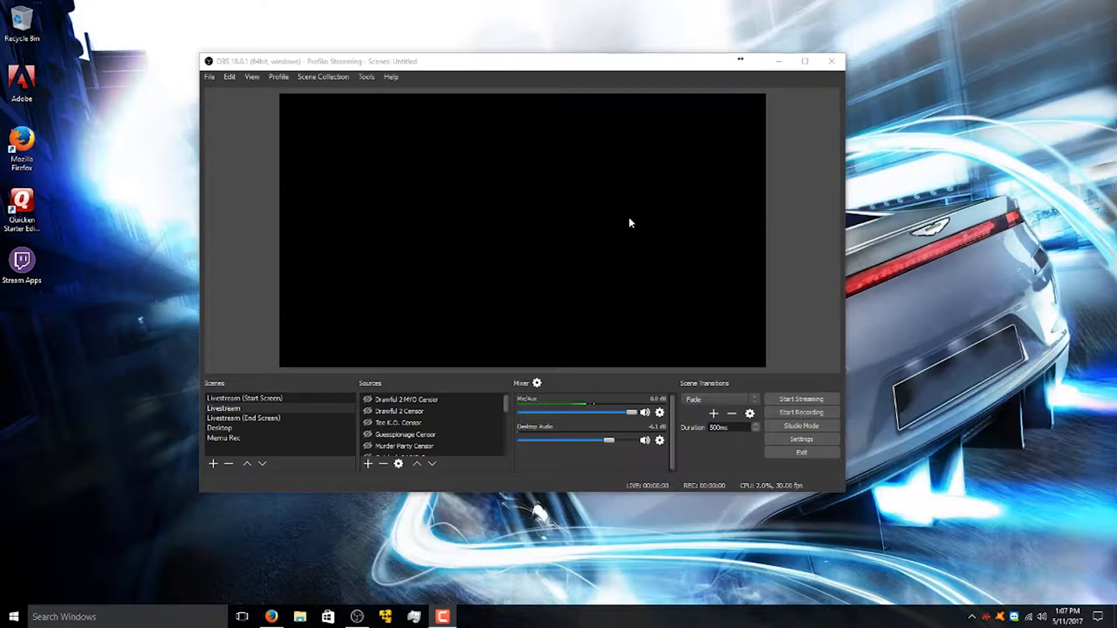
click(499, 61)
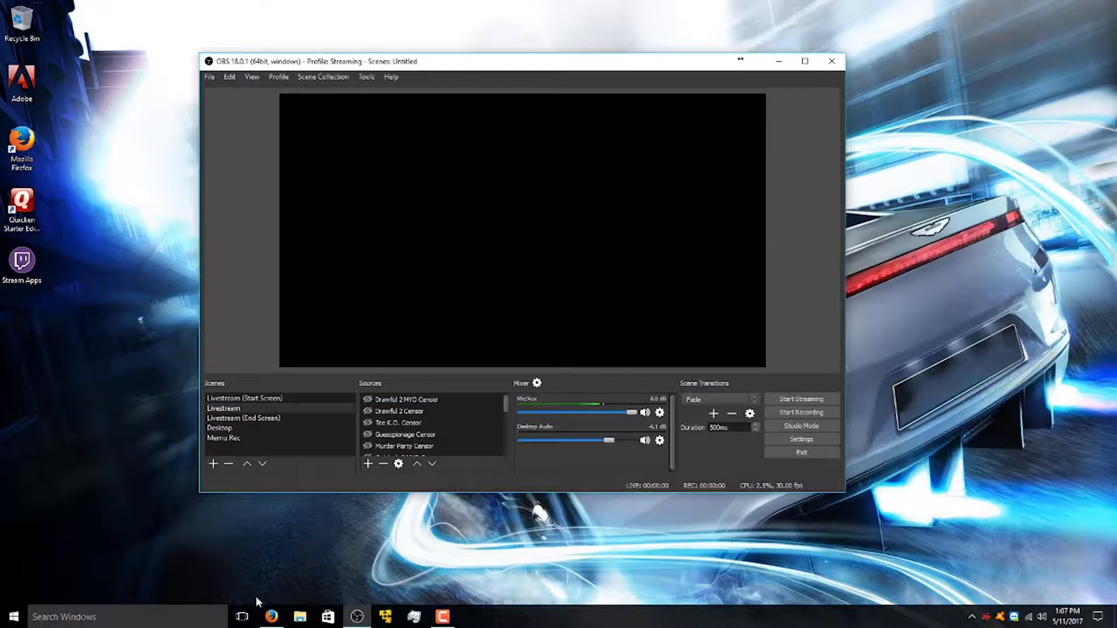
drag(539, 64, 553, 66)
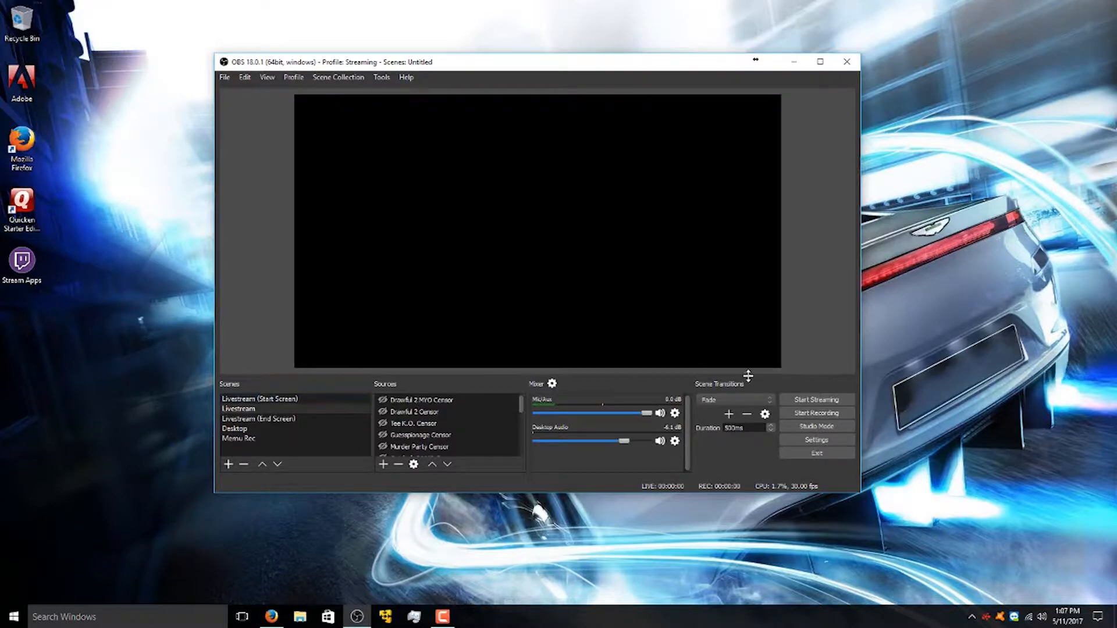
Switch to Firefox, bring up the muxy.io site and launch the Muxy dashboard.
click(274, 618)
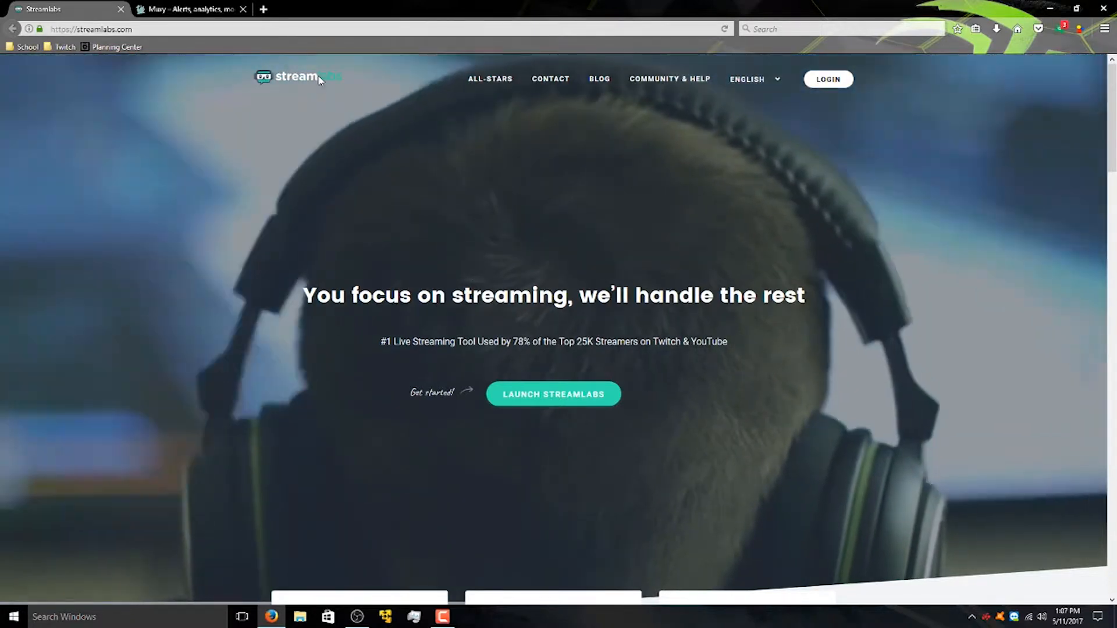
key(ctrl+Tab)
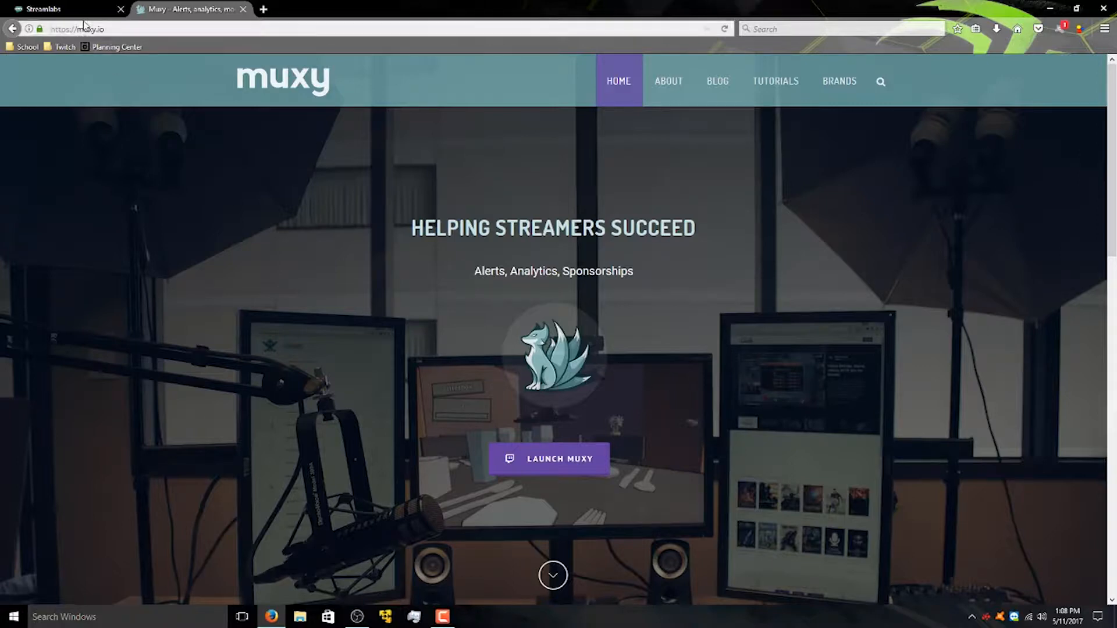
drag(106, 29, 50, 30)
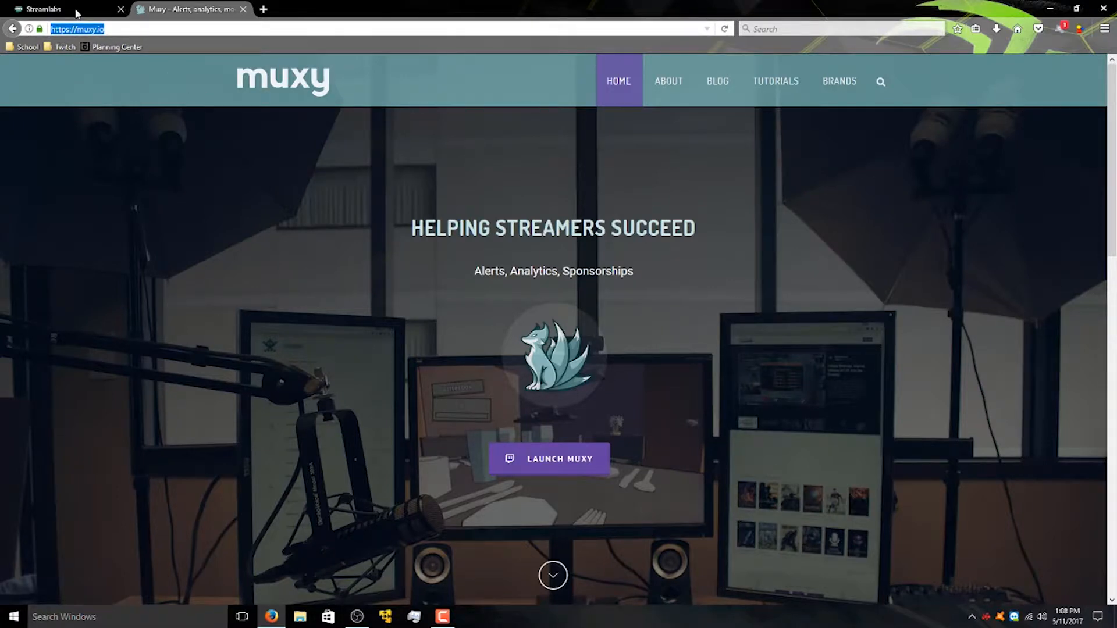
click(547, 255)
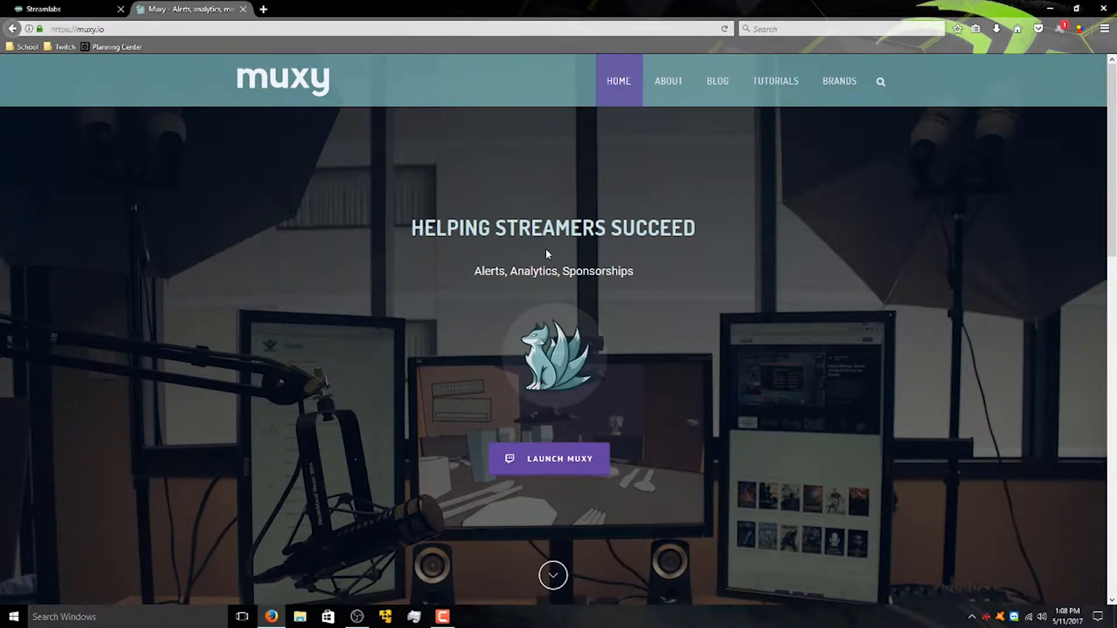
click(534, 463)
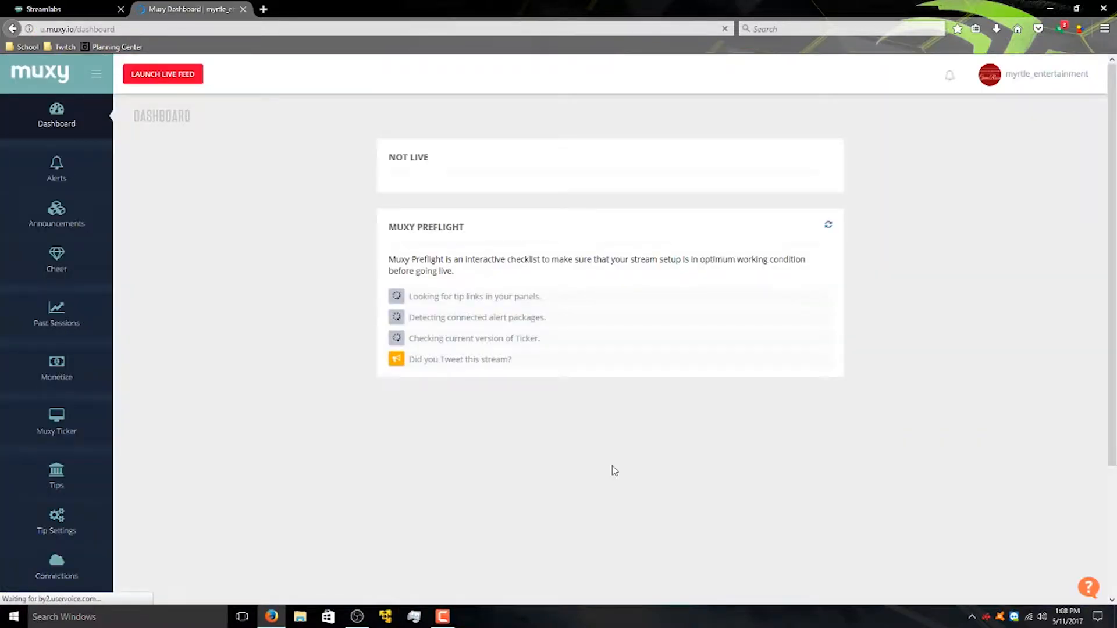
click(1010, 82)
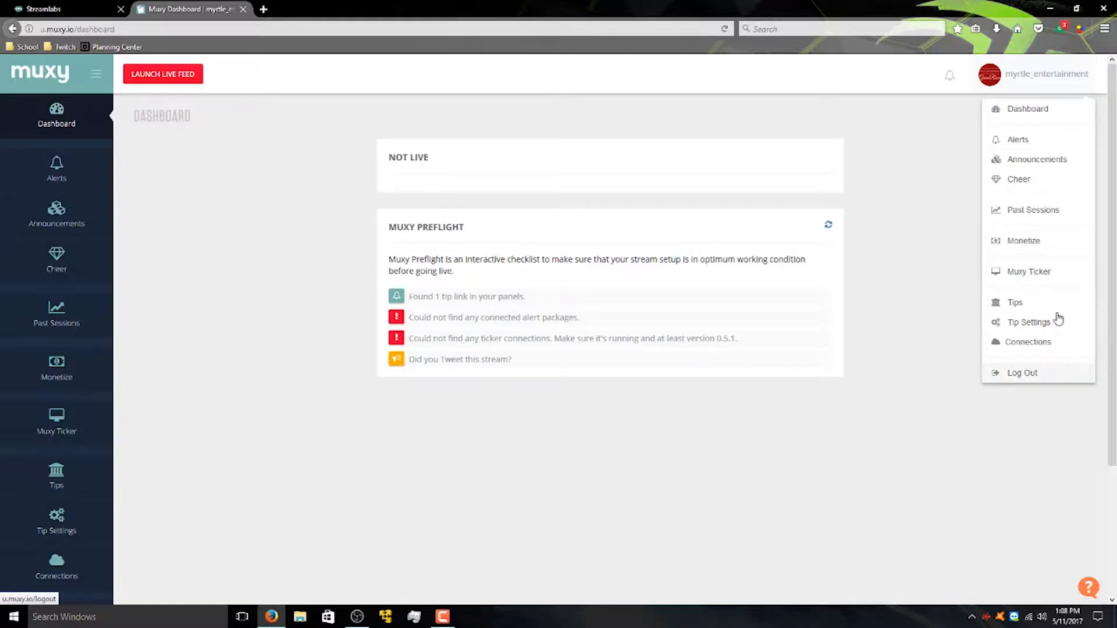
click(946, 148)
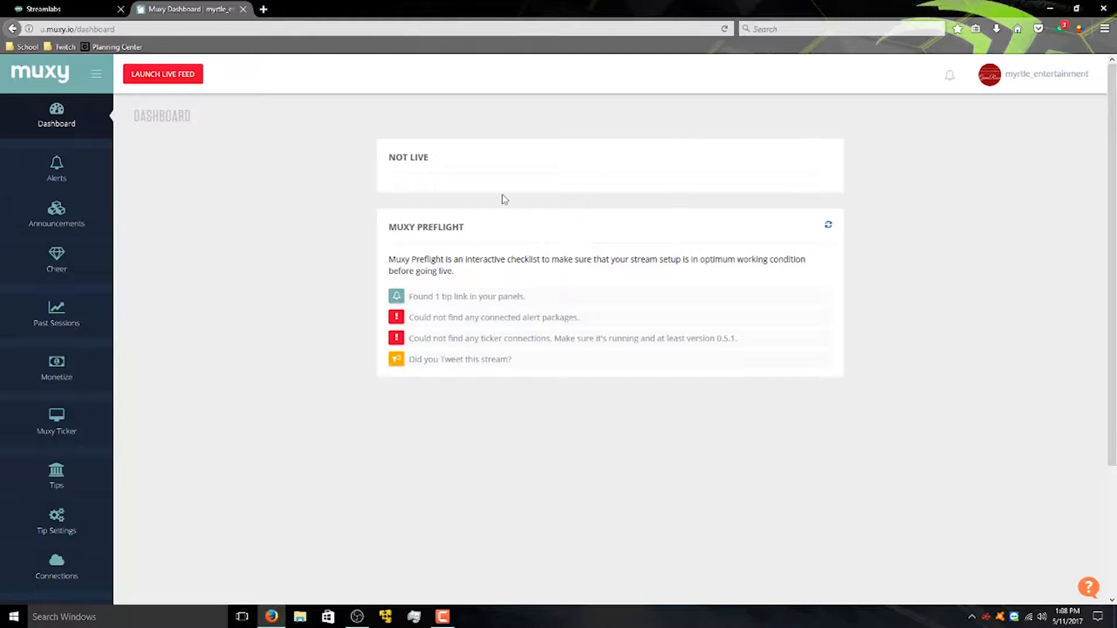
click(971, 616)
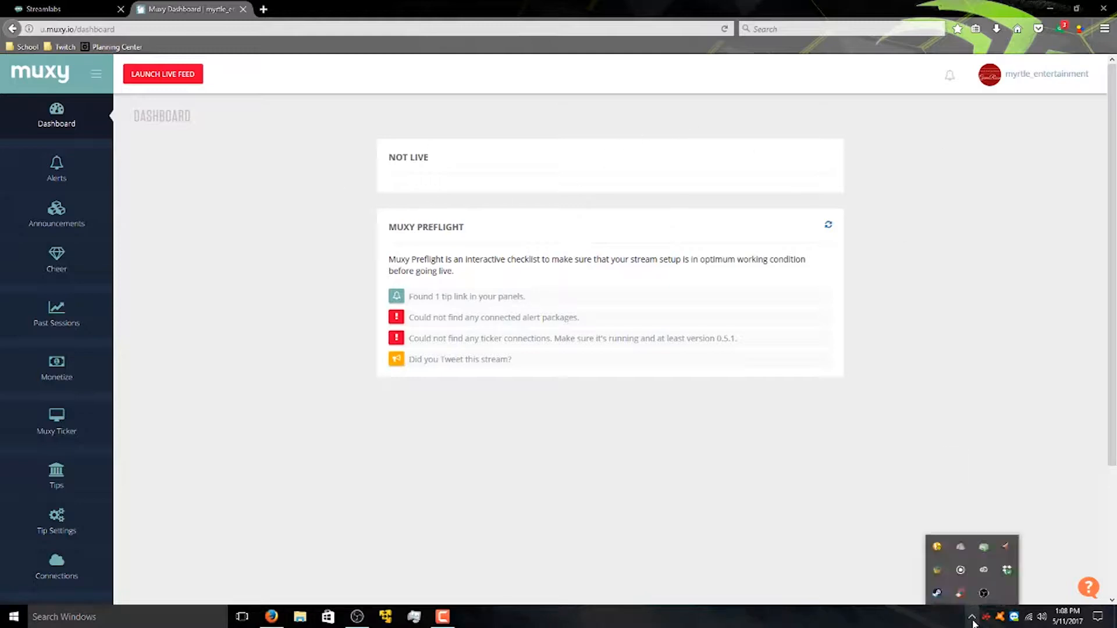
click(861, 529)
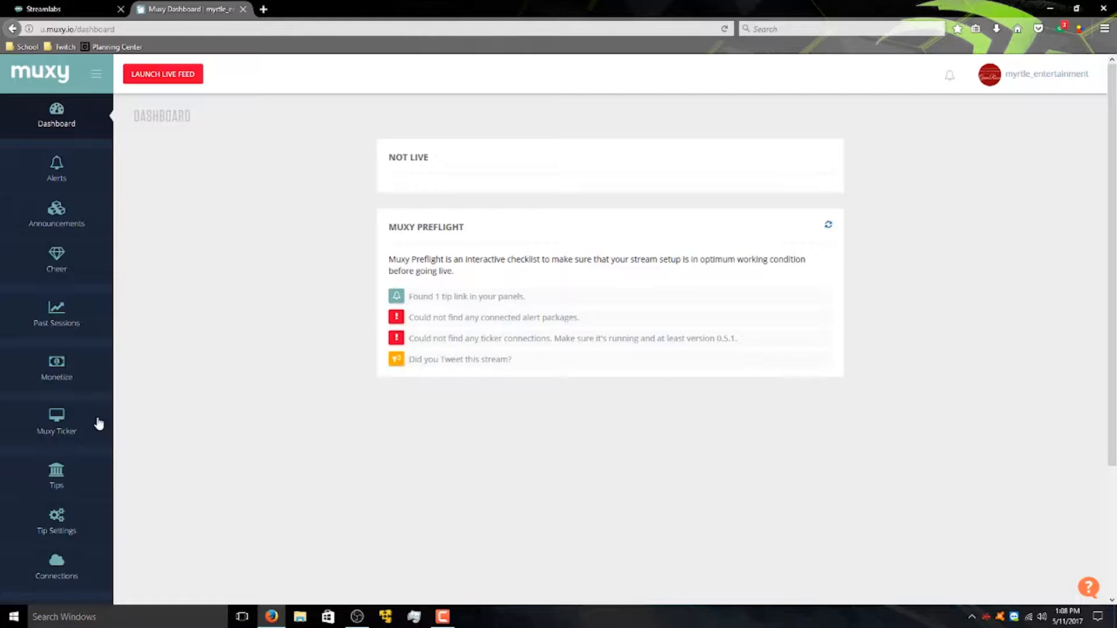
Open the Muxy Ticker page in the dashboard and choose the ticker download for Windows.
click(59, 420)
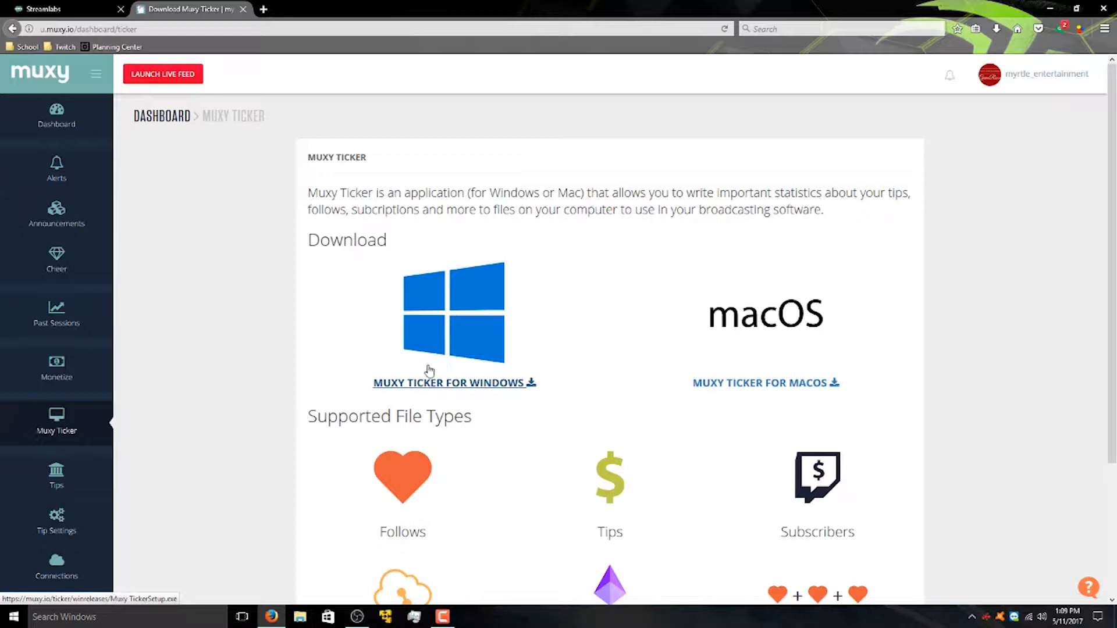
click(459, 378)
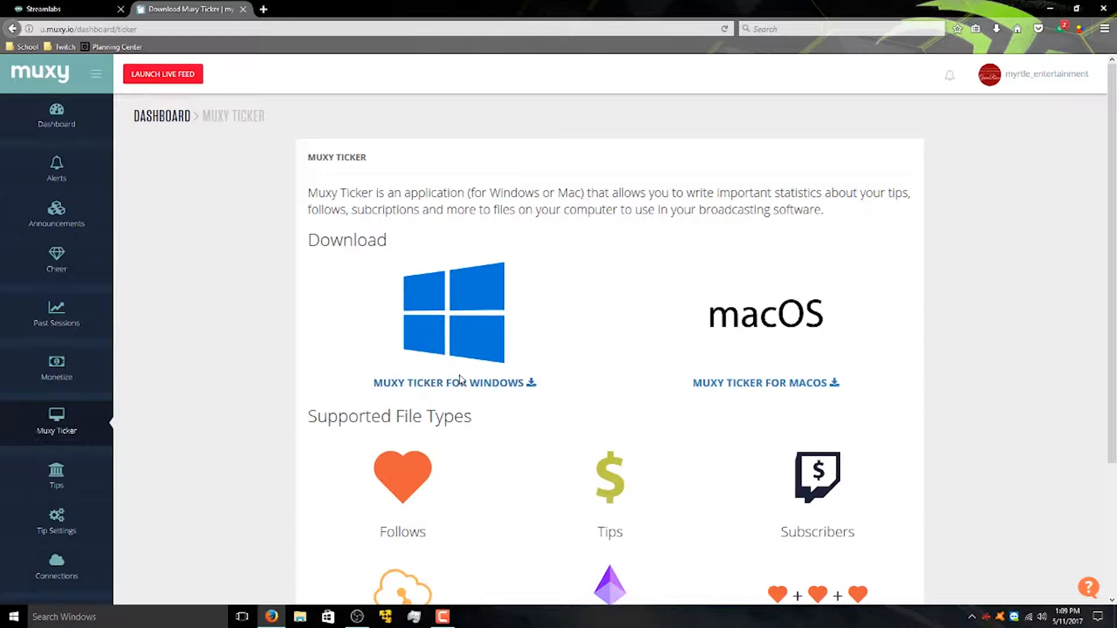
Locate the Muxy TickerSetup installer in the Programs folder inside Downloads in File Explorer, and close the window.
click(302, 615)
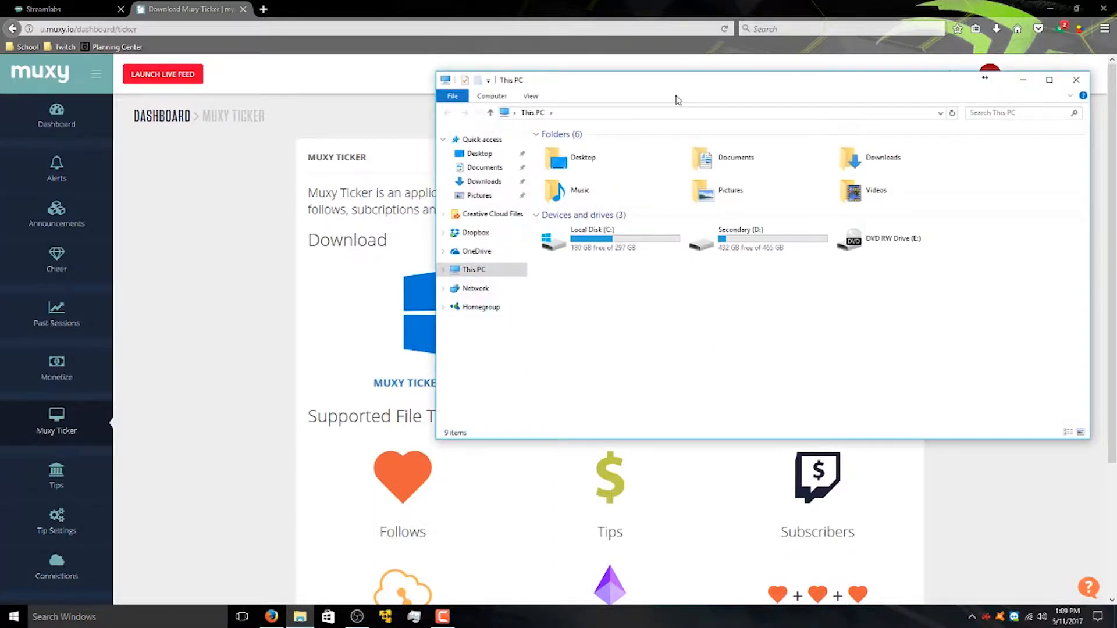
double_click(873, 159)
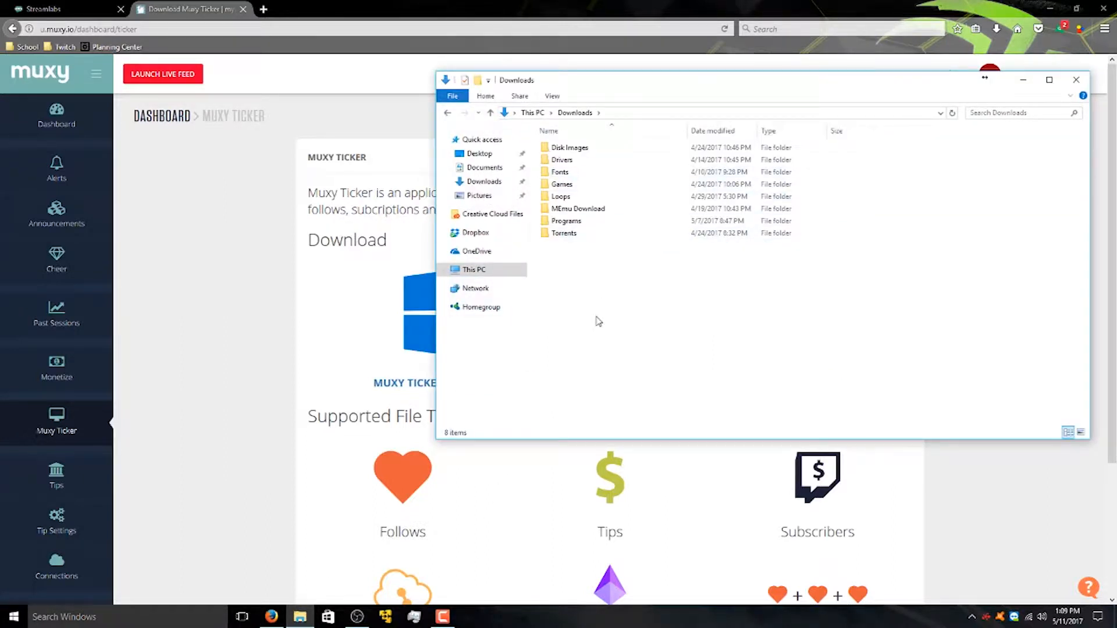
double_click(577, 221)
scroll(638, 258, down, 4)
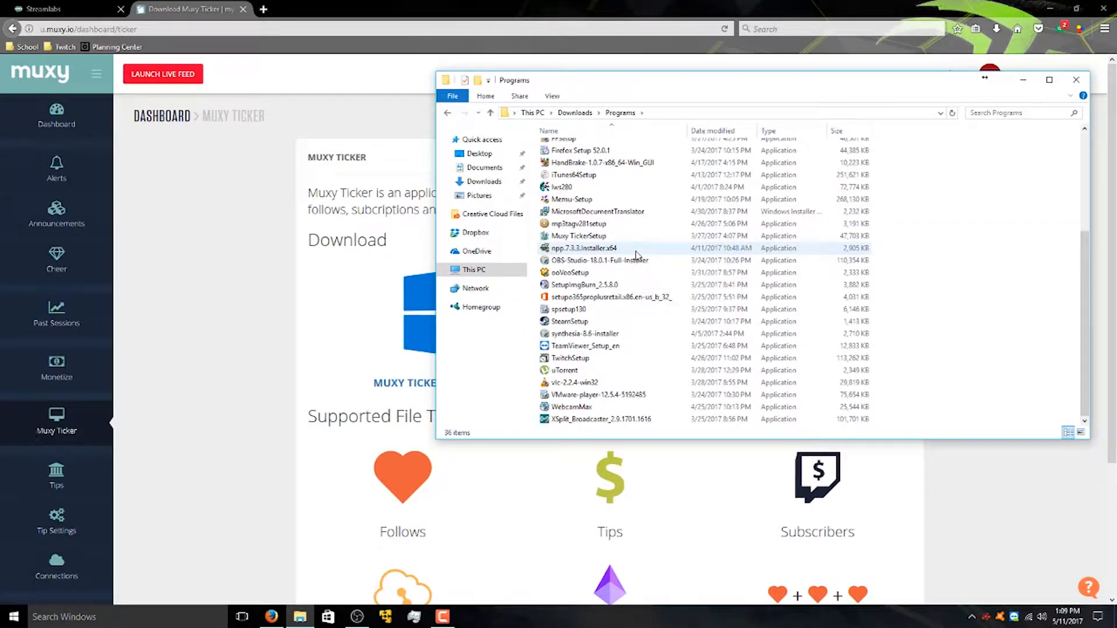
click(636, 239)
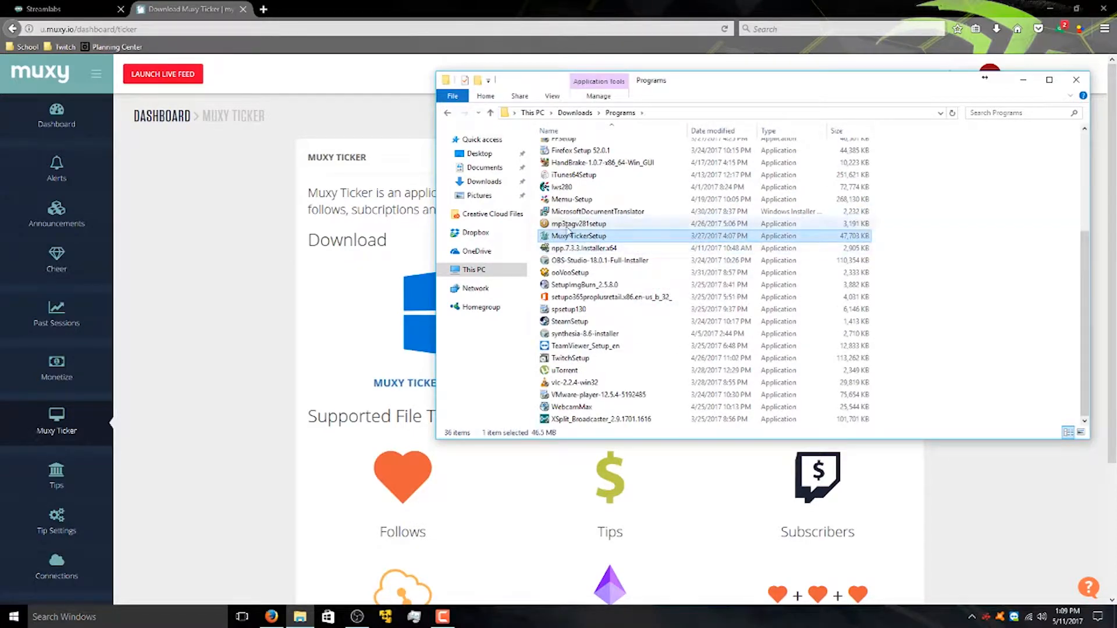
click(892, 230)
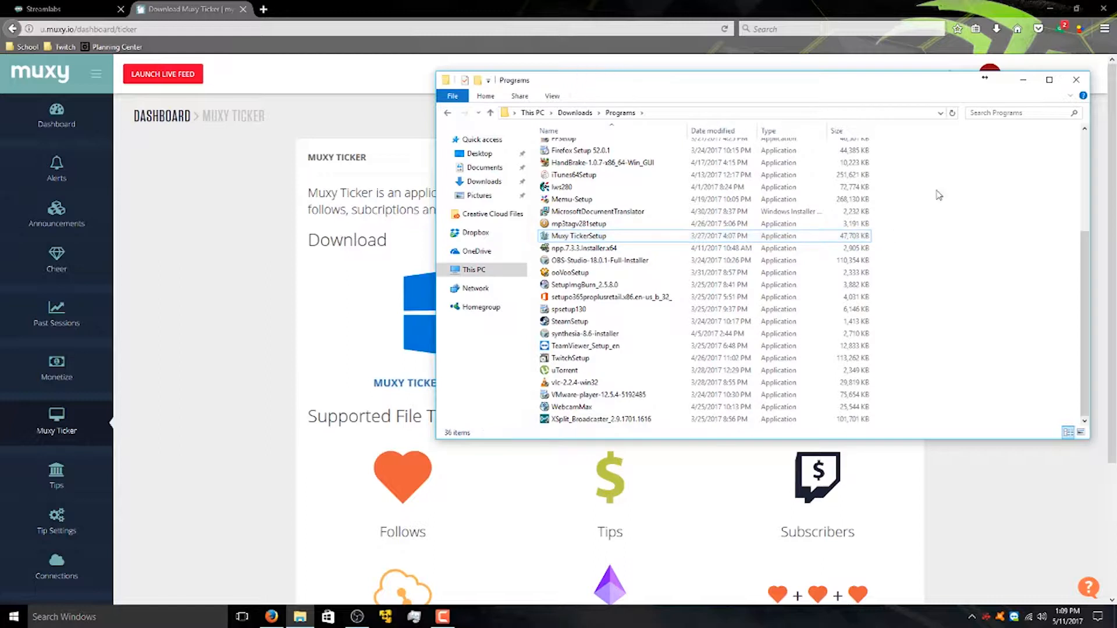
click(1089, 78)
Search Windows for "Muxy" and launch the Muxy Ticker desktop app.
click(181, 370)
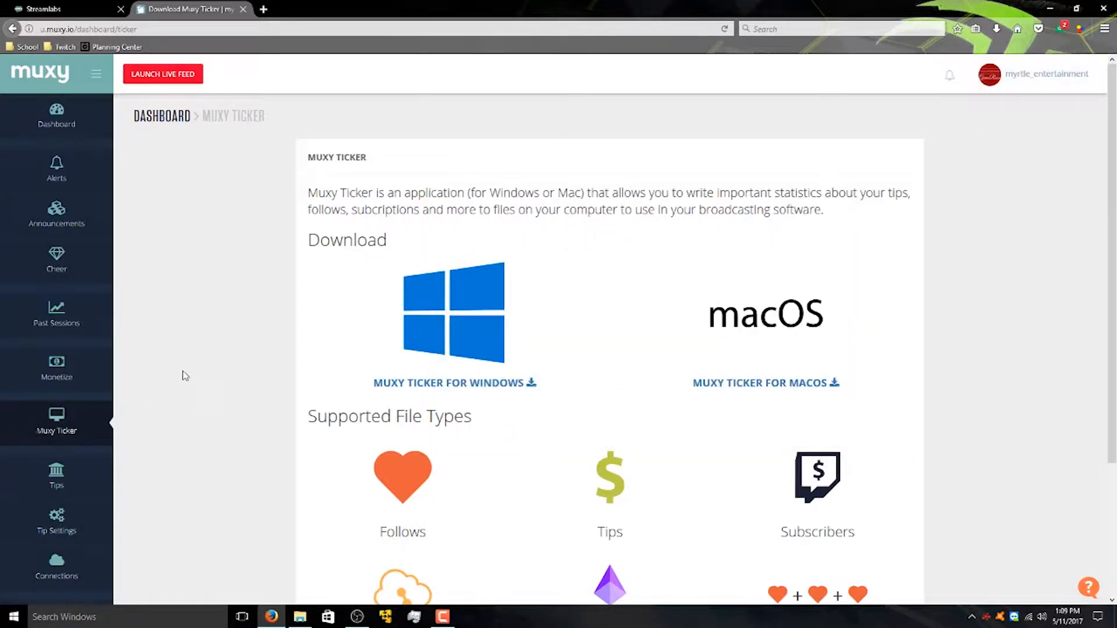
right_click(299, 617)
click(302, 592)
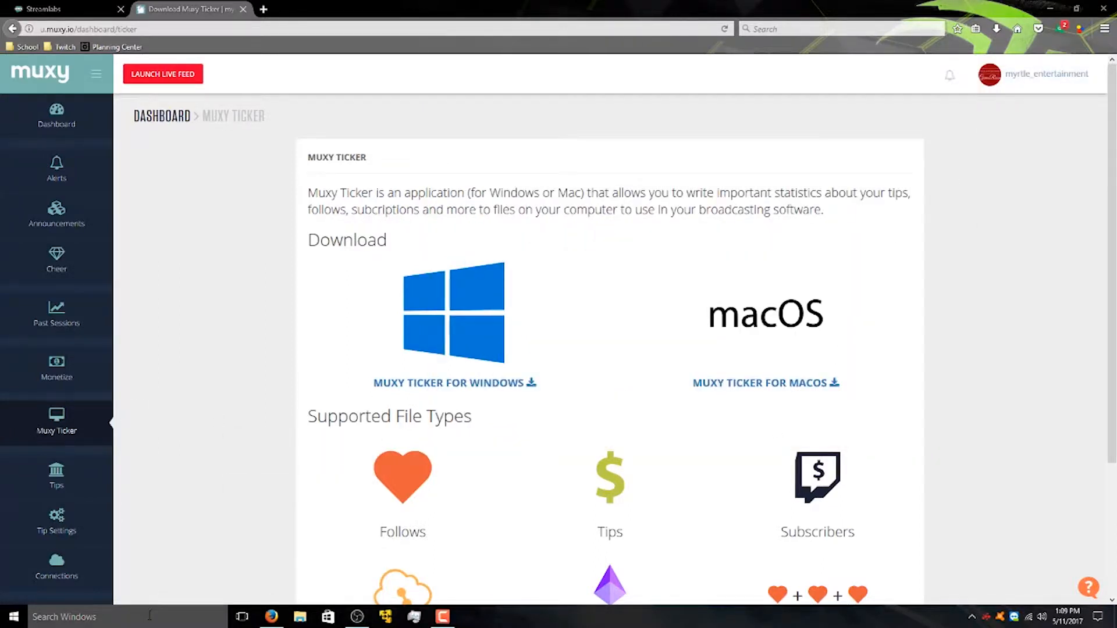
click(150, 614)
text(Muxy)
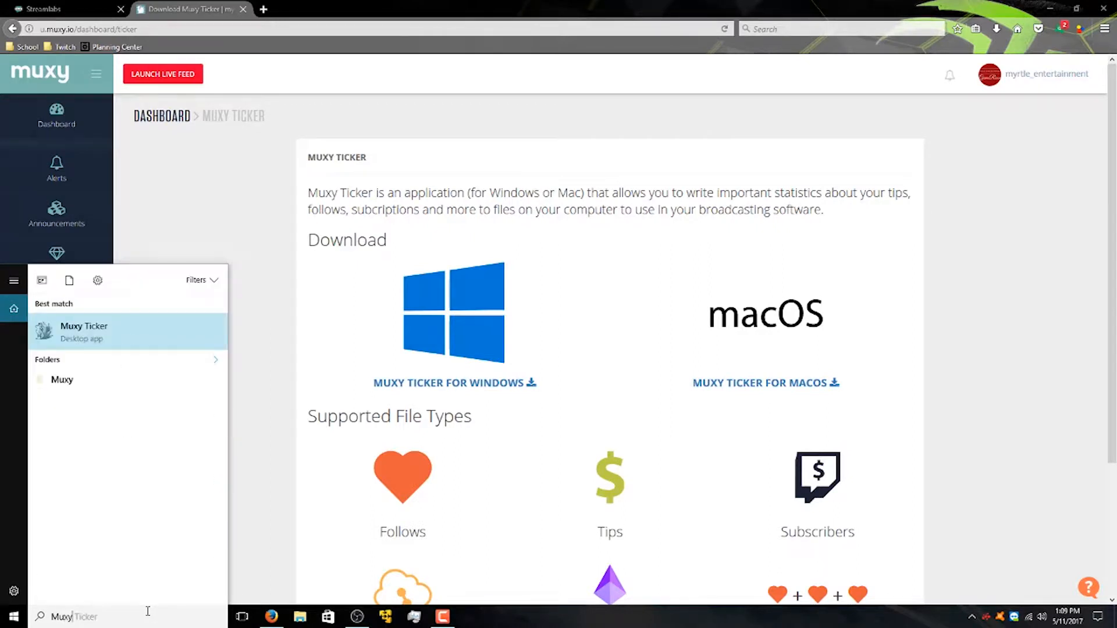
click(87, 343)
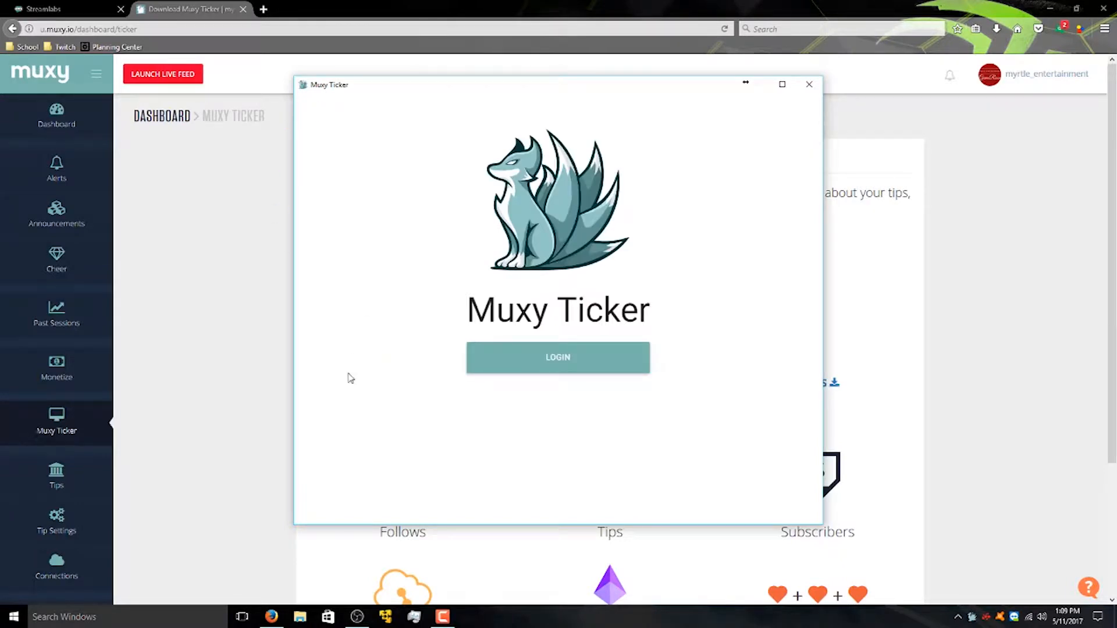
Log in to Muxy Ticker with the Muxy account and wait for it to connect.
drag(368, 99, 567, 446)
click(709, 341)
click(553, 358)
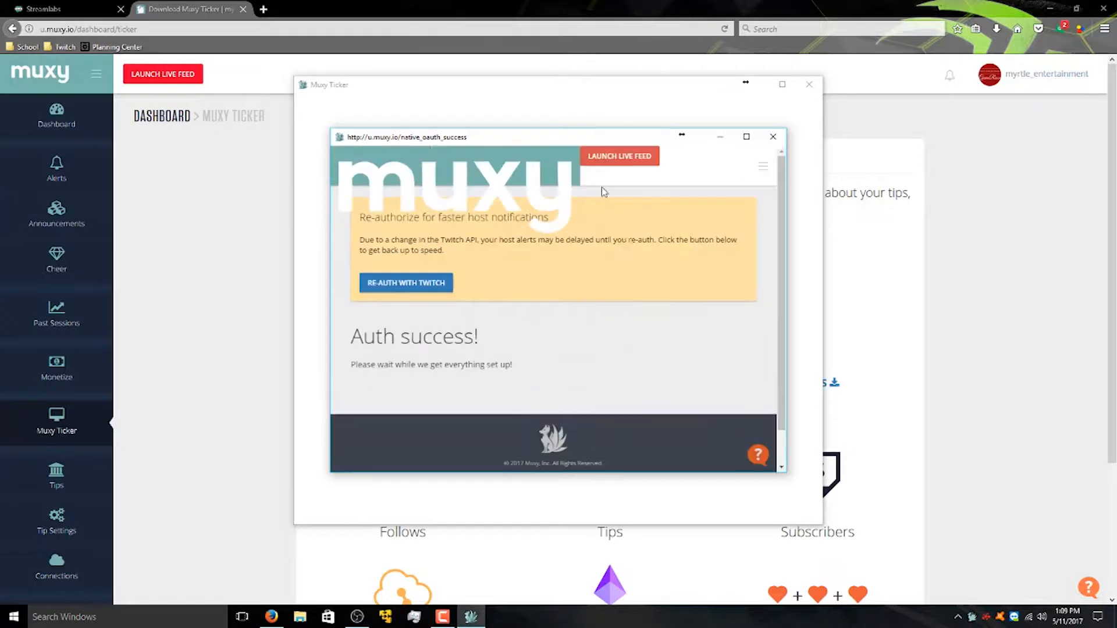
mouse_move(941, 82)
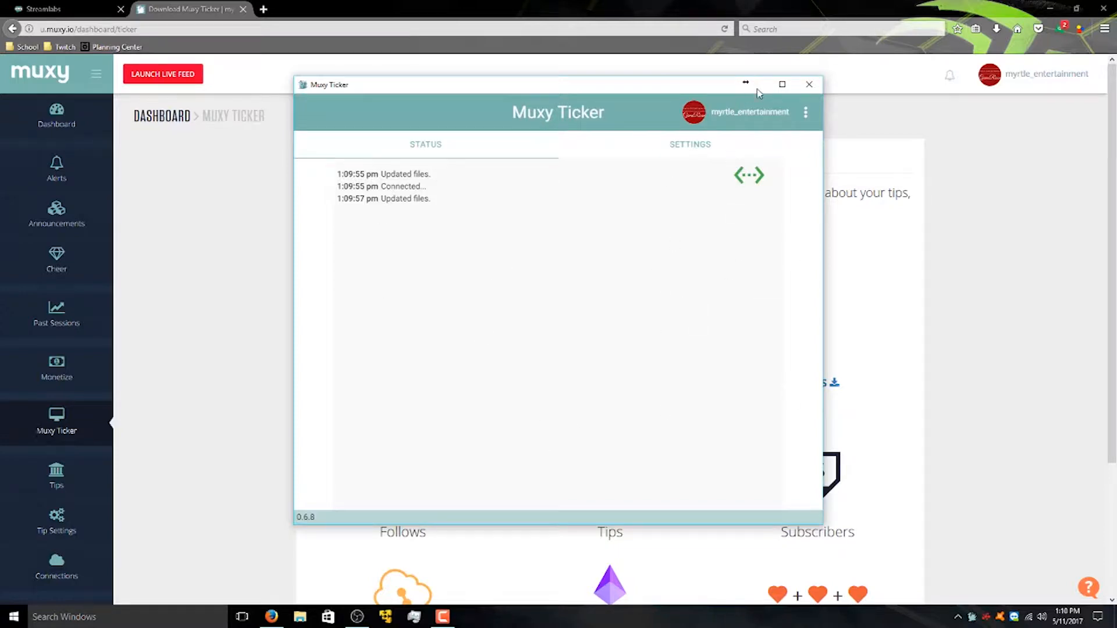
Return to the Muxy dashboard in Firefox and open the Alerts page to inspect the existing alert package's URL field.
click(638, 13)
scroll(861, 450, down, 3)
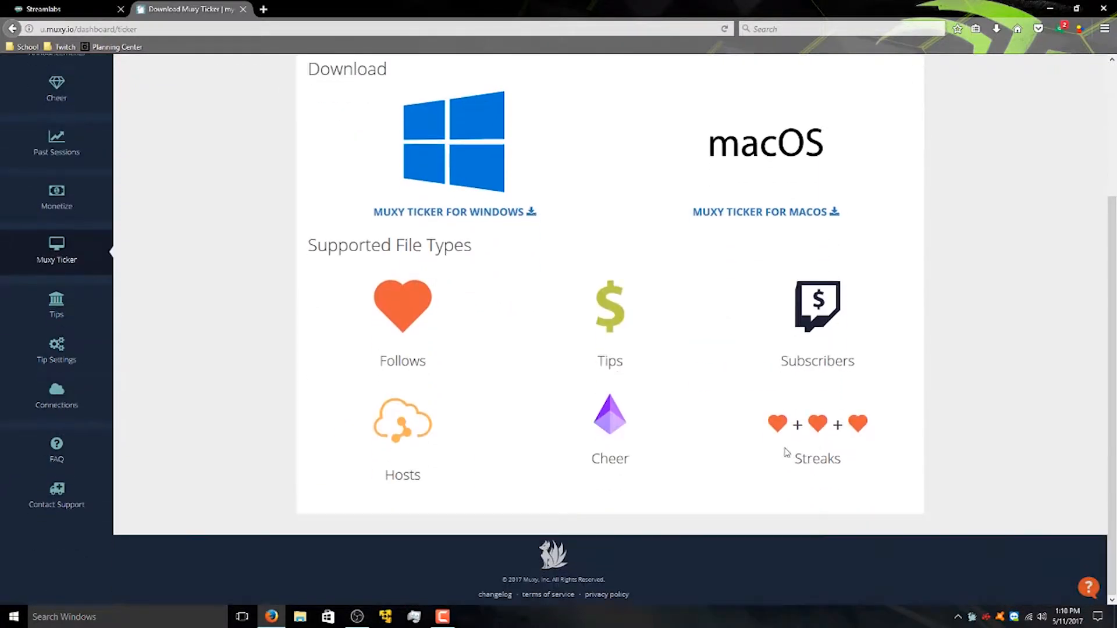
scroll(639, 439, up, 3)
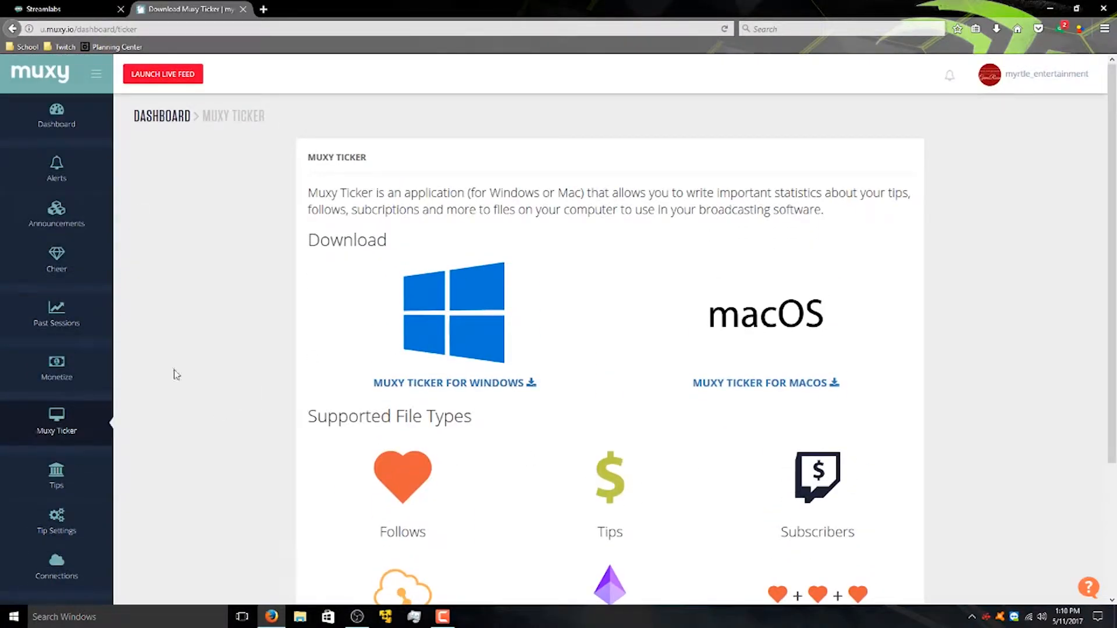
click(43, 177)
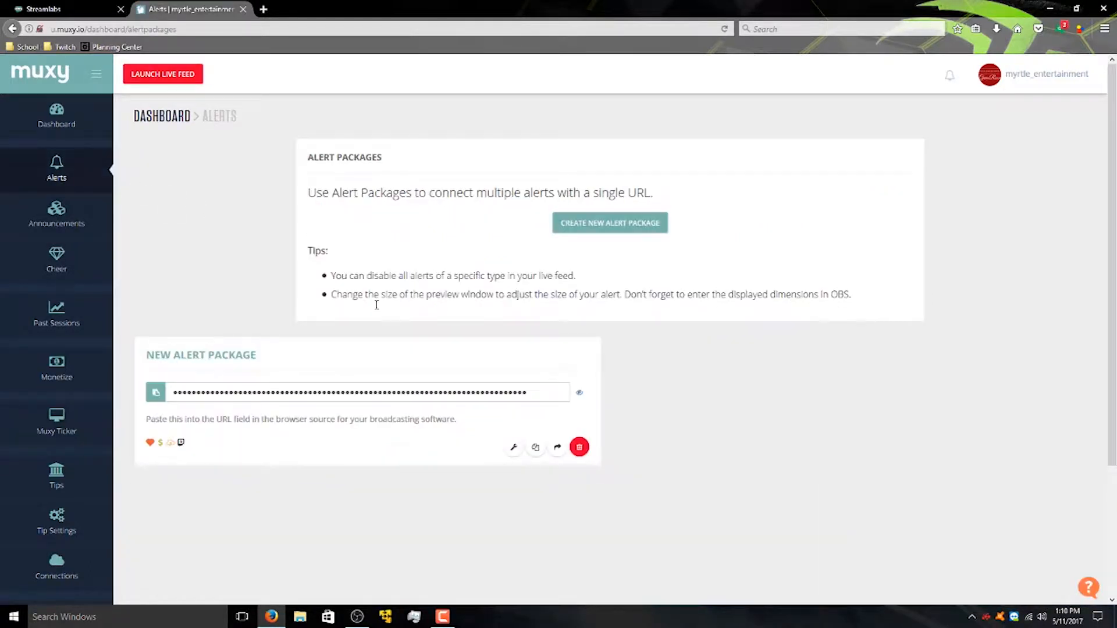
drag(529, 389, 151, 395)
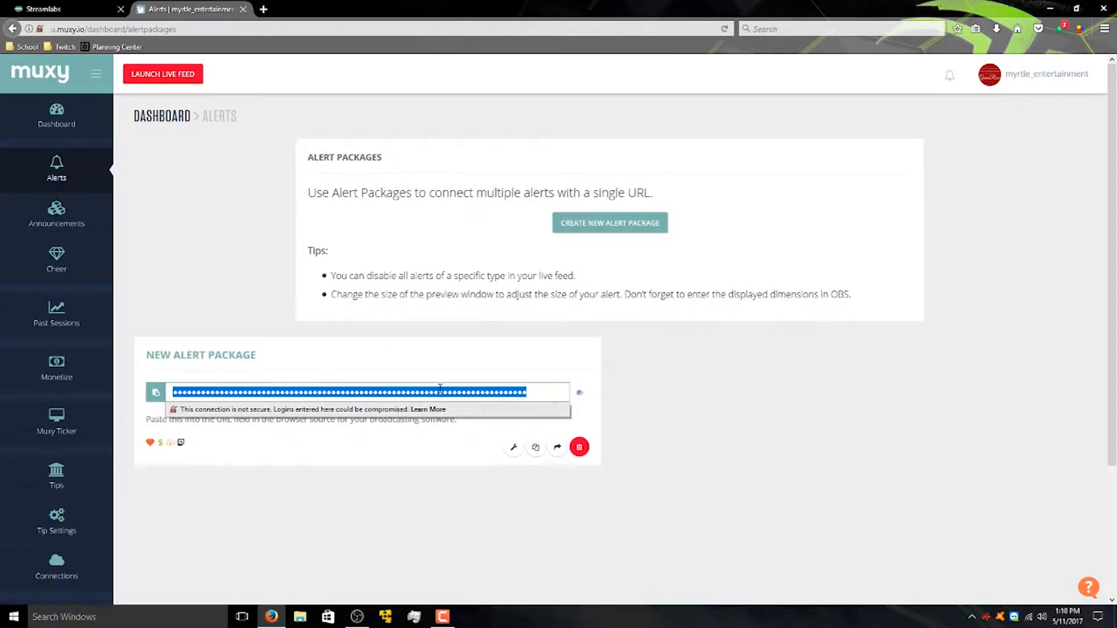
click(506, 377)
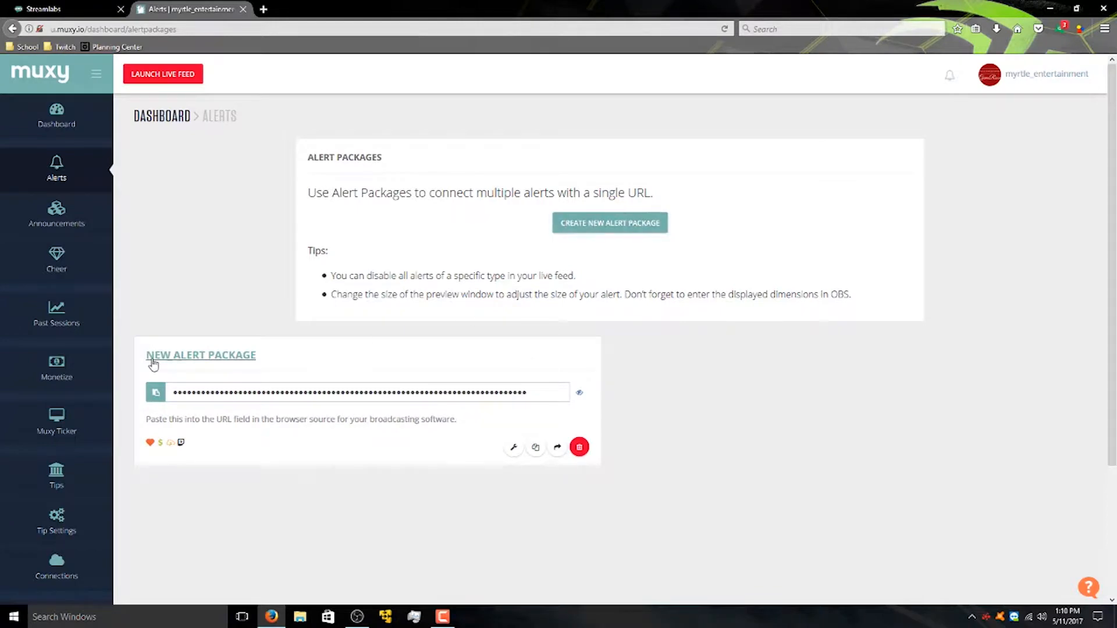
scroll(419, 444, down, 3)
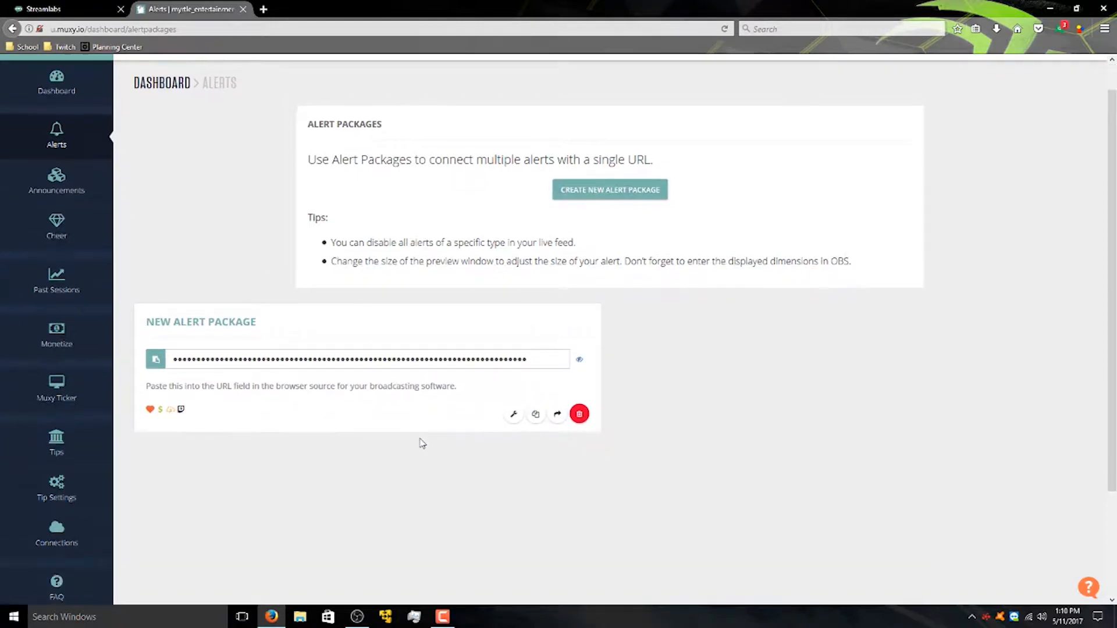
scroll(419, 444, up, 3)
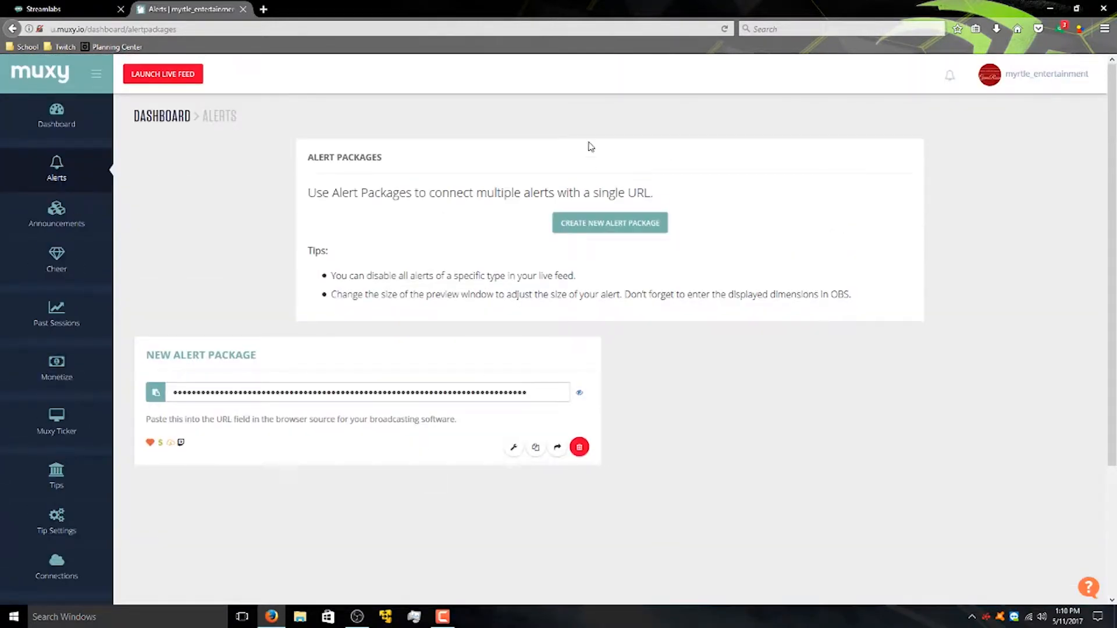
Create a new alert package, decline saving the password in Firefox, and look through the follow alert's general settings.
click(608, 231)
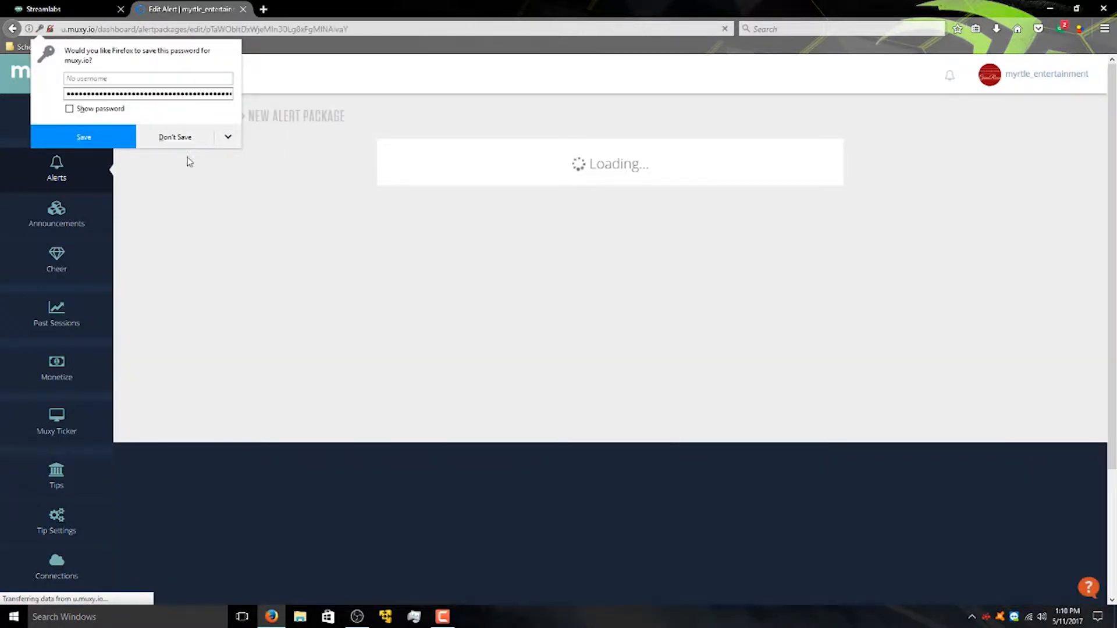
click(176, 140)
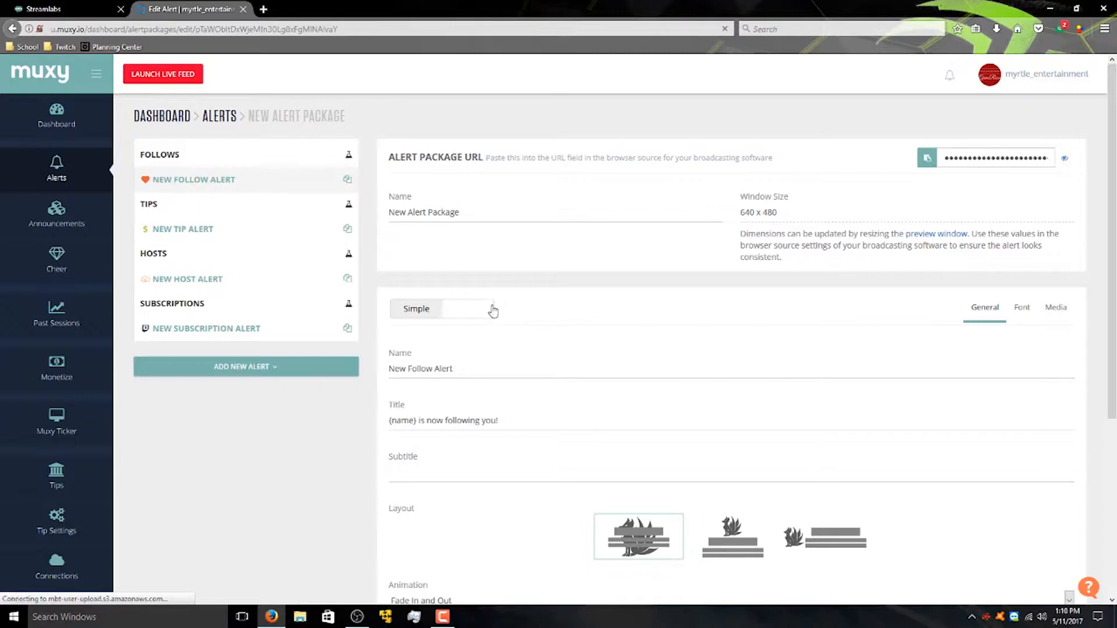
scroll(353, 344, down, 2)
scroll(353, 344, down, 3)
scroll(424, 374, up, 5)
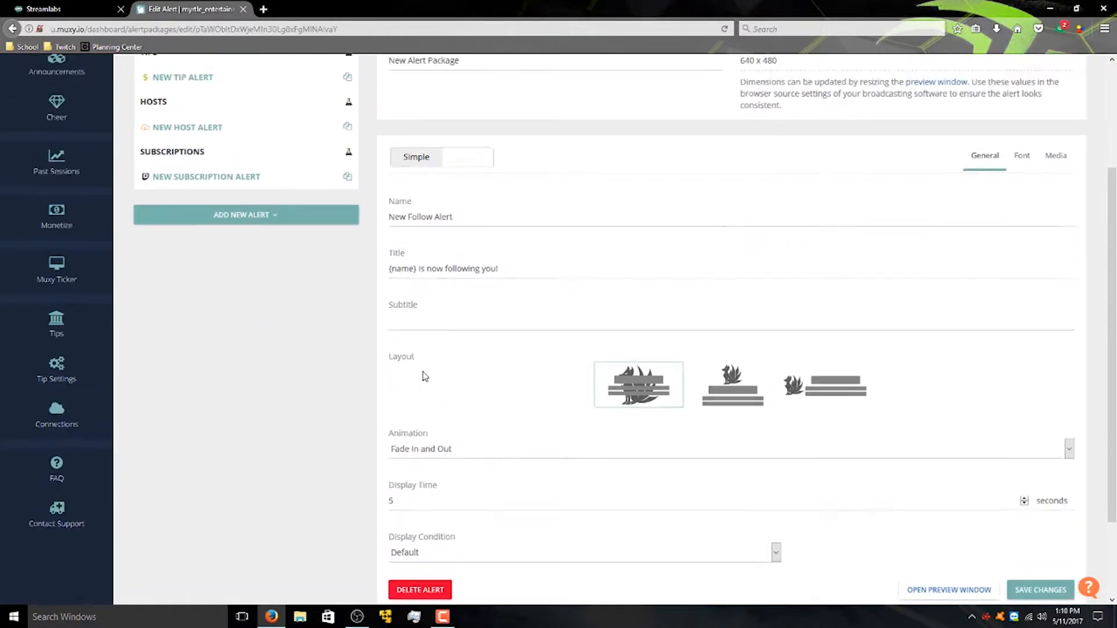
click(949, 75)
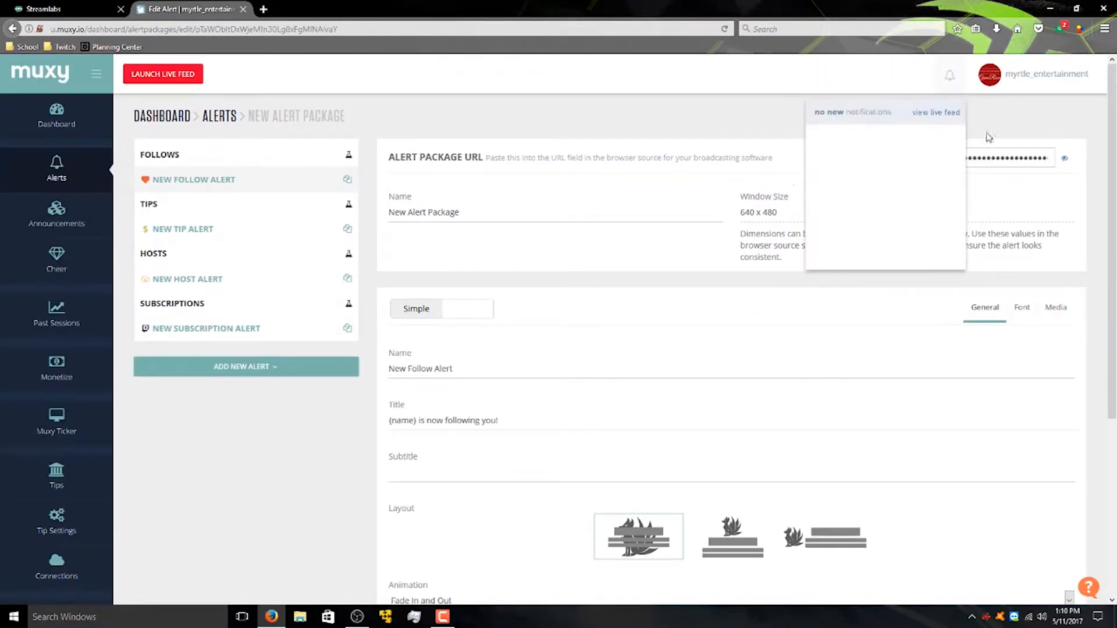
Dismiss the notifications popup and rename the new alert package as "Follow Alert".
click(676, 133)
drag(517, 210, 299, 213)
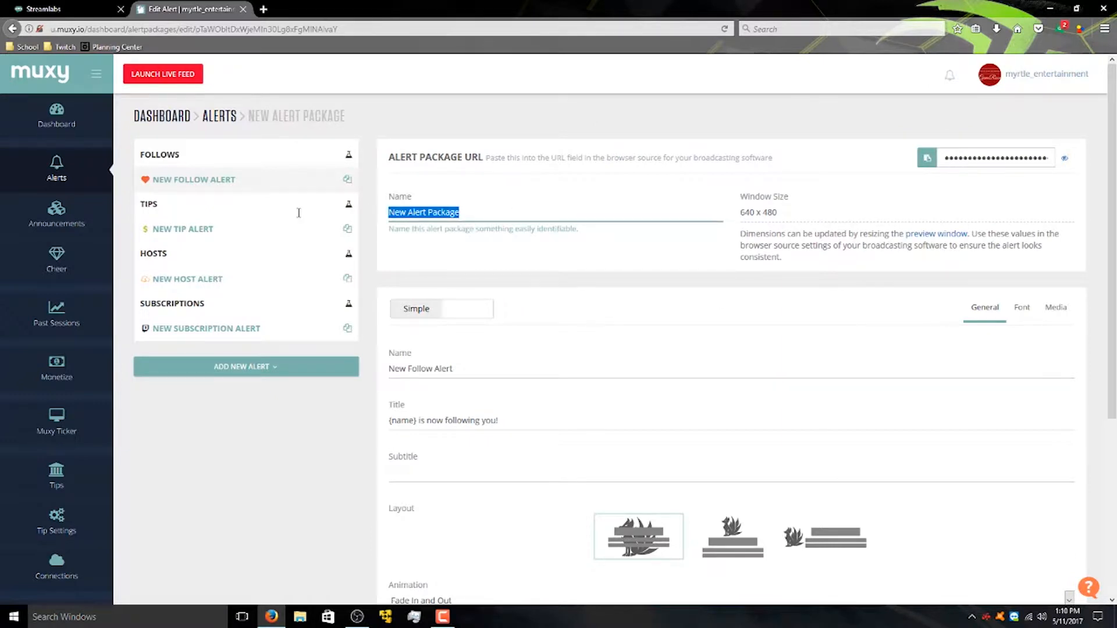
text(Follow Alert)
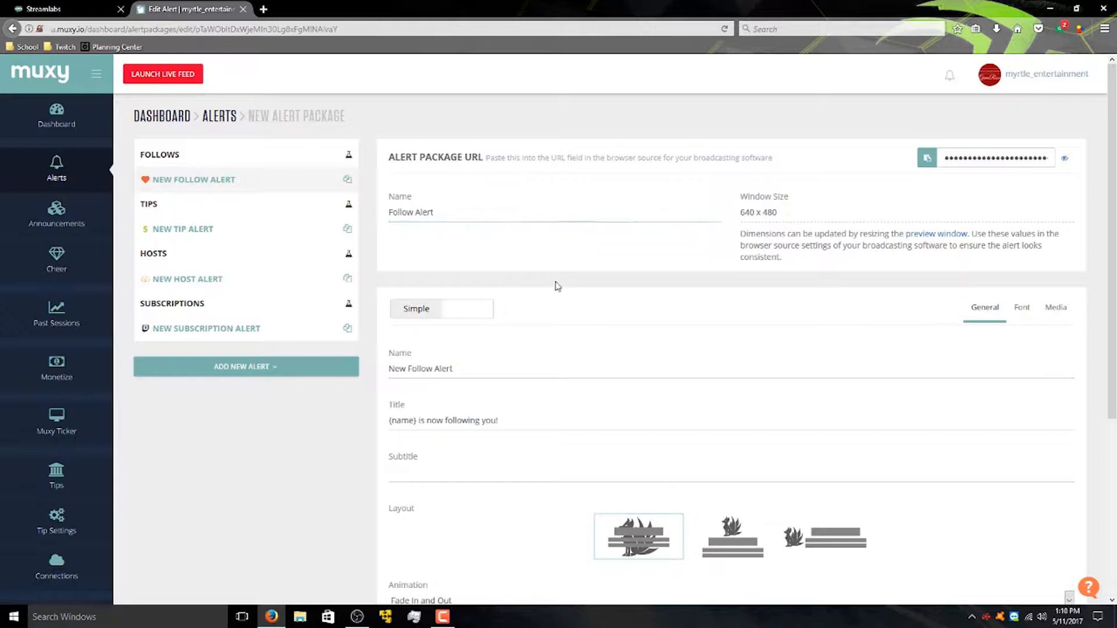
Look at the follow alert's Advanced mode settings and return the alert to Simple mode.
click(430, 313)
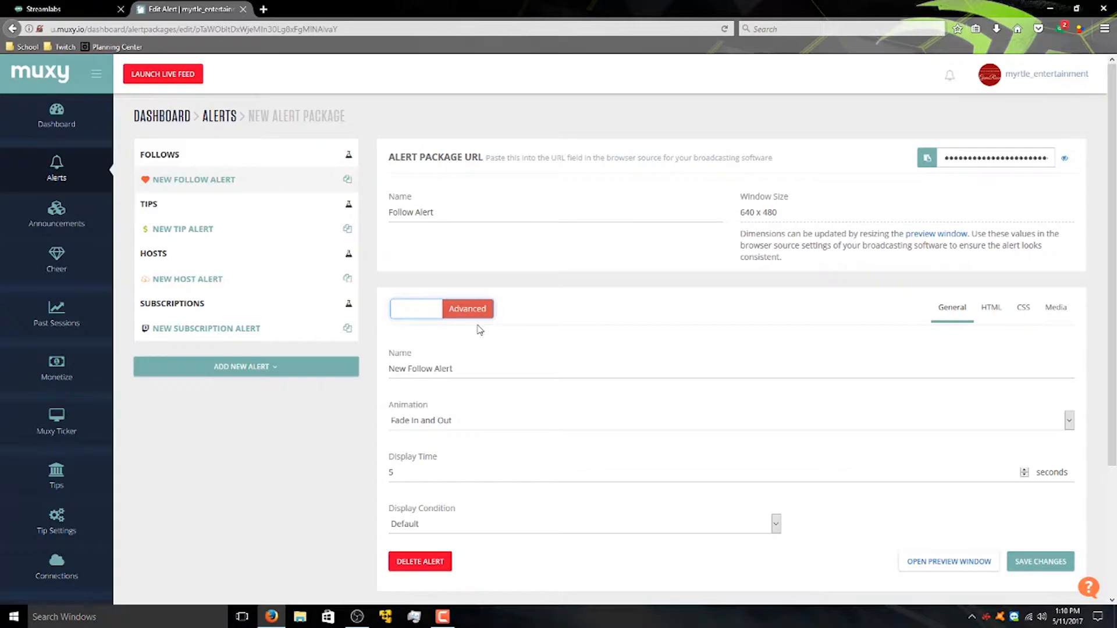
click(460, 309)
click(422, 313)
click(468, 315)
Rename the individual follow alert inside the package as "Follow Alert".
scroll(544, 326, down, 5)
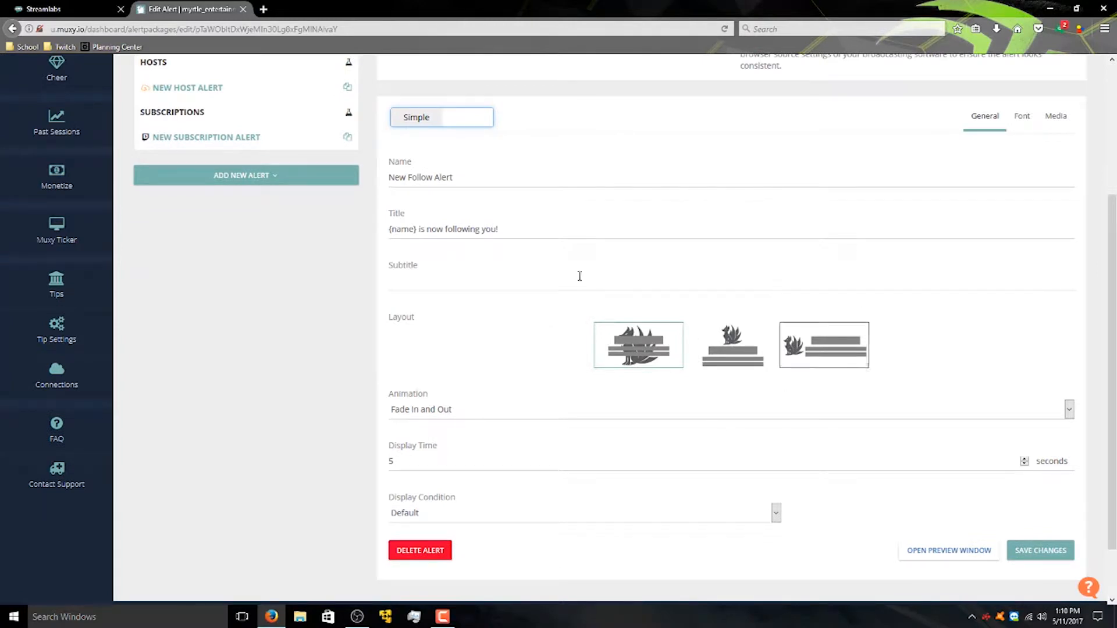
drag(488, 177, 381, 171)
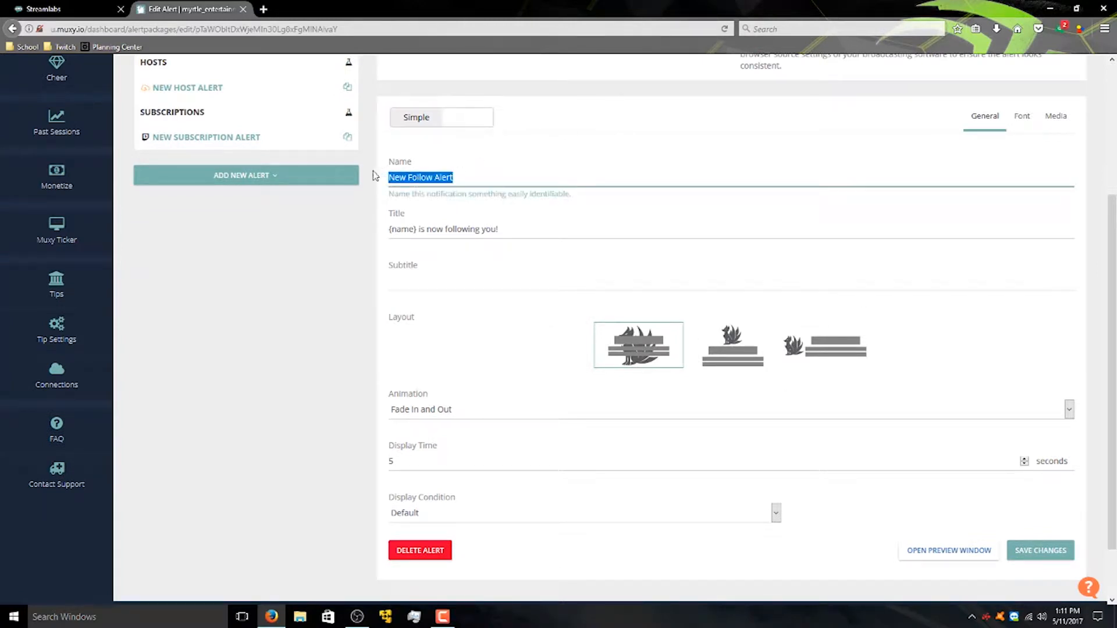
text(Fo)
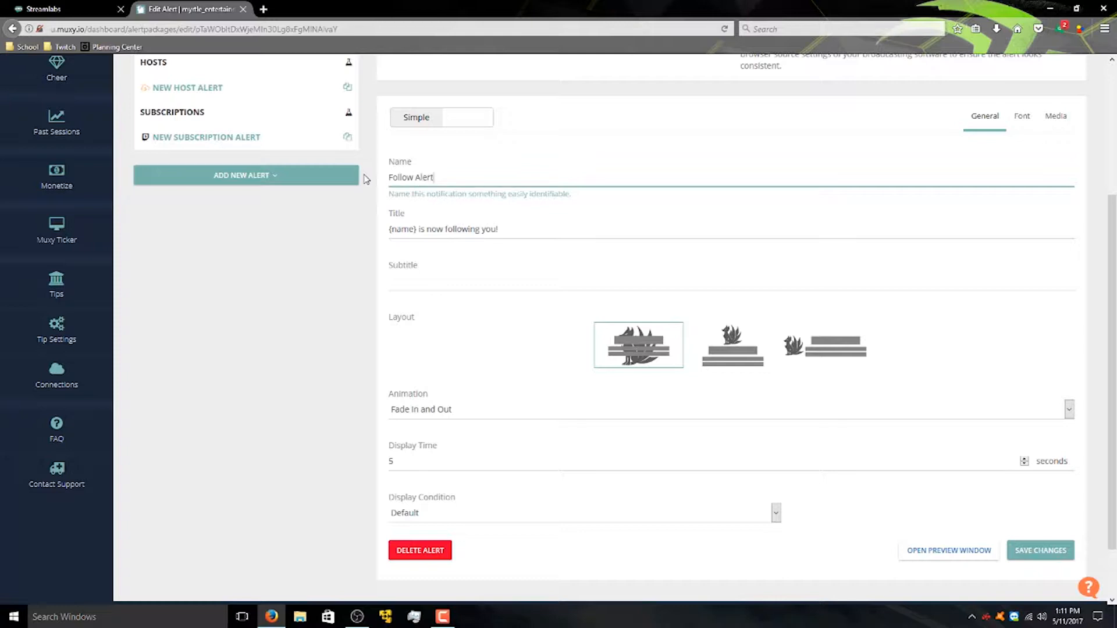
key(Tab)
Set the follow alert's title to "Welcome to the GameRoom Community, {name}!" and leave the subtitle empty.
click(518, 232)
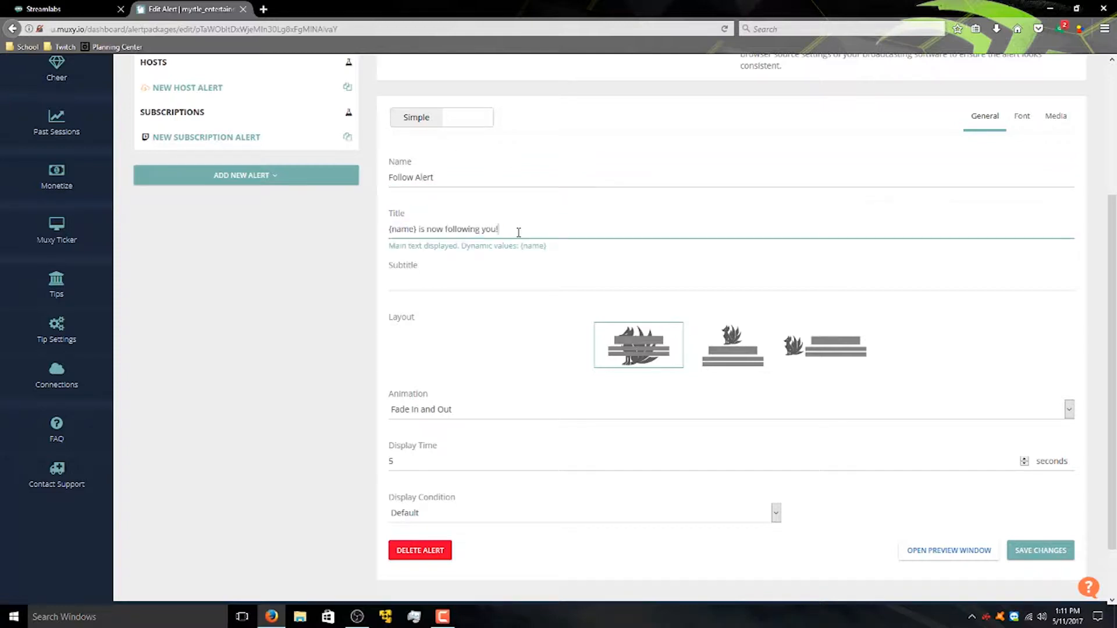
drag(506, 229, 387, 215)
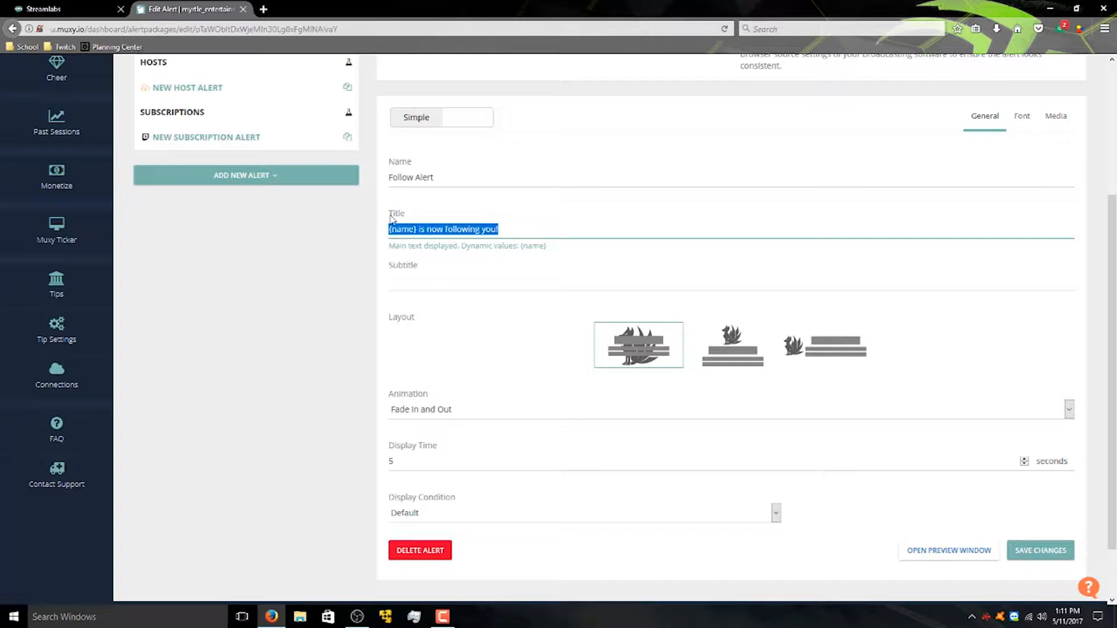
click(529, 234)
drag(530, 232, 421, 224)
key(BackSpace)
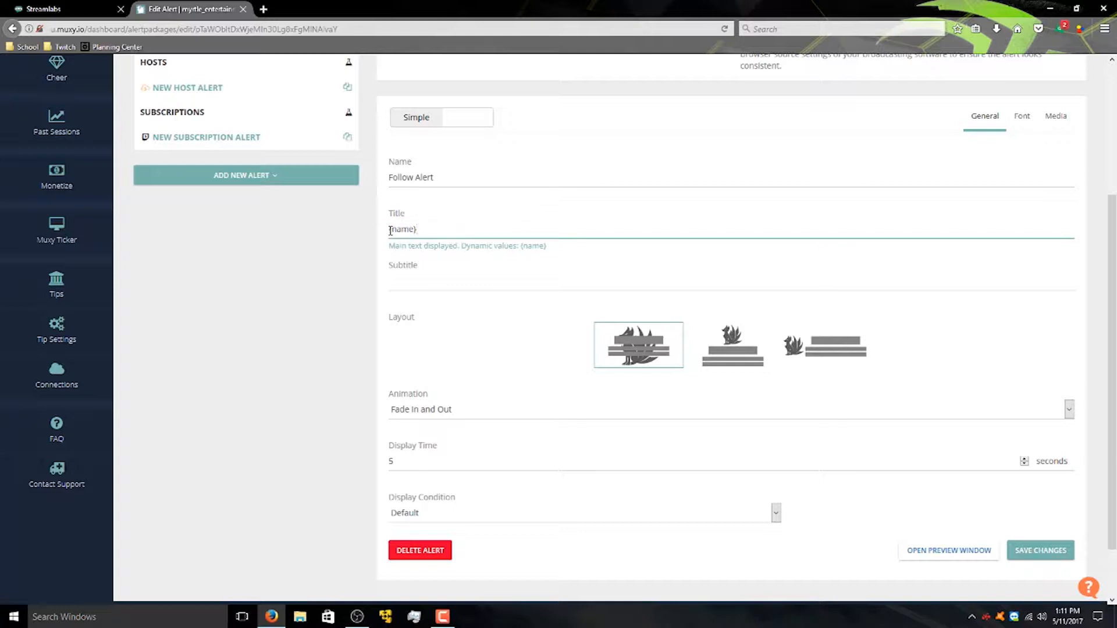
text(Welcome )
text(to the GameRoo)
text(m Comm)
text(unity)
text(.)
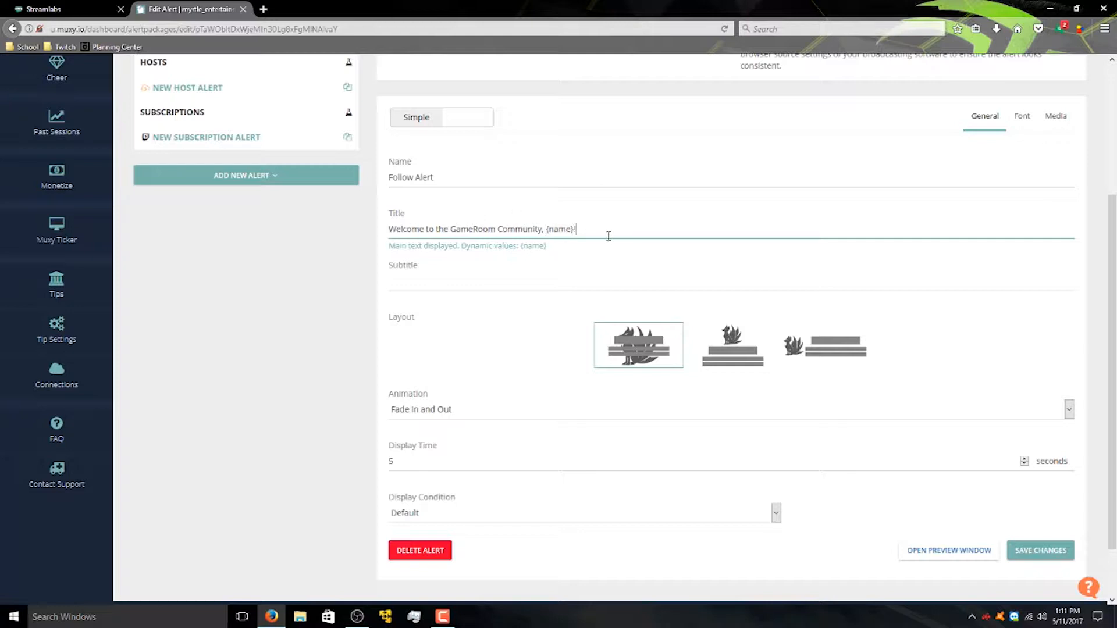
click(596, 269)
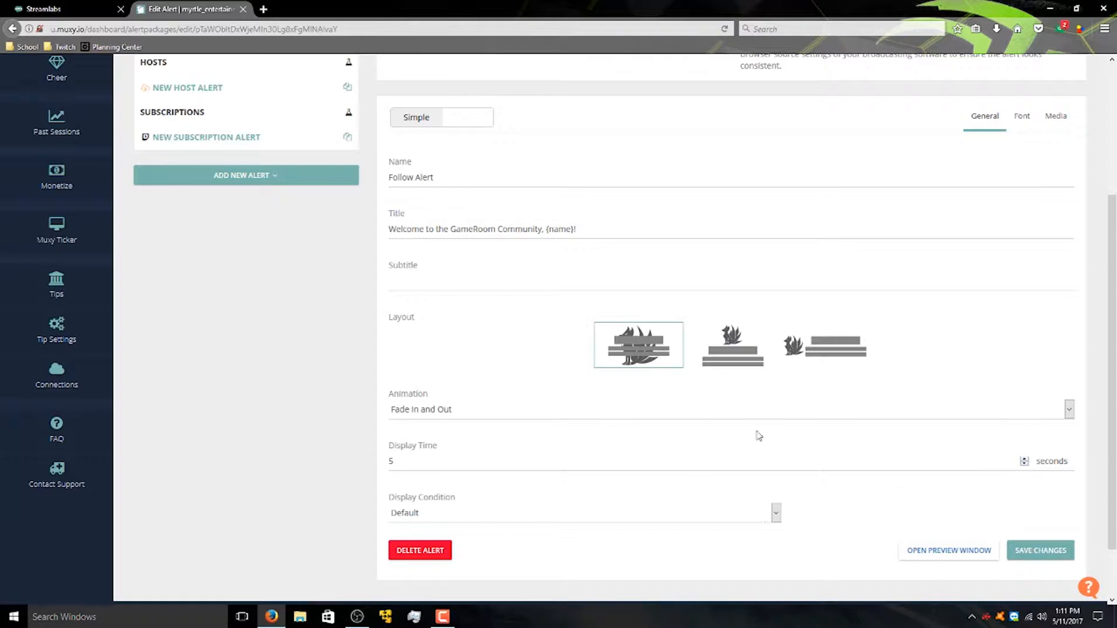
Check the display condition choices, and preview the alert with the preview window enlarged to 1317 x 773.
click(421, 516)
click(414, 516)
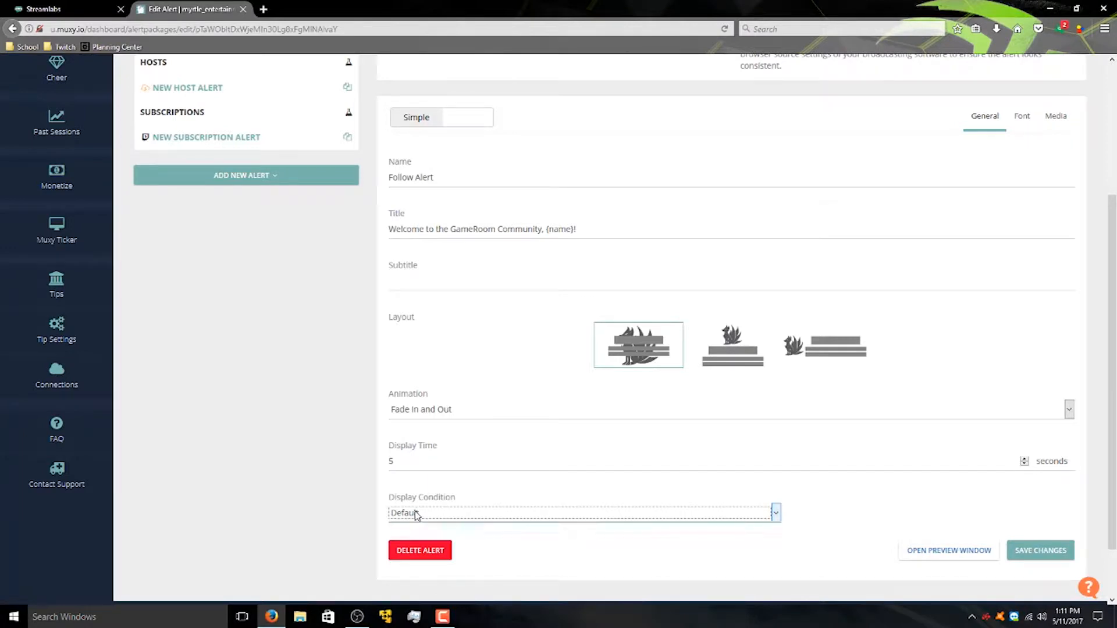
click(961, 556)
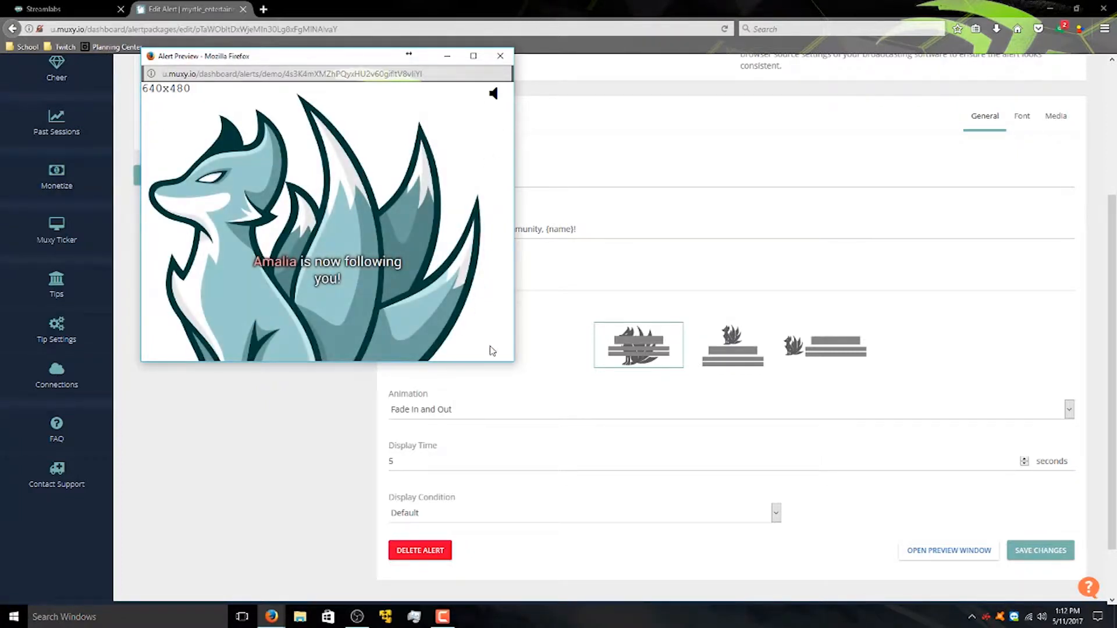
drag(515, 362, 908, 531)
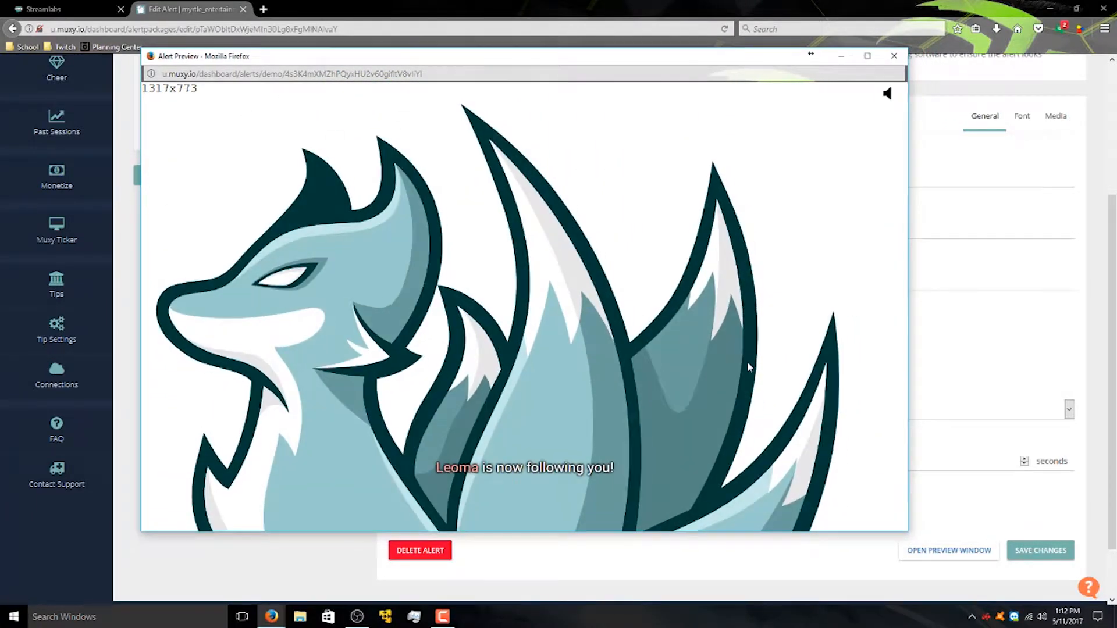
drag(486, 60, 484, 30)
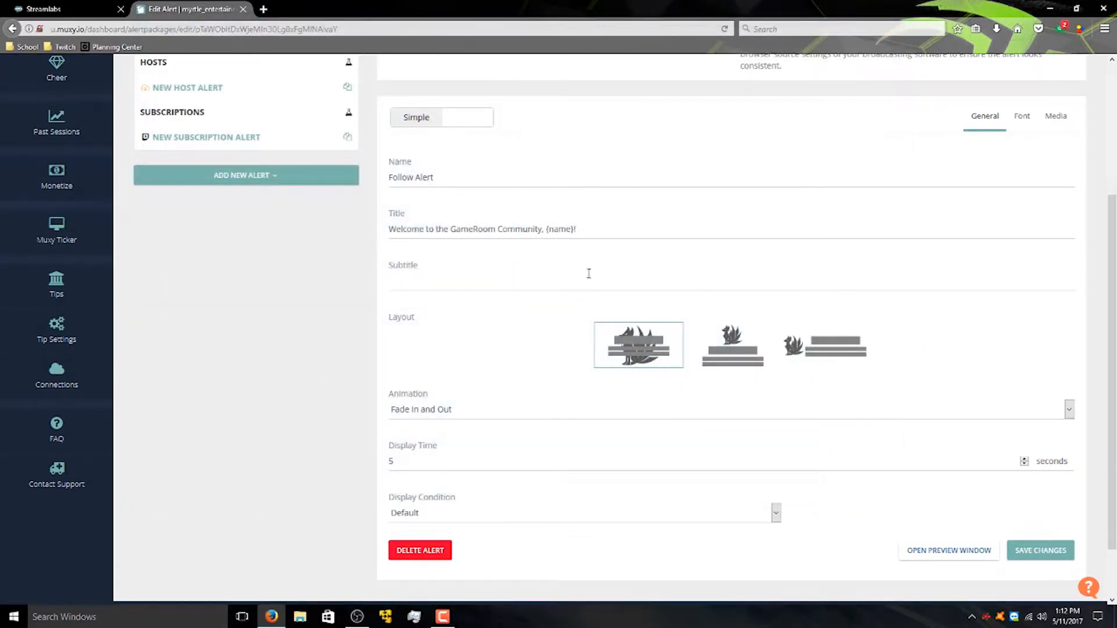
Save the changes made to the follow alert.
scroll(589, 274, up, 3)
scroll(725, 369, down, 5)
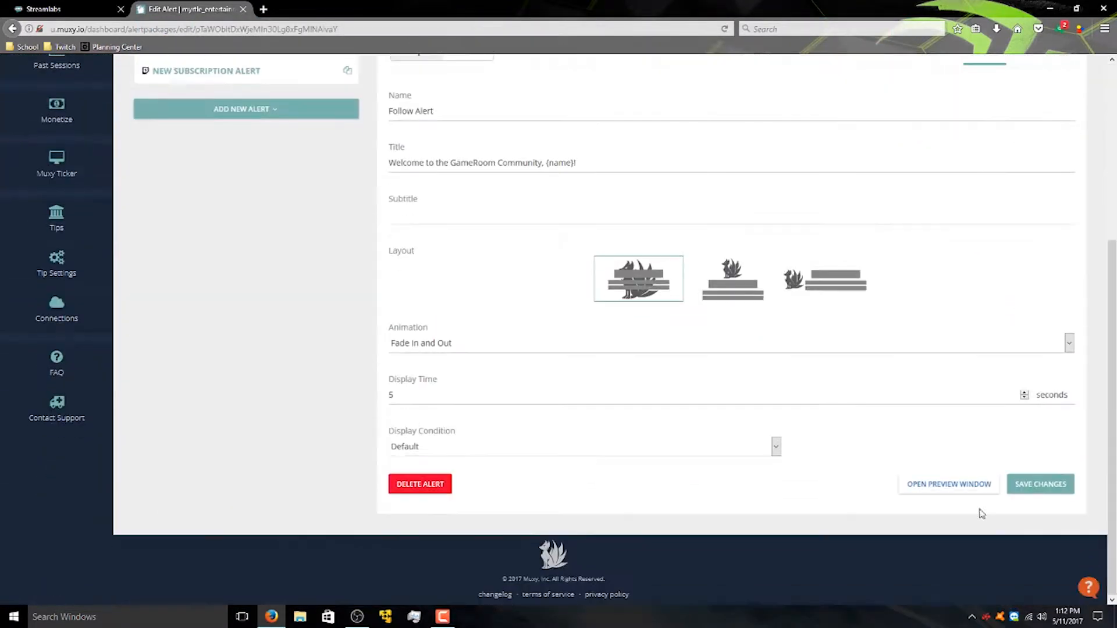
click(1043, 488)
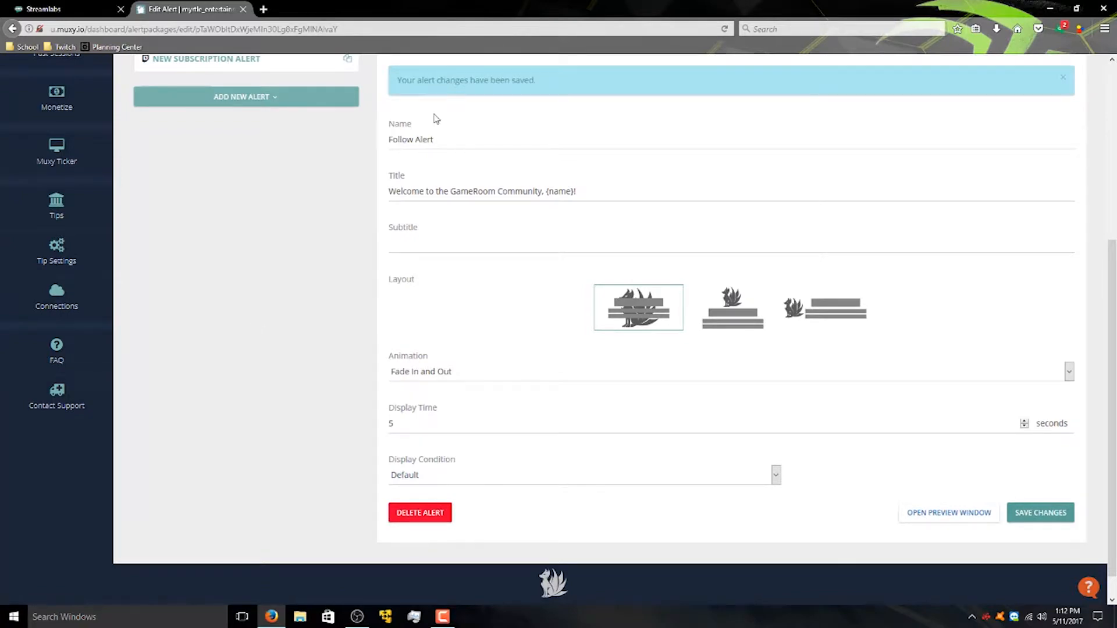
Return to the list of alert packages and decline saving the password in Firefox.
scroll(698, 327, up, 3)
scroll(491, 334, up, 1)
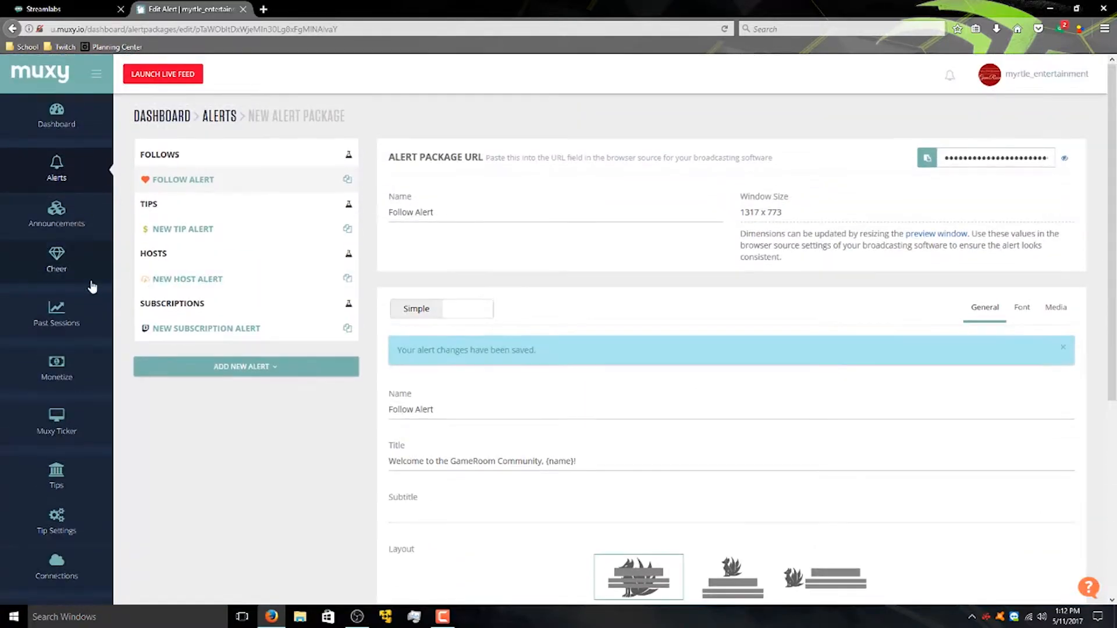
click(70, 194)
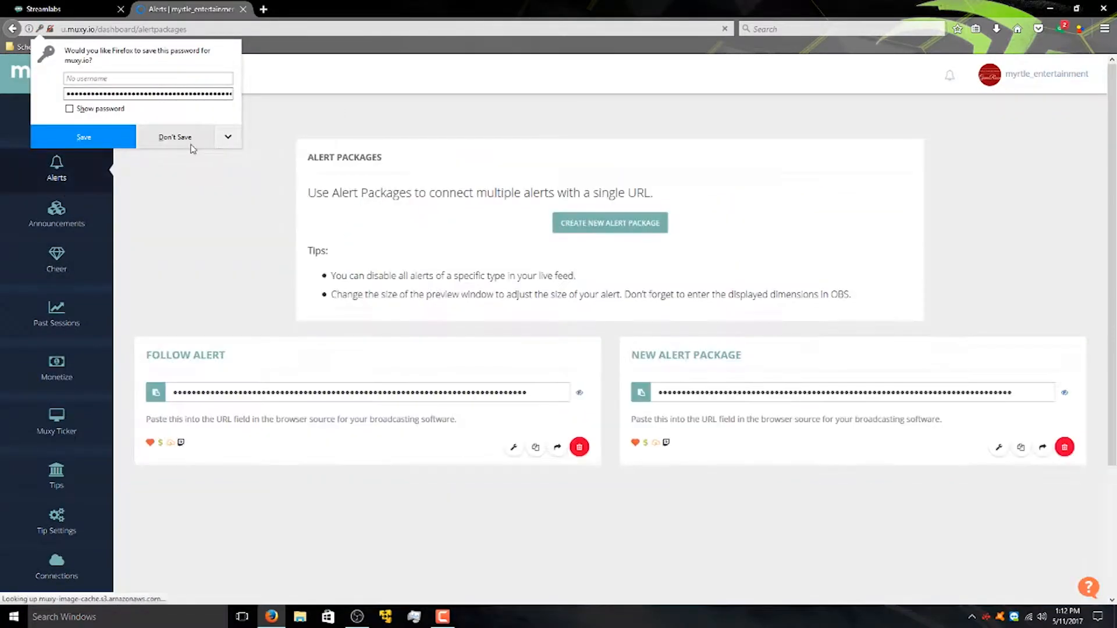
click(185, 144)
Copy the URL of the Follow Alert package for the broadcasting software's browser source.
scroll(376, 291, down, 1)
scroll(366, 285, down, 1)
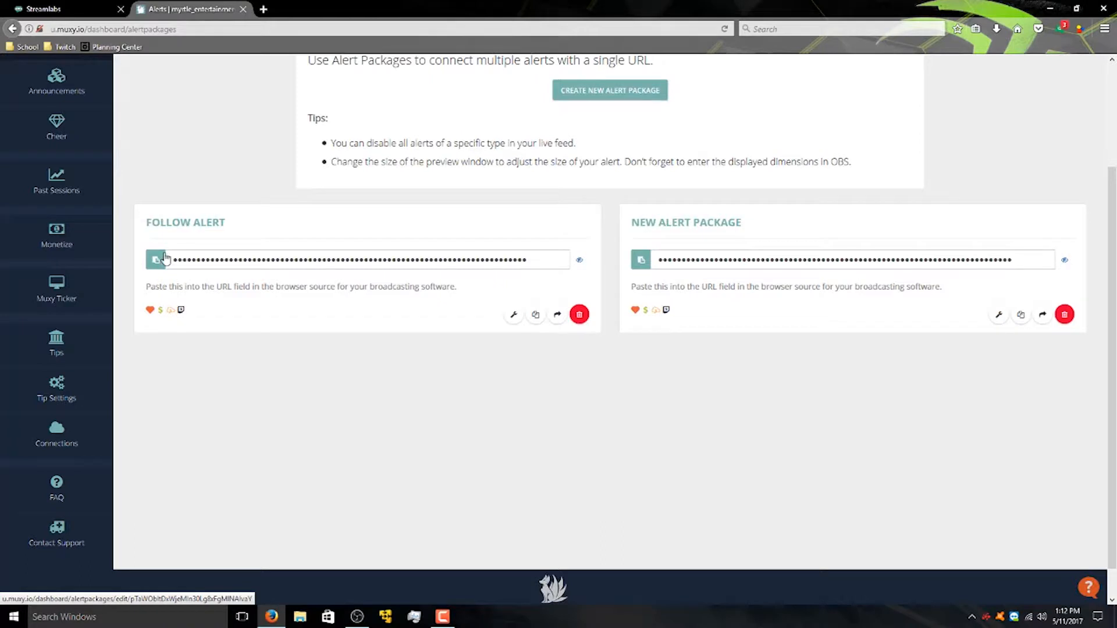
click(155, 259)
click(613, 398)
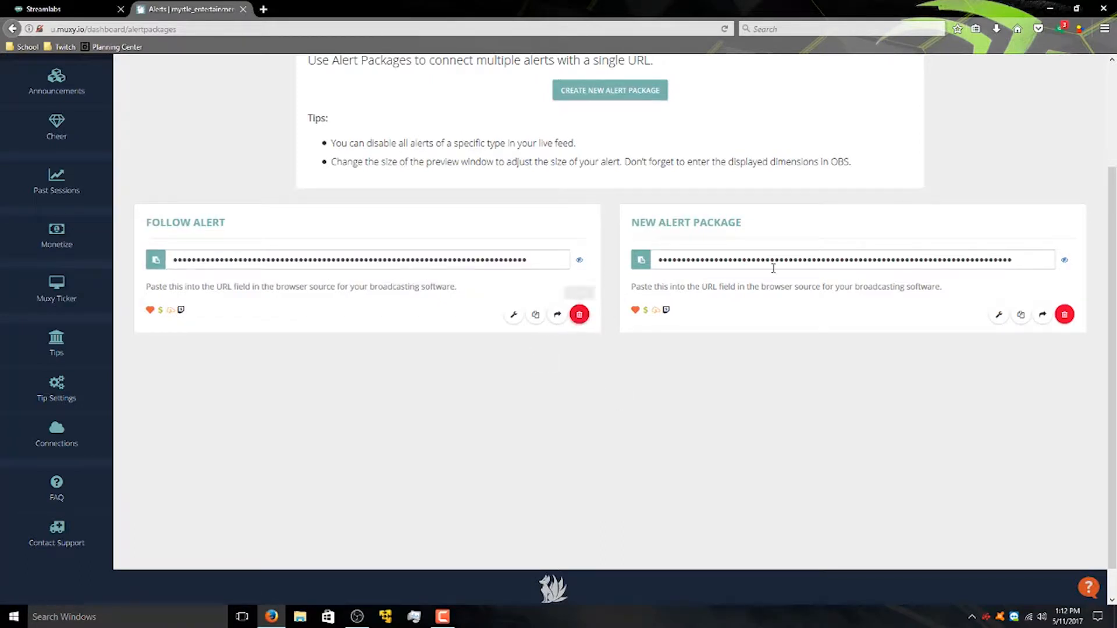
Open the older New Alert Package for editing and decline saving the password in Firefox.
click(1000, 316)
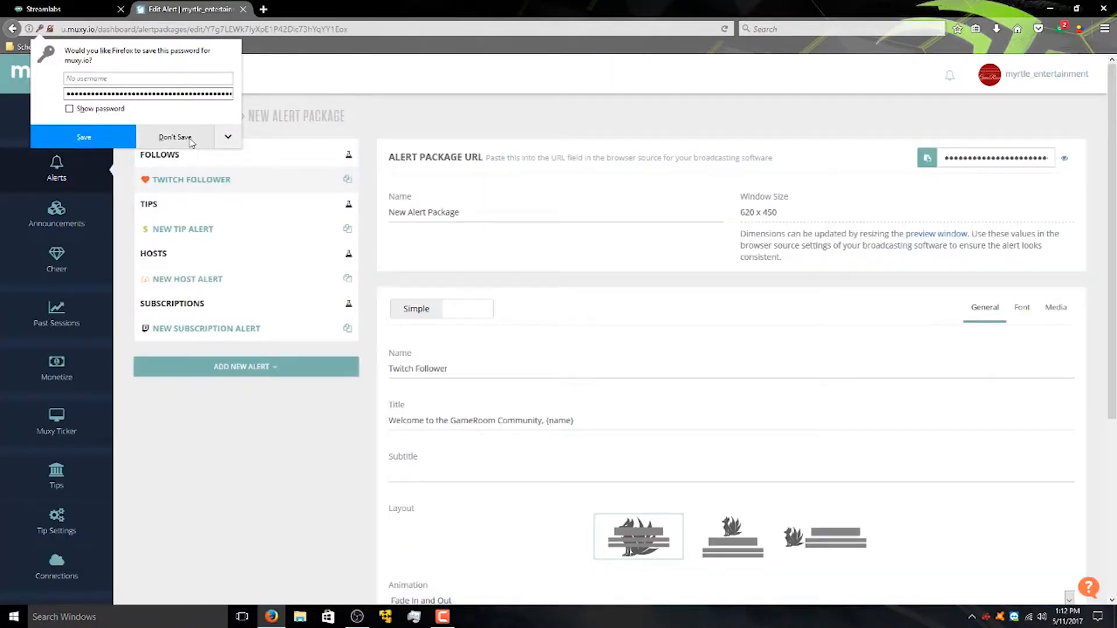
scroll(496, 312, down, 5)
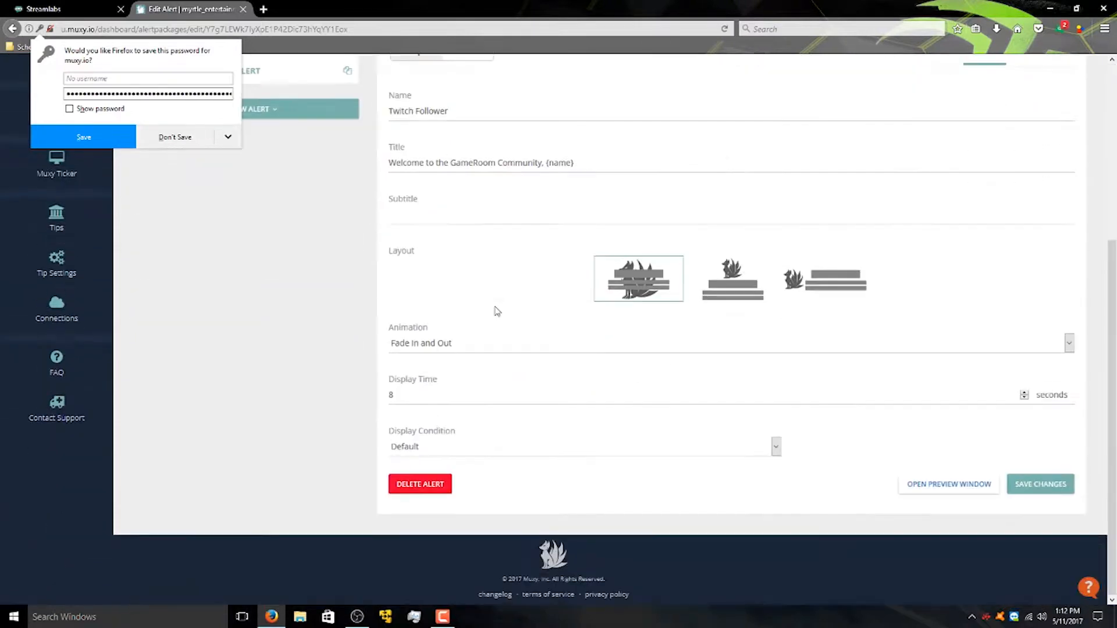
scroll(496, 316, up, 5)
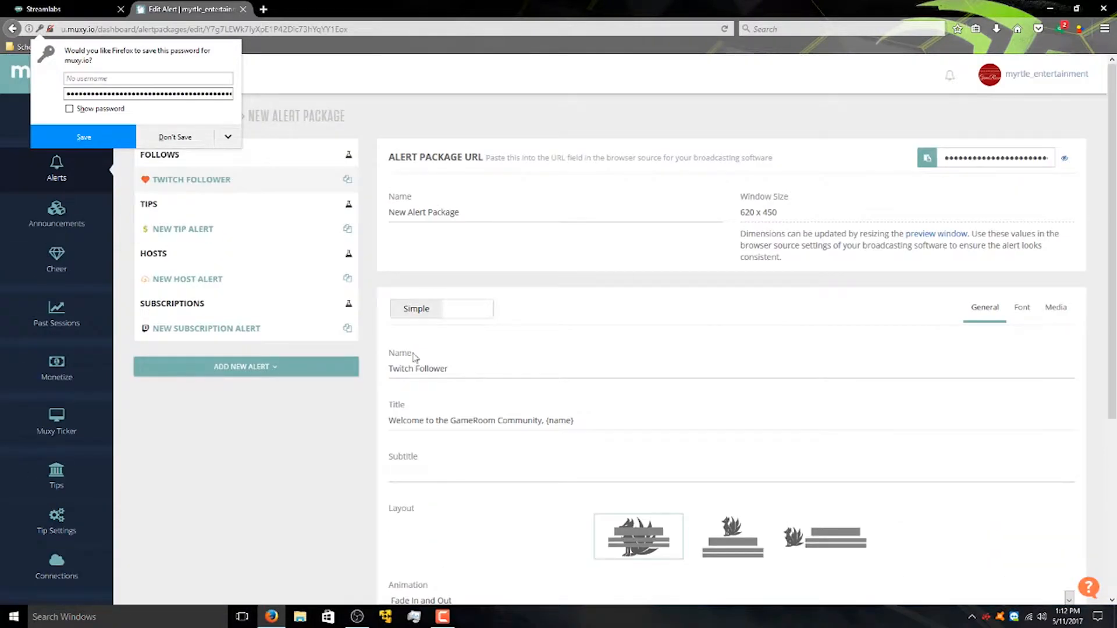
click(172, 138)
Look through the Twitch Follower alert's general settings and the dashboard's navigation entries.
scroll(763, 361, down, 5)
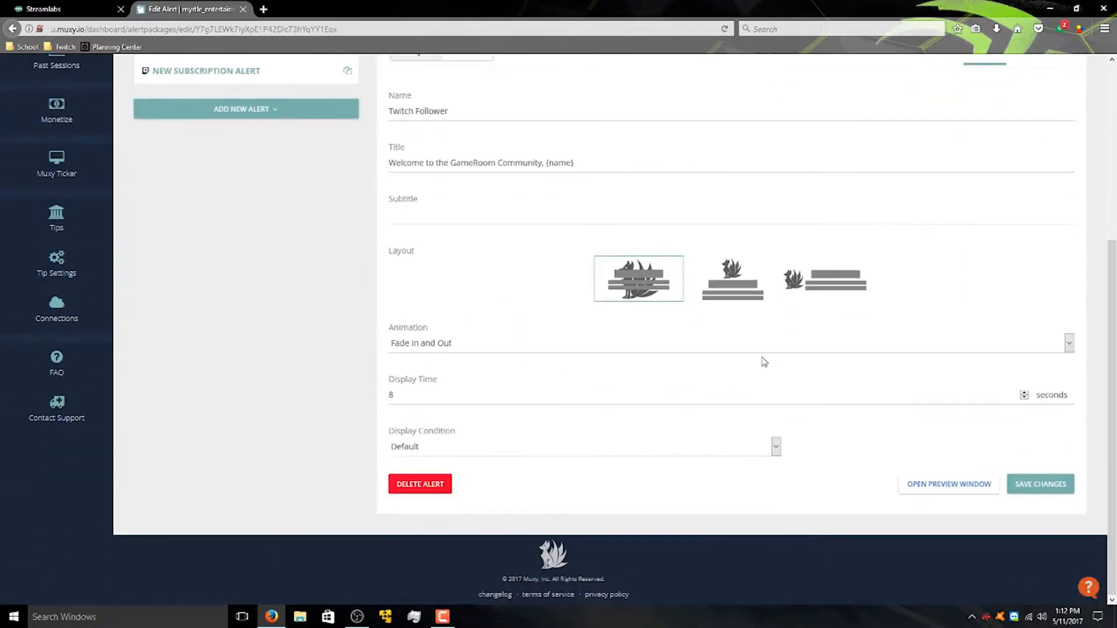
scroll(642, 128, up, 5)
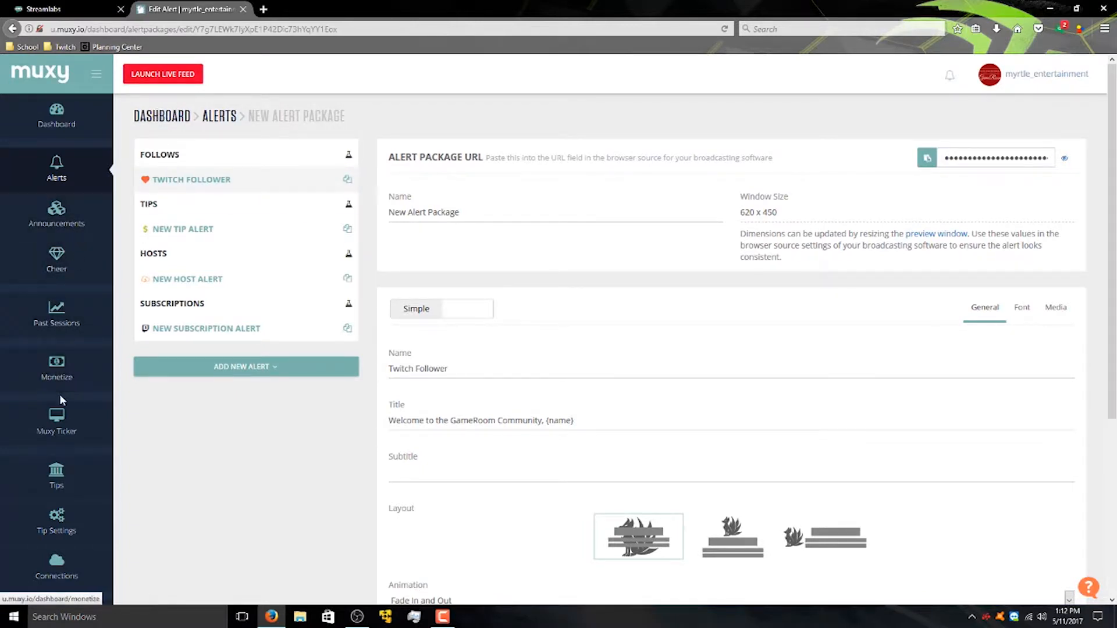
scroll(120, 320, down, 3)
scroll(111, 361, down, 2)
scroll(87, 413, up, 5)
scroll(23, 268, down, 5)
scroll(18, 352, up, 5)
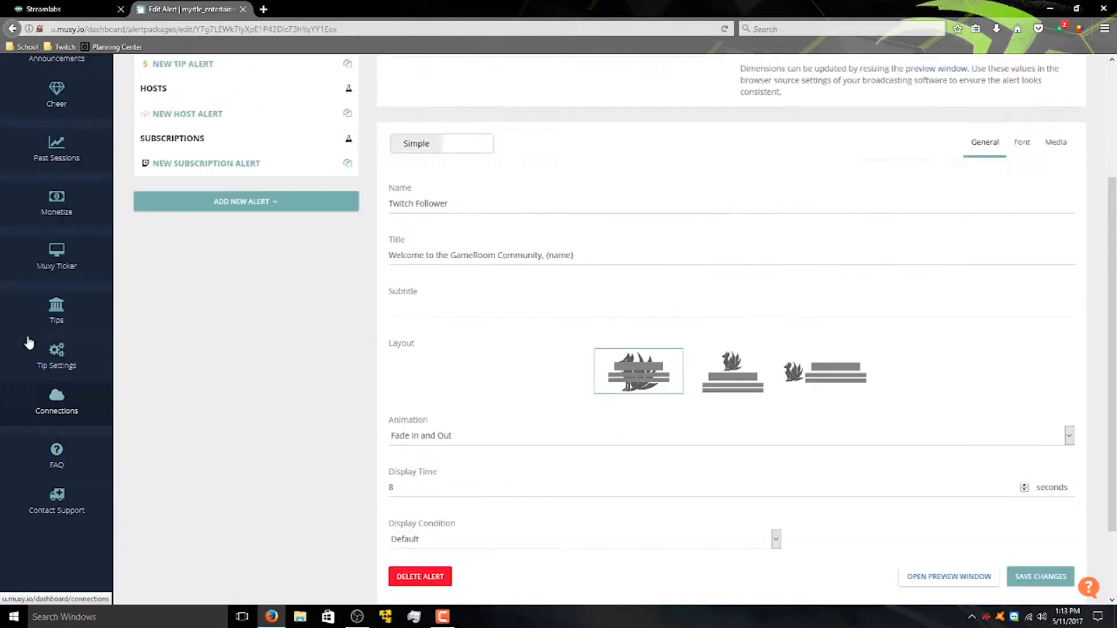
scroll(270, 499, down, 5)
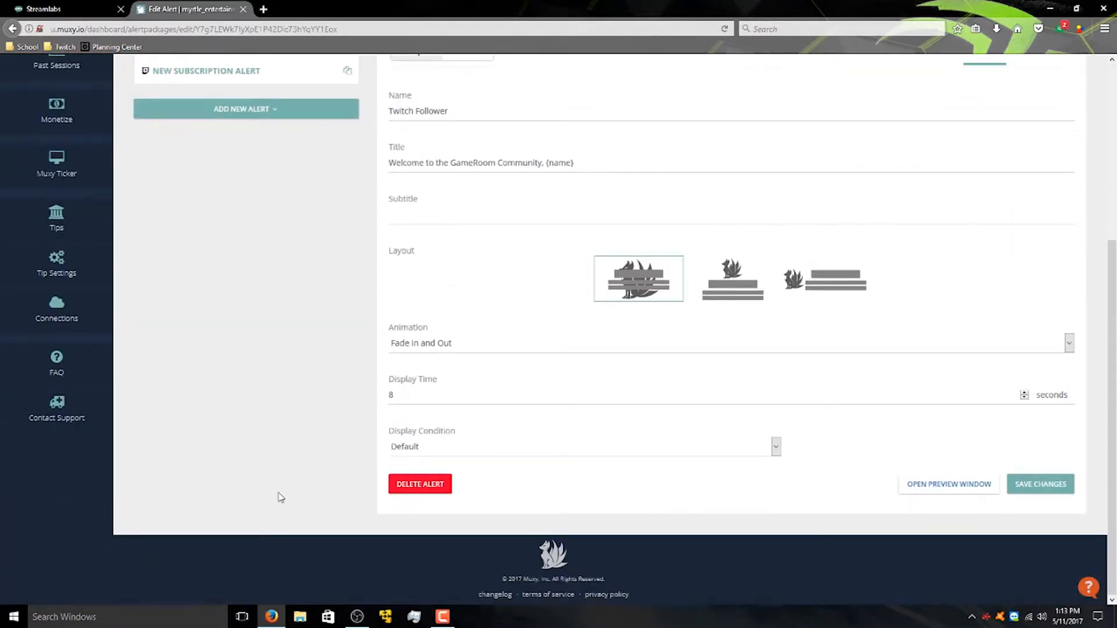
scroll(267, 489, up, 5)
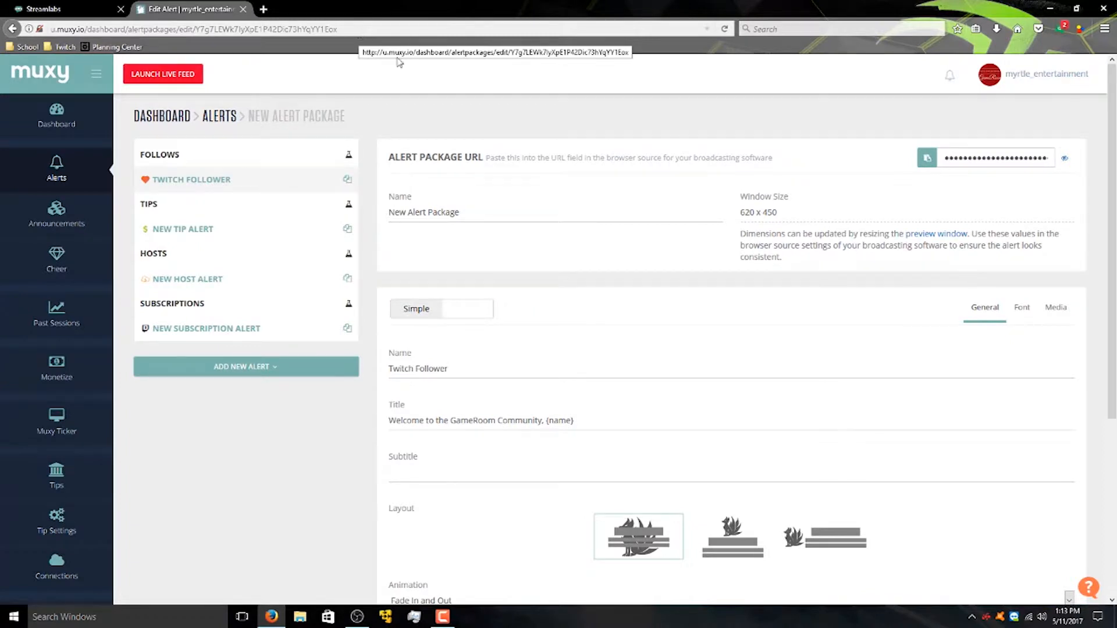
Open the package's new tip alert and rename it as "Twitch Tip".
click(259, 238)
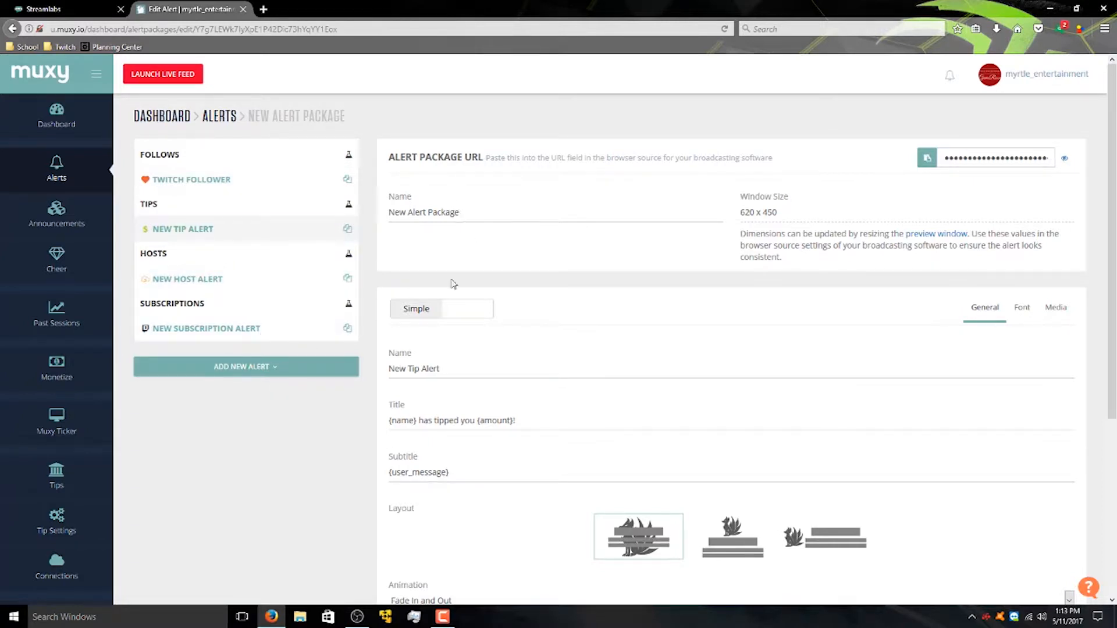
click(458, 366)
drag(459, 366, 362, 373)
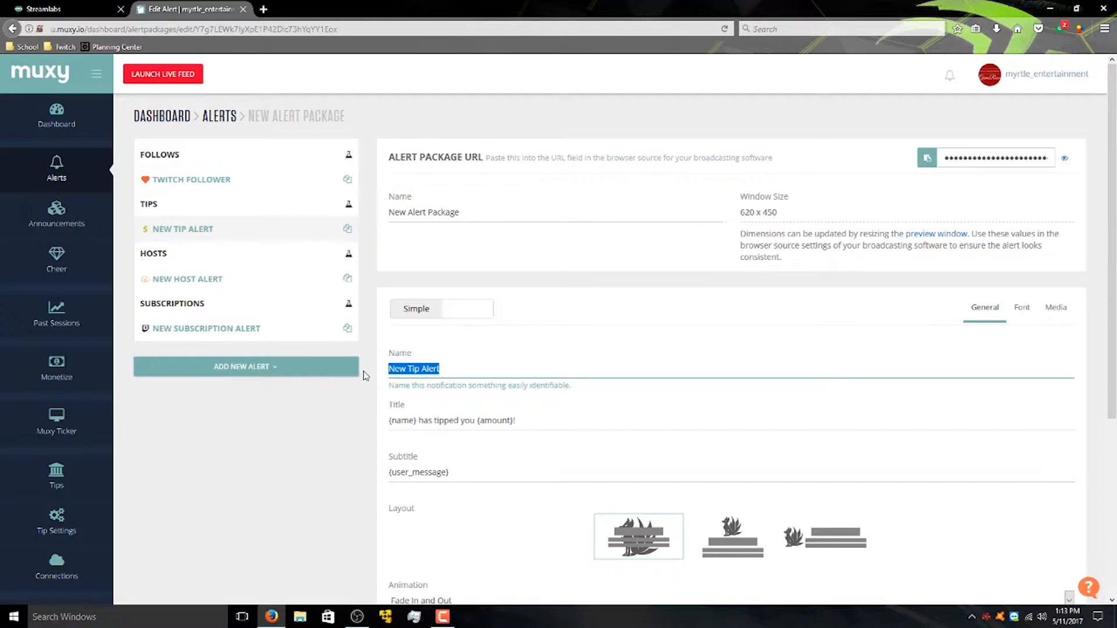
text(Twitch TIP)
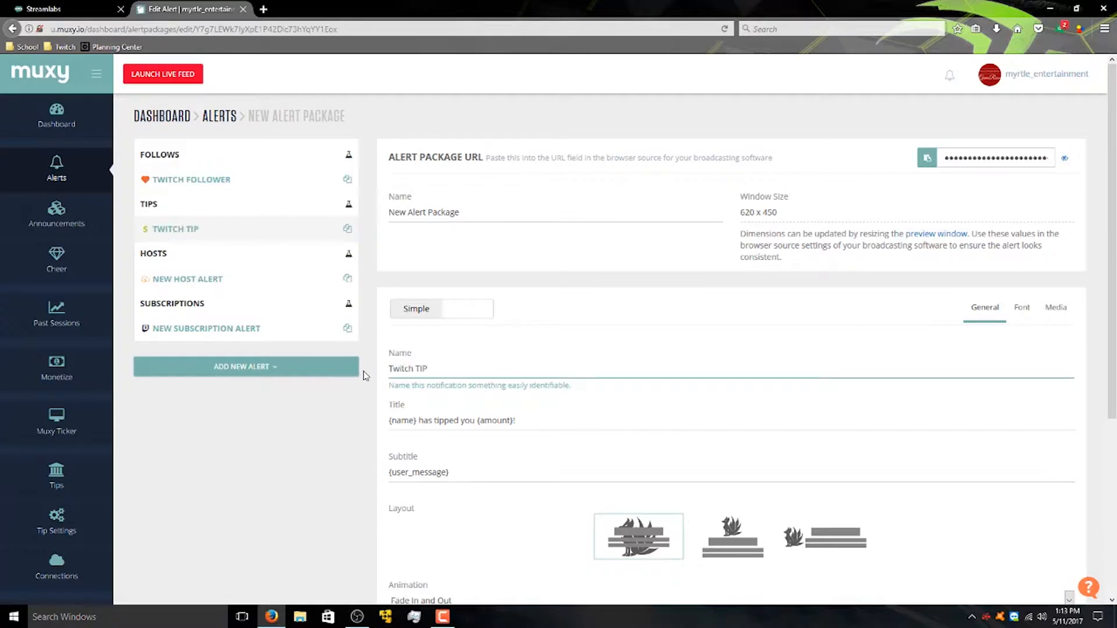
key(BackSpace)
key(BackSpace)
text(ip)
Check the tip alert's title and subtitle text, and save the alert's changes.
click(537, 419)
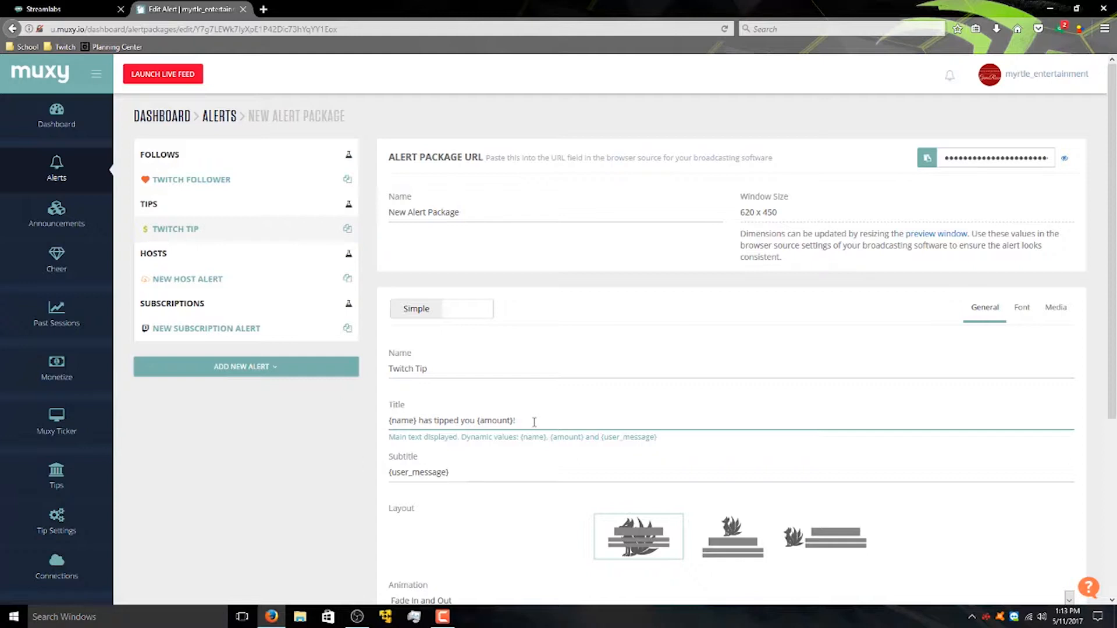
click(579, 464)
scroll(475, 492, down, 5)
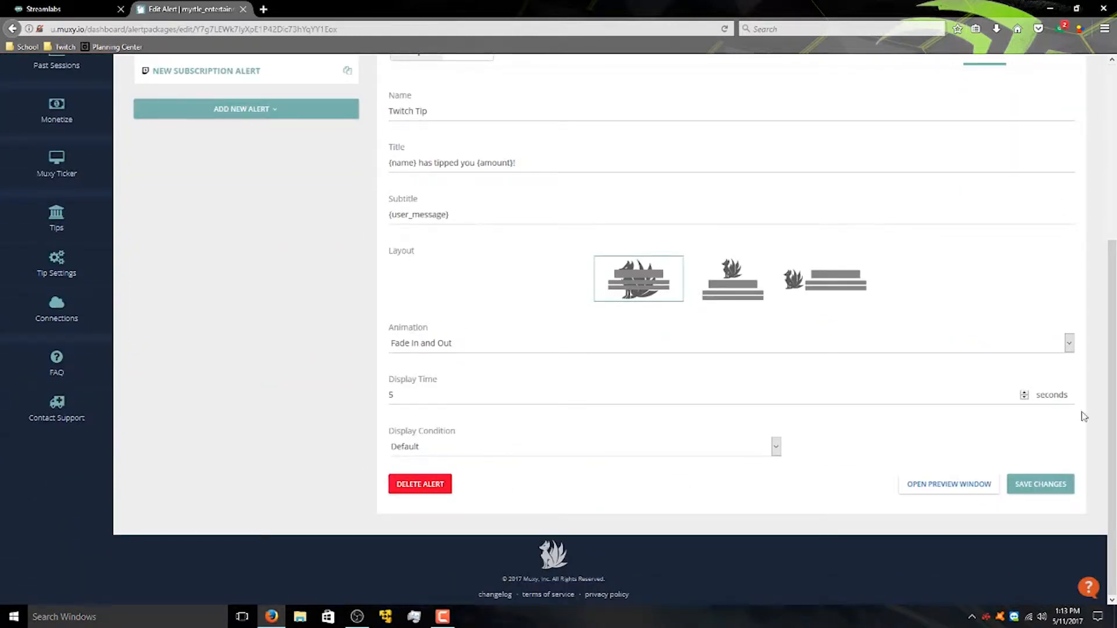
click(1034, 483)
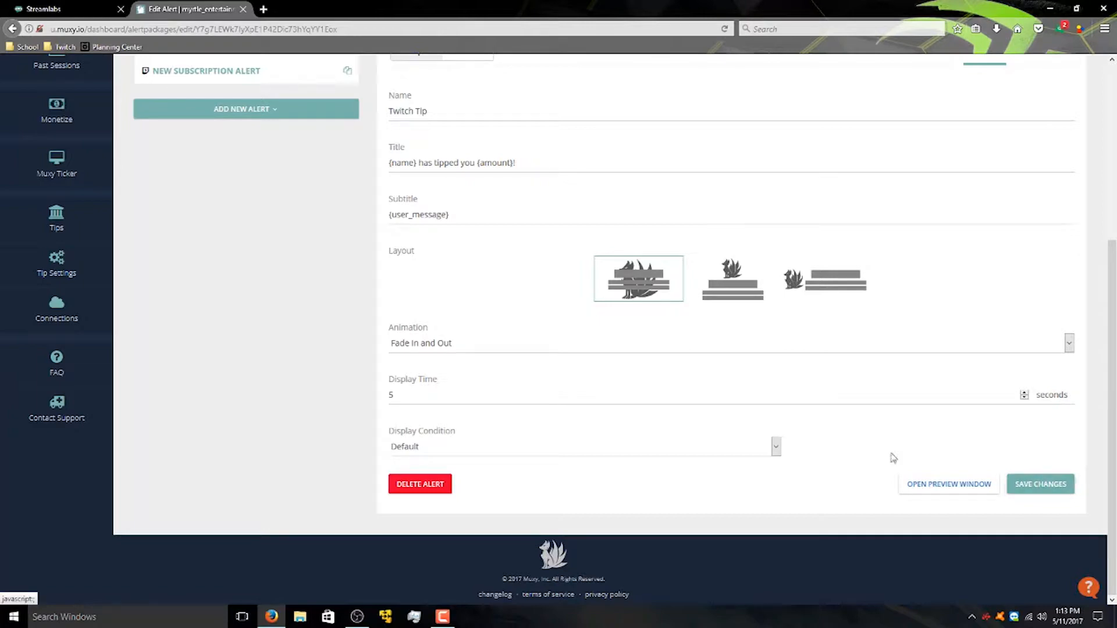
Save the tip alert's changes, and open the package's new host alert and rename it as "Twitch Host".
click(1059, 490)
scroll(252, 396, up, 5)
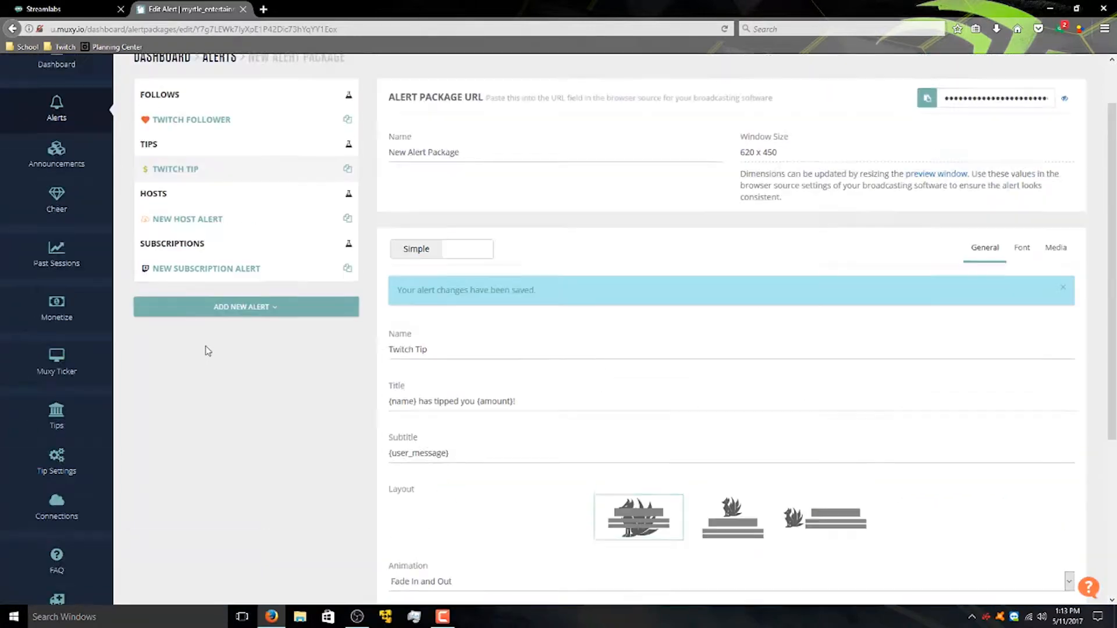
click(218, 276)
click(451, 356)
key(ctrl+a)
text(Tiw)
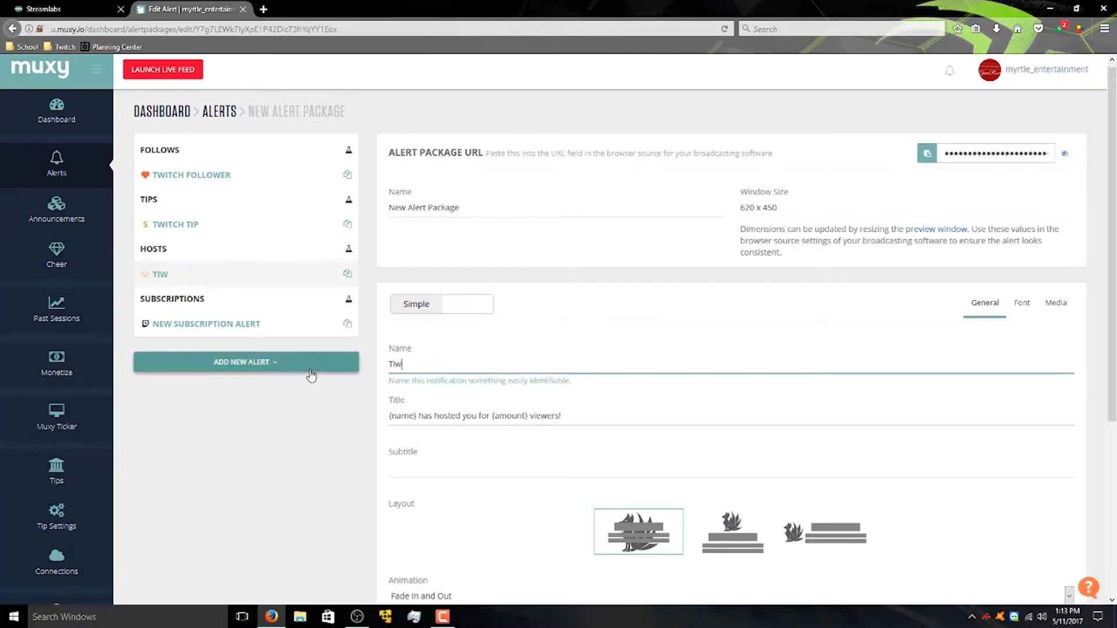
key(BackSpace)
key(BackSpace)
key(BackSpace)
key(BackSpace)
key(BackSpace)
text(qitch)
key(BackSpace)
key(BackSpace)
key(BackSpace)
key(BackSpace)
key(BackSpace)
text(wit)
Shorten the host alert's title to "{name} has hosted you!" and save the alert's changes.
scroll(573, 230, down, 3)
click(577, 217)
drag(562, 218, 482, 219)
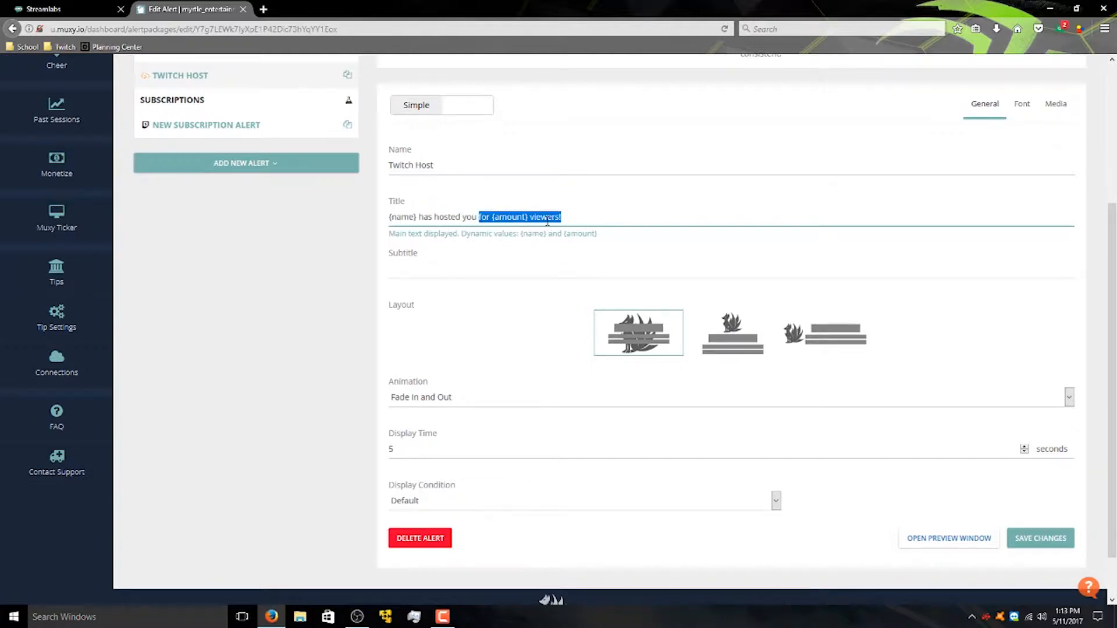
key(BackSpace)
scroll(553, 326, down, 2)
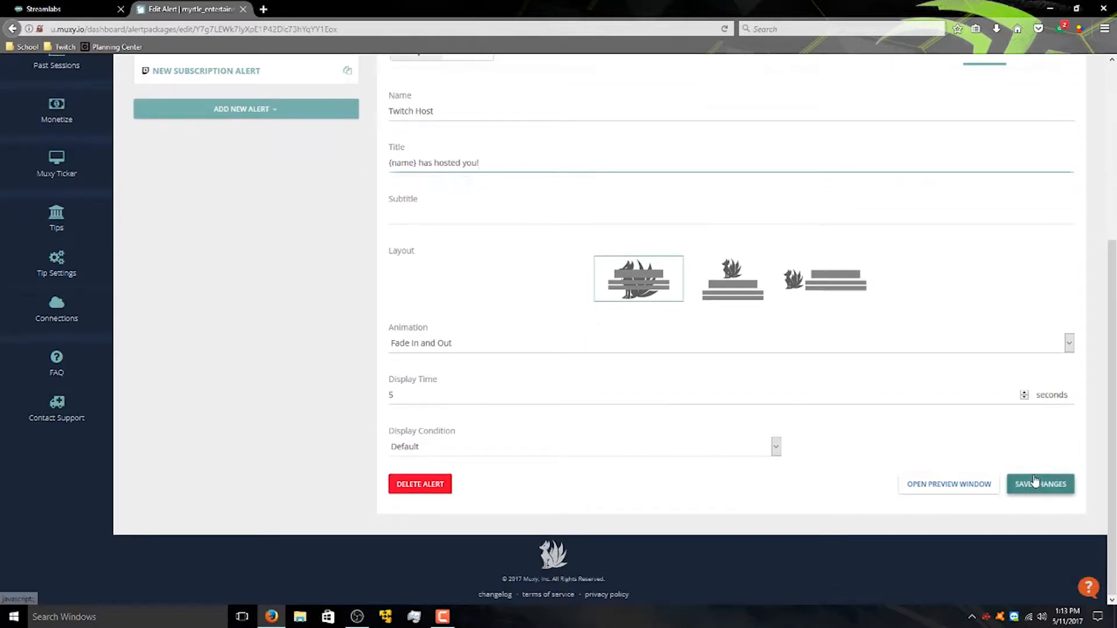
click(1035, 483)
Copy the alert package's URL and switch from Firefox to the OBS Studio window.
scroll(88, 314, up, 5)
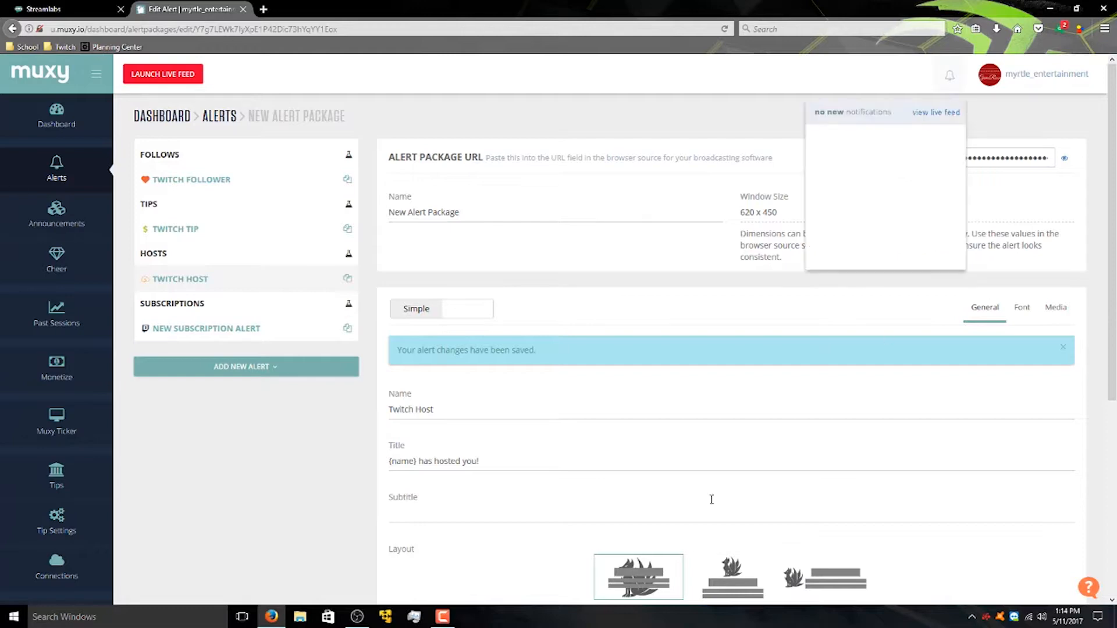
scroll(698, 419, down, 6)
scroll(531, 466, up, 5)
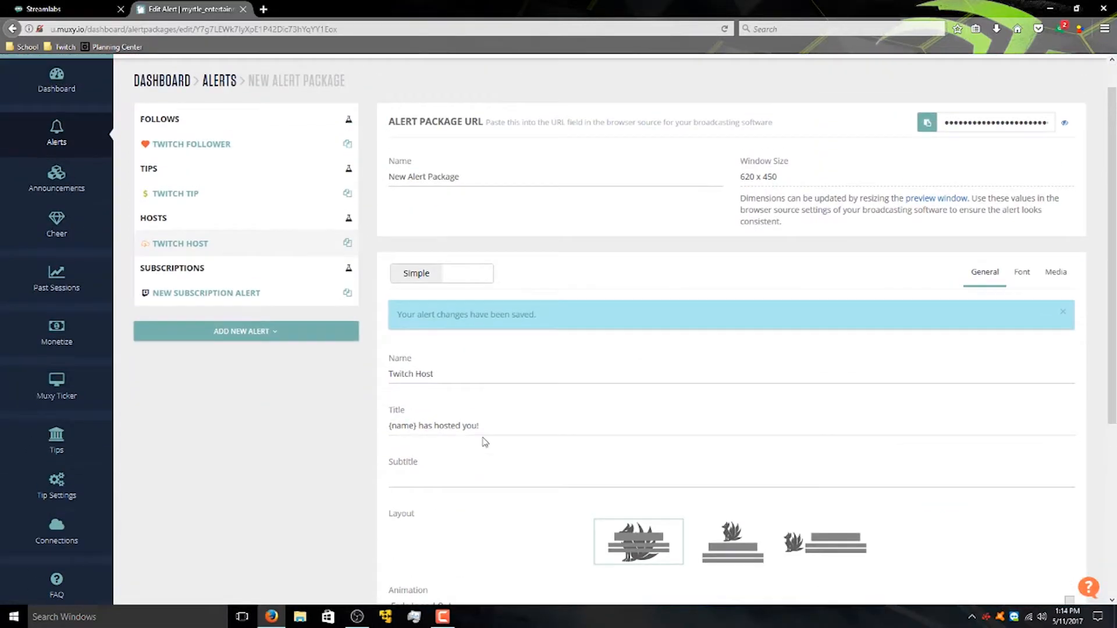
scroll(484, 442, up, 1)
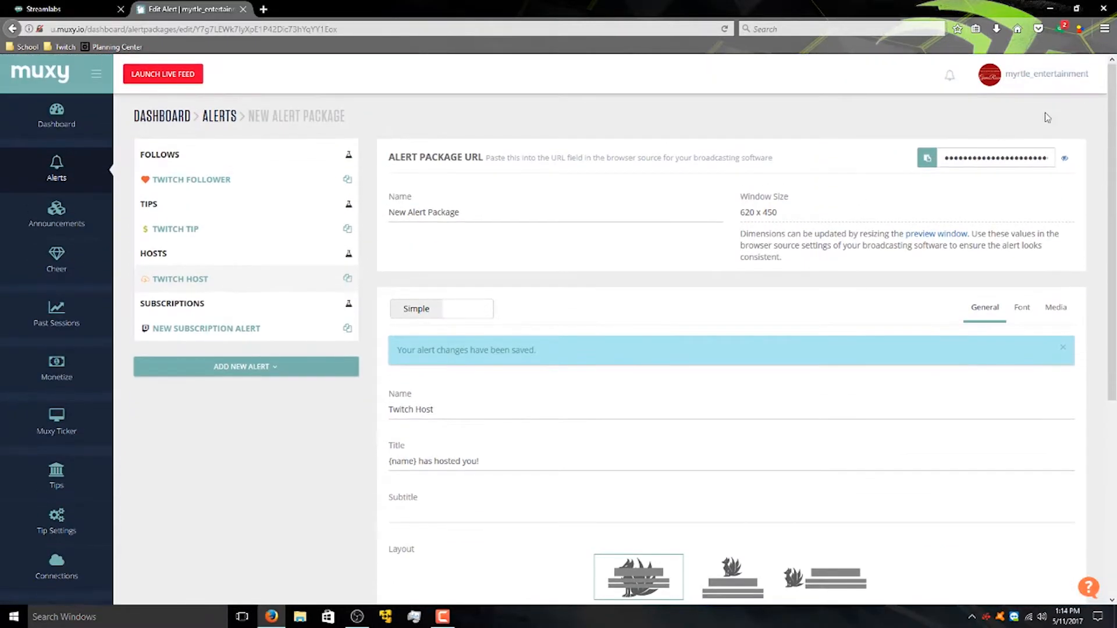
click(927, 164)
click(1056, 9)
click(688, 69)
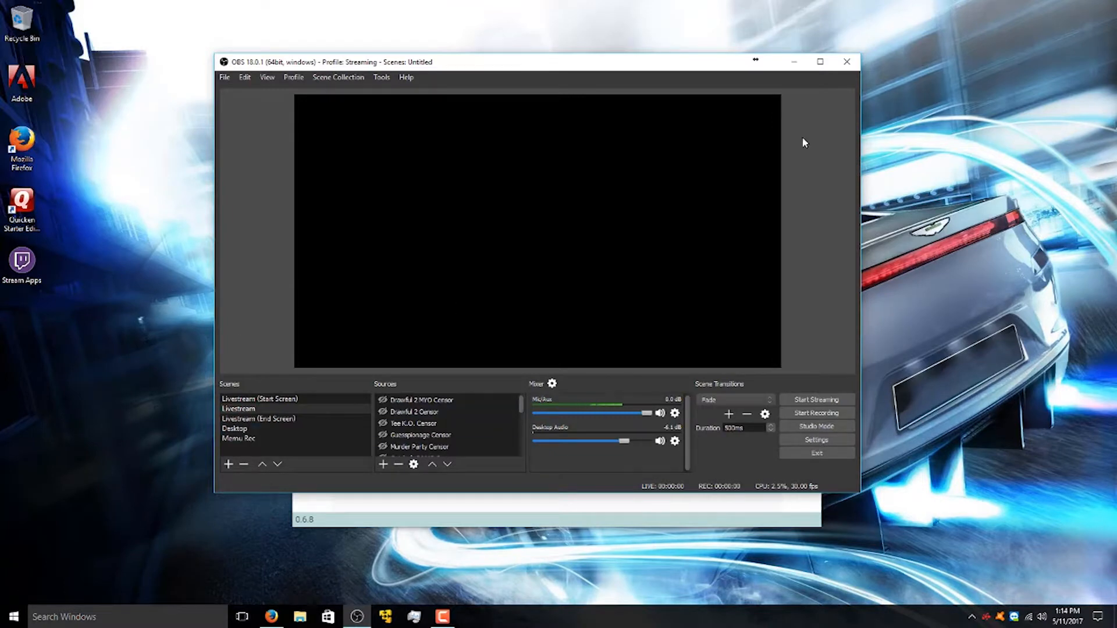
Add a new browser source named "FollowerAlert" to the Livestream scene.
click(381, 465)
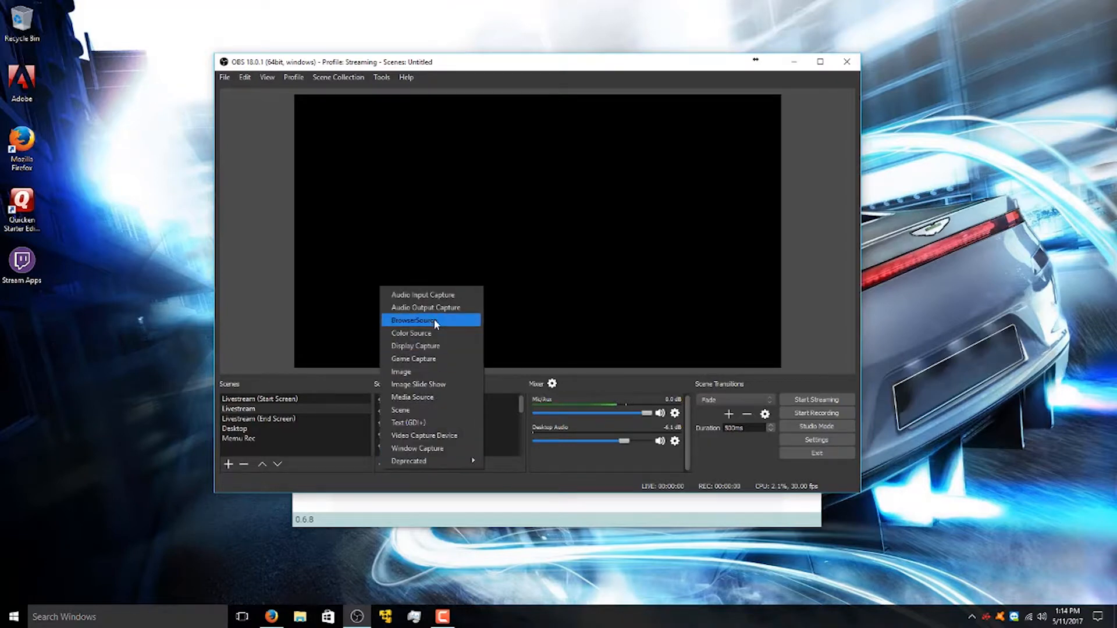
click(450, 321)
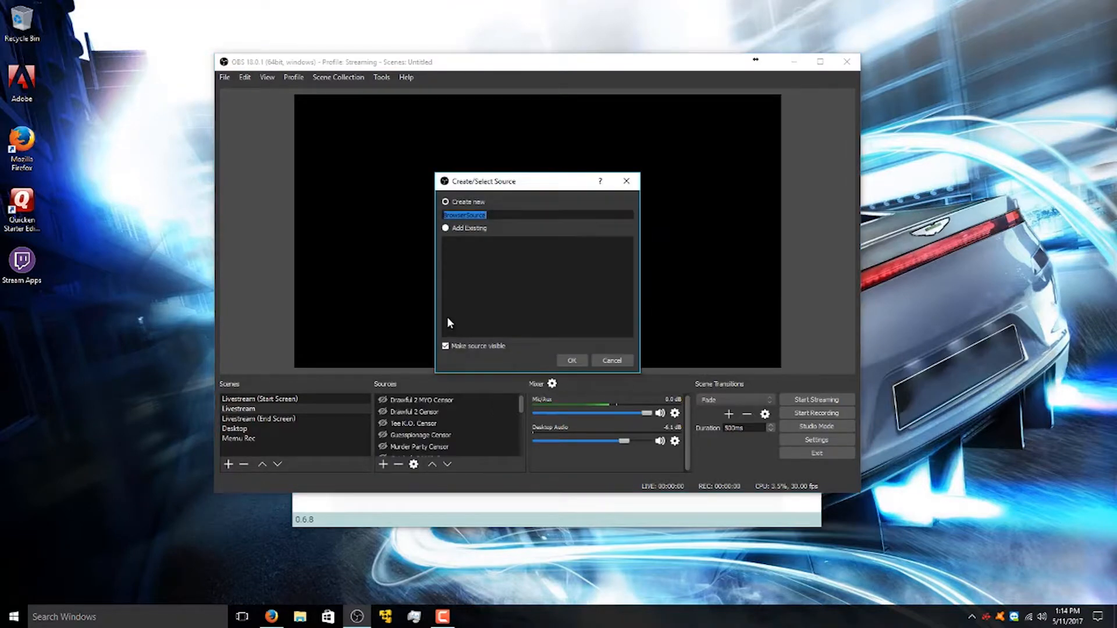
text(Follower)
key(BackSpace)
text(Alert)
click(574, 360)
Move the source's properties window aside and replace its default URL with the copied alert package URL.
drag(465, 114, 744, 135)
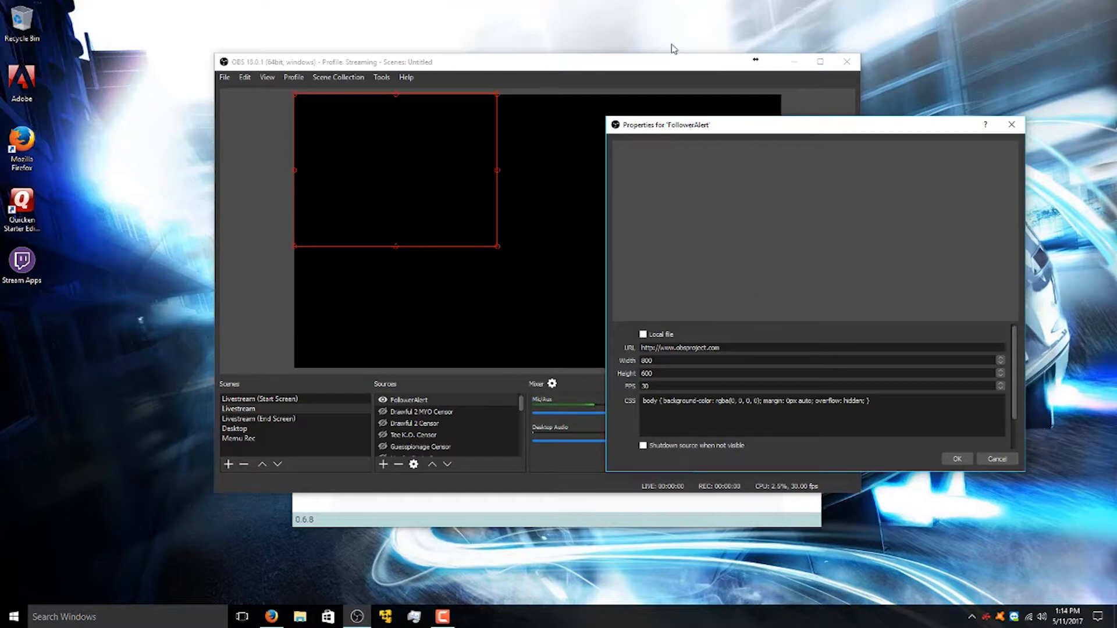
drag(722, 347, 638, 348)
key(ctrl+v)
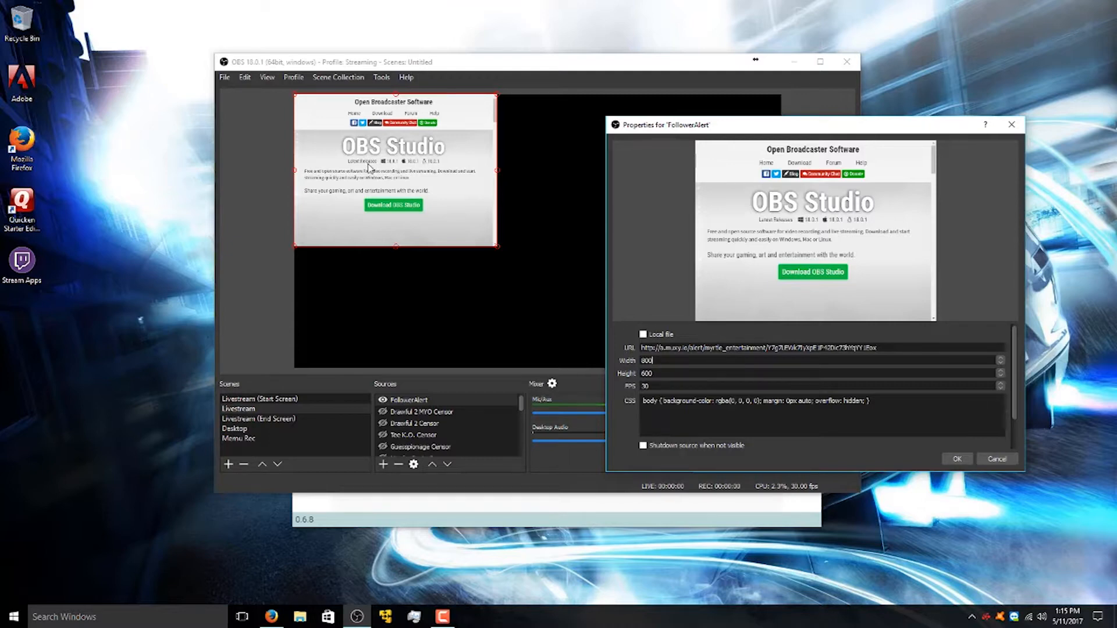
Check the package's window size in Firefox, and set the OBS browser source to width 620 and height 450 and accept its properties.
click(657, 362)
click(271, 616)
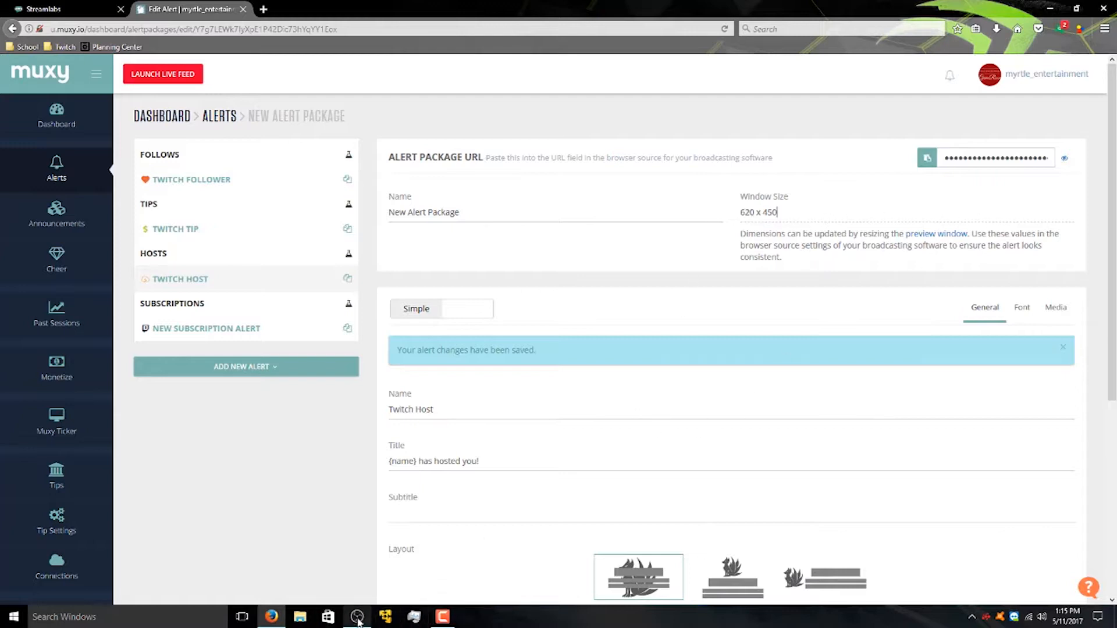
click(1050, 8)
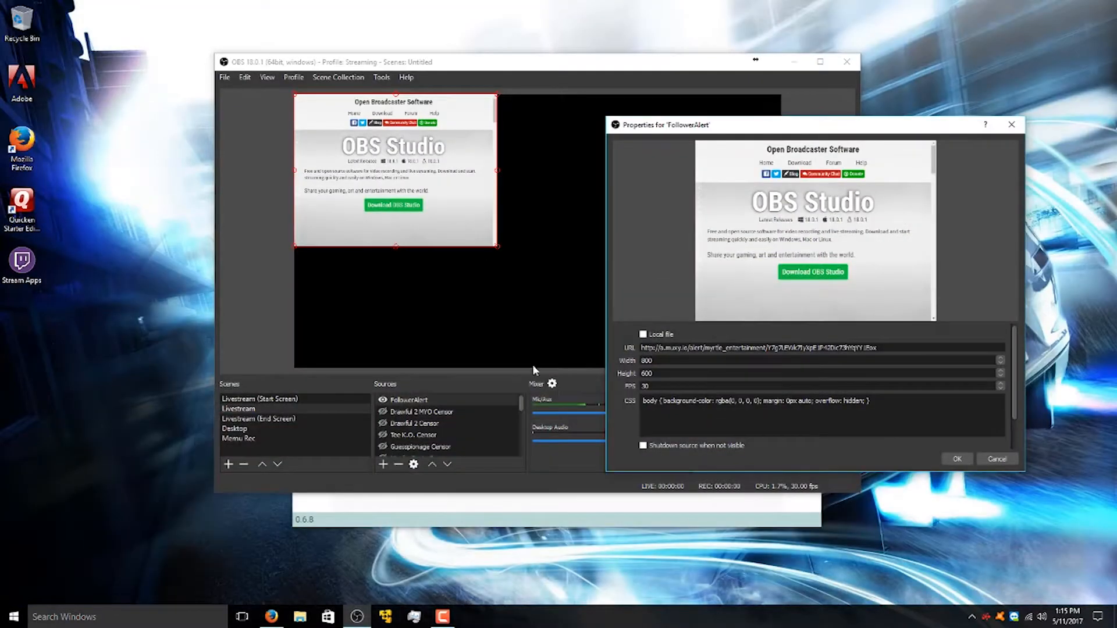
key(BackSpace)
key(BackSpace)
key(BackSpace)
text(620)
key(Tab)
text(450)
click(958, 459)
Move and enlarge the FollowerAlert source so it fills most of the canvas's middle, and deselect it.
mouse_move(471, 204)
mouse_down()
mouse_move(603, 270)
mouse_move(470, 193)
mouse_up()
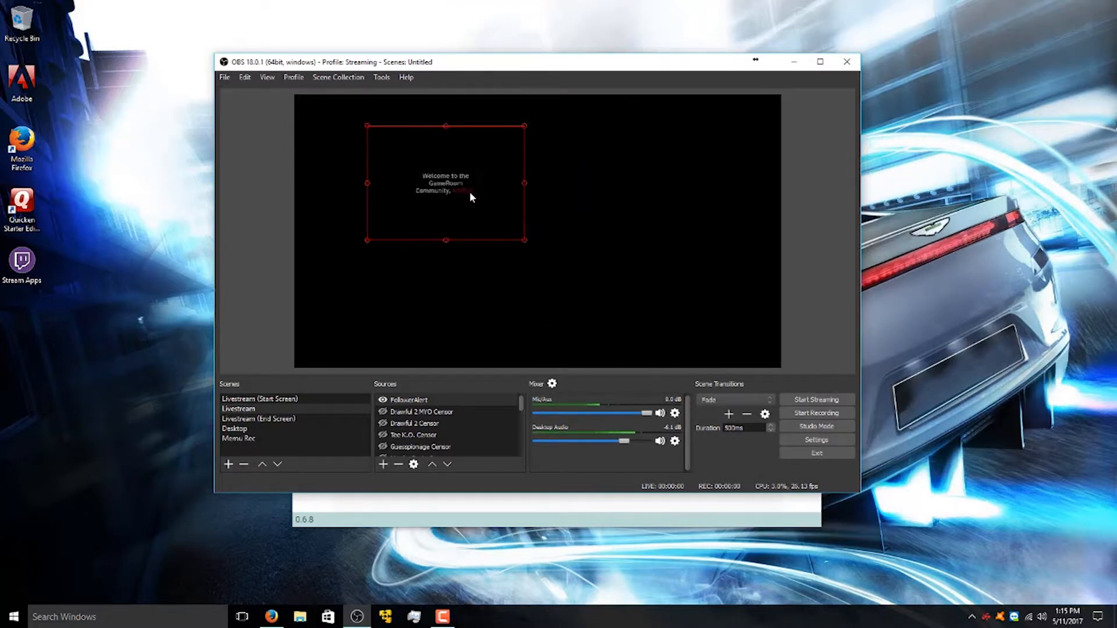
drag(511, 229, 407, 185)
drag(463, 208, 609, 269)
drag(514, 251, 586, 271)
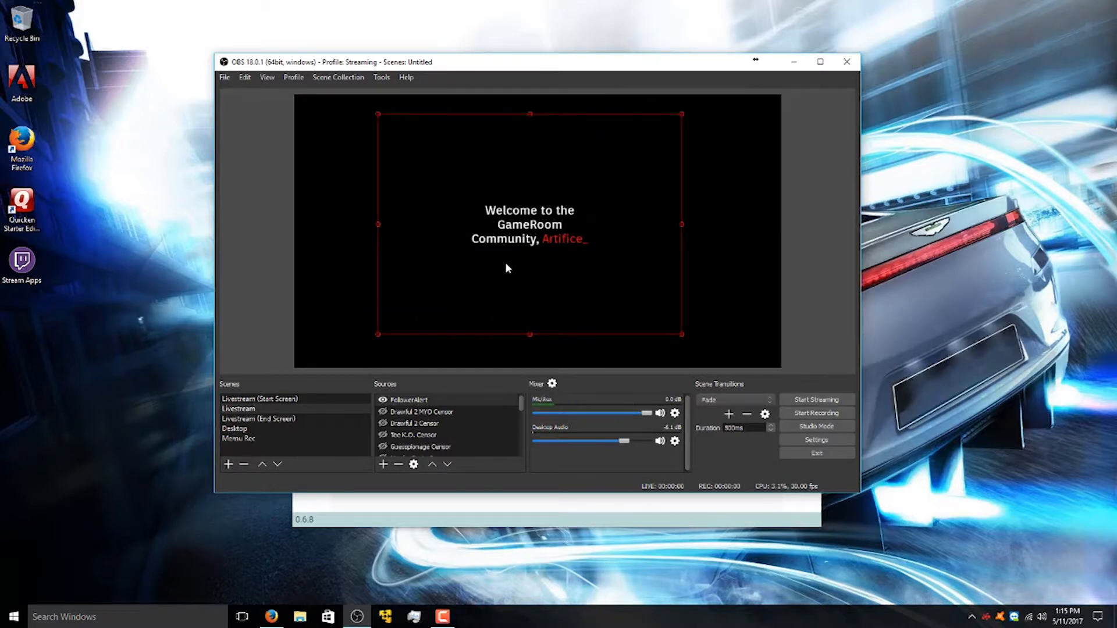
click(703, 296)
click(443, 246)
click(411, 344)
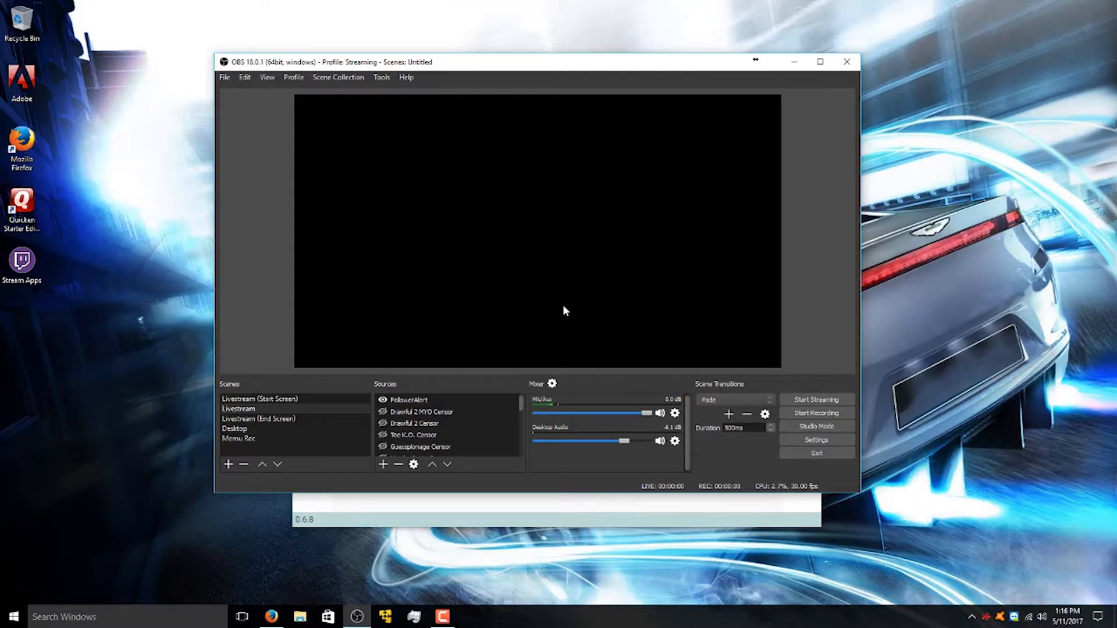
Move the FollowerAlert source down the source order to directly above Game Capture, and deselect it.
click(403, 401)
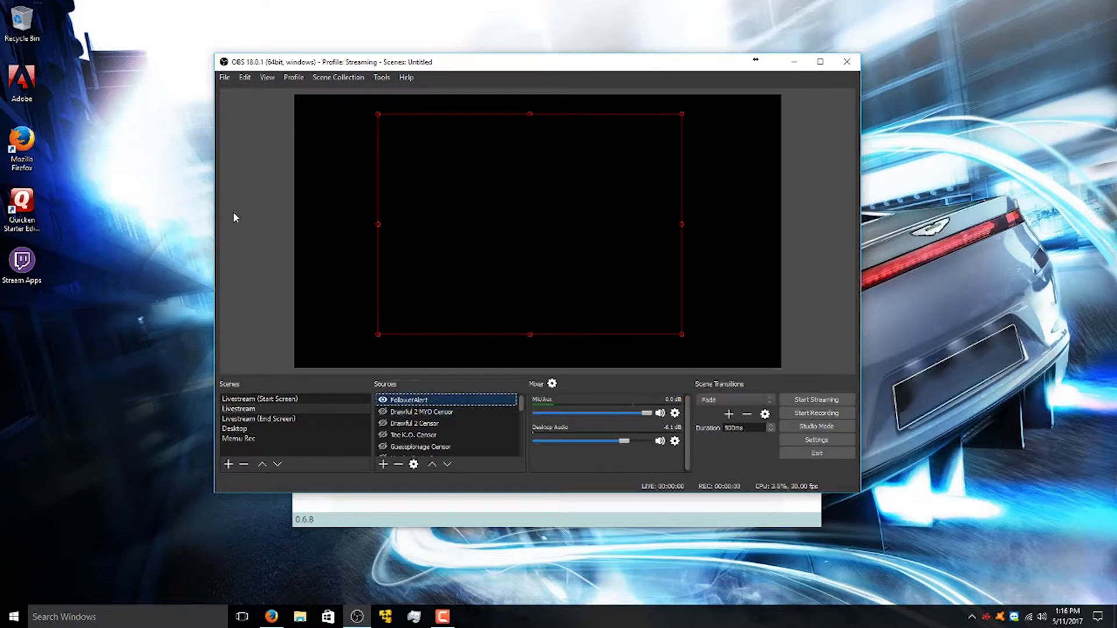
click(346, 170)
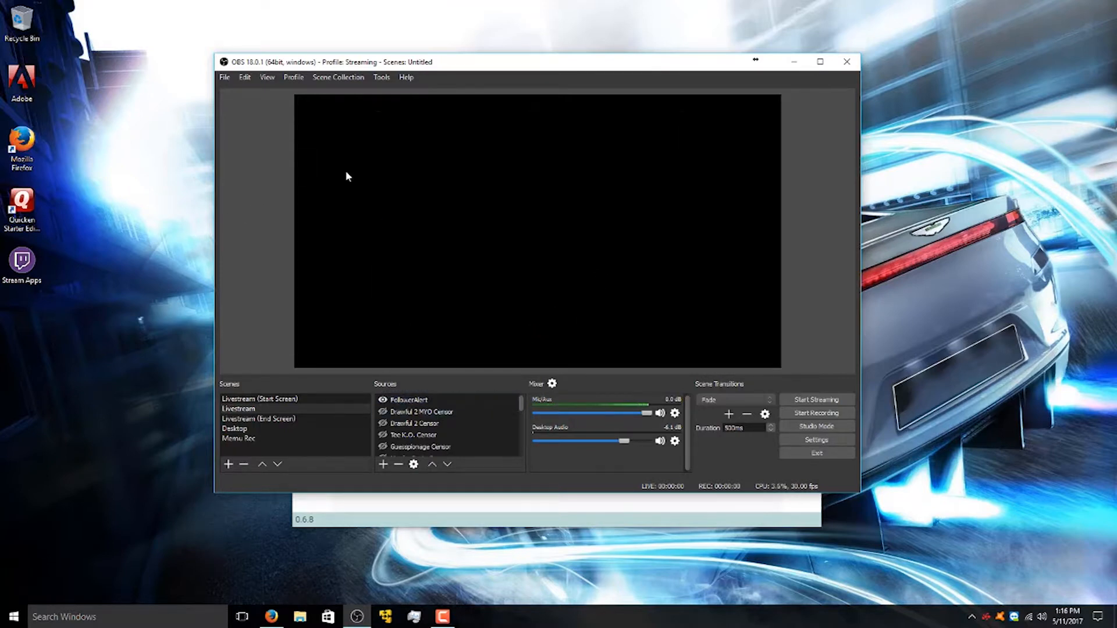
click(418, 403)
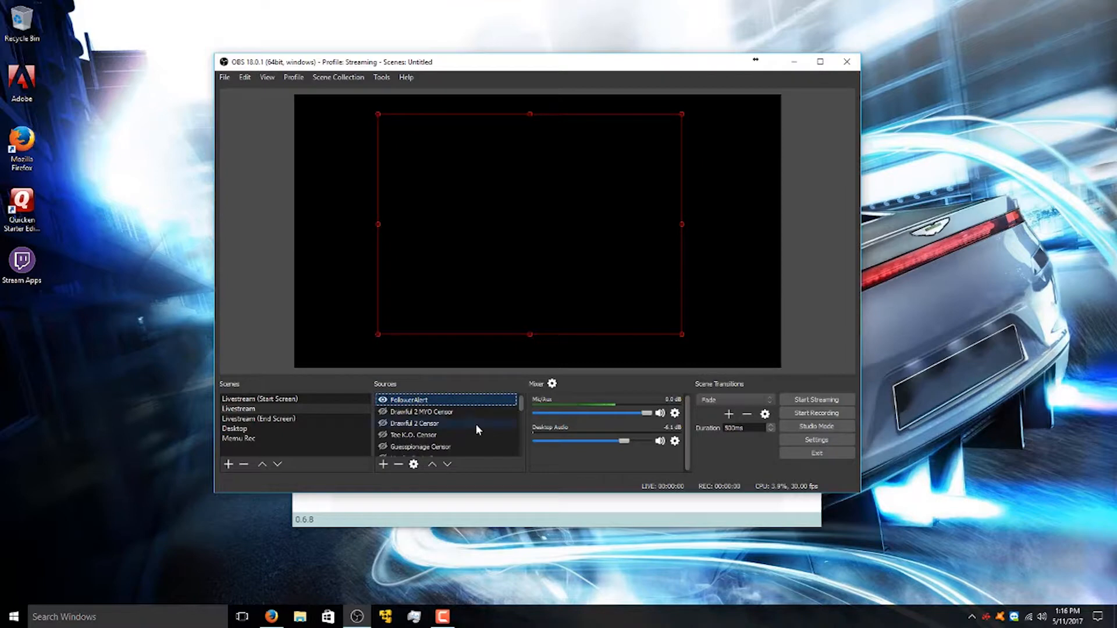
click(448, 464)
click(448, 464)
click(448, 464)
click(448, 464)
click(447, 465)
click(448, 465)
click(448, 465)
click(447, 464)
click(432, 465)
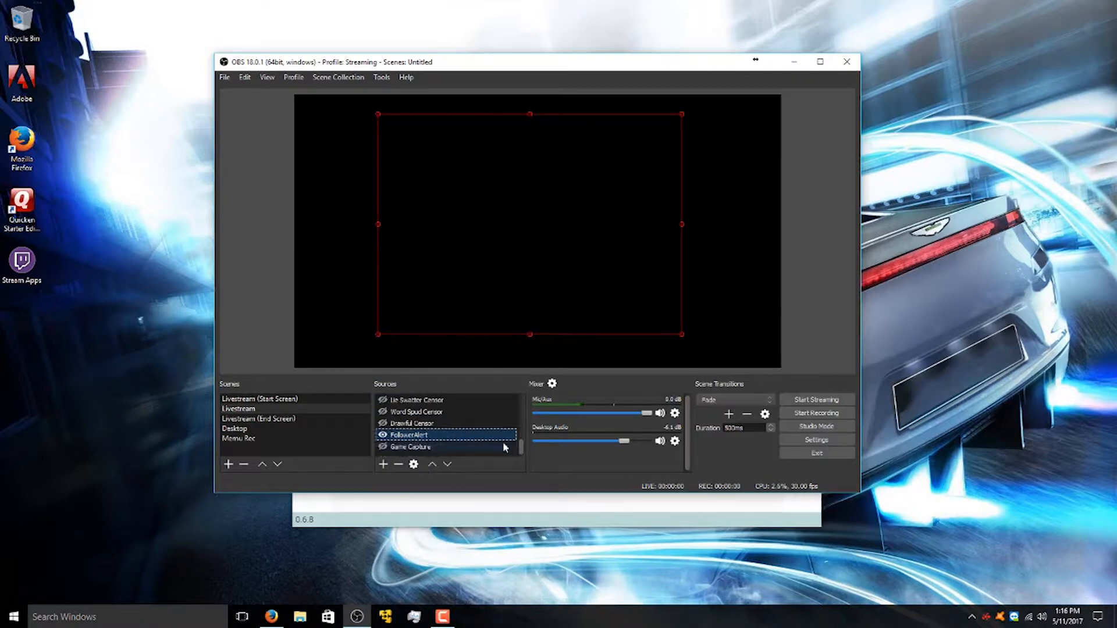
drag(521, 446, 520, 402)
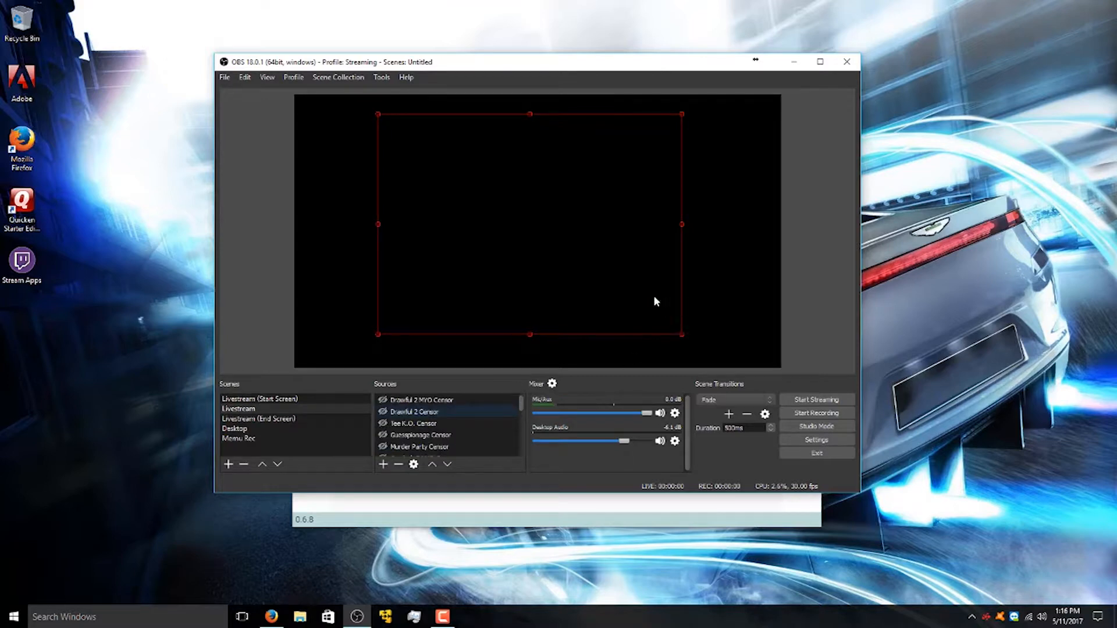
click(798, 258)
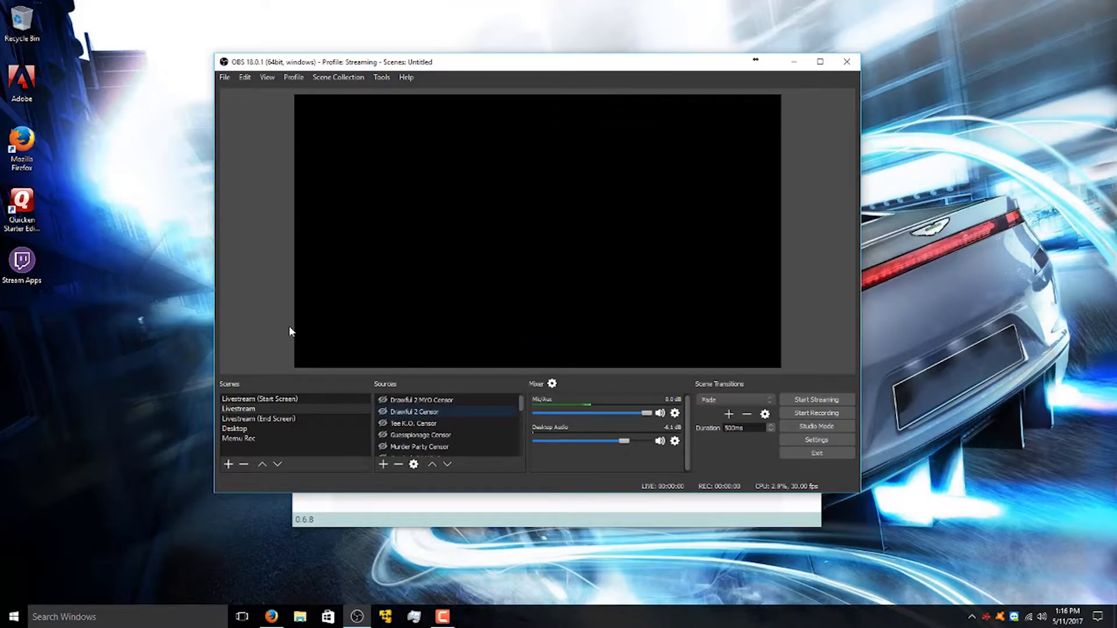
Switch to Firefox and show the Twitch Host alert's general settings in advanced mode.
click(271, 616)
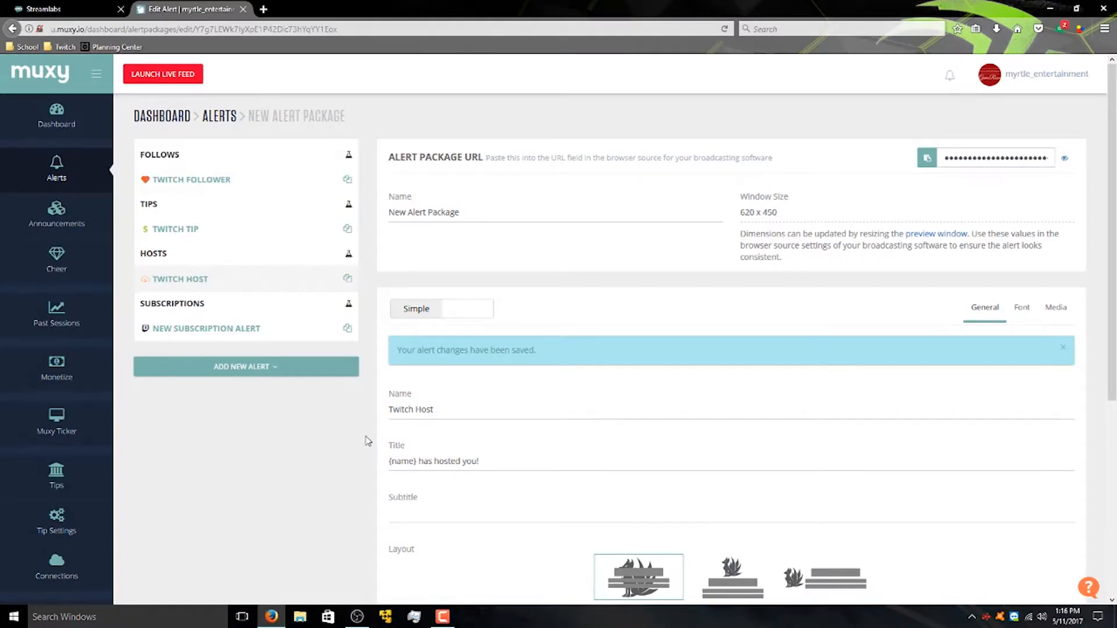
scroll(368, 440, down, 5)
scroll(579, 233, up, 5)
click(473, 311)
scroll(606, 319, down, 3)
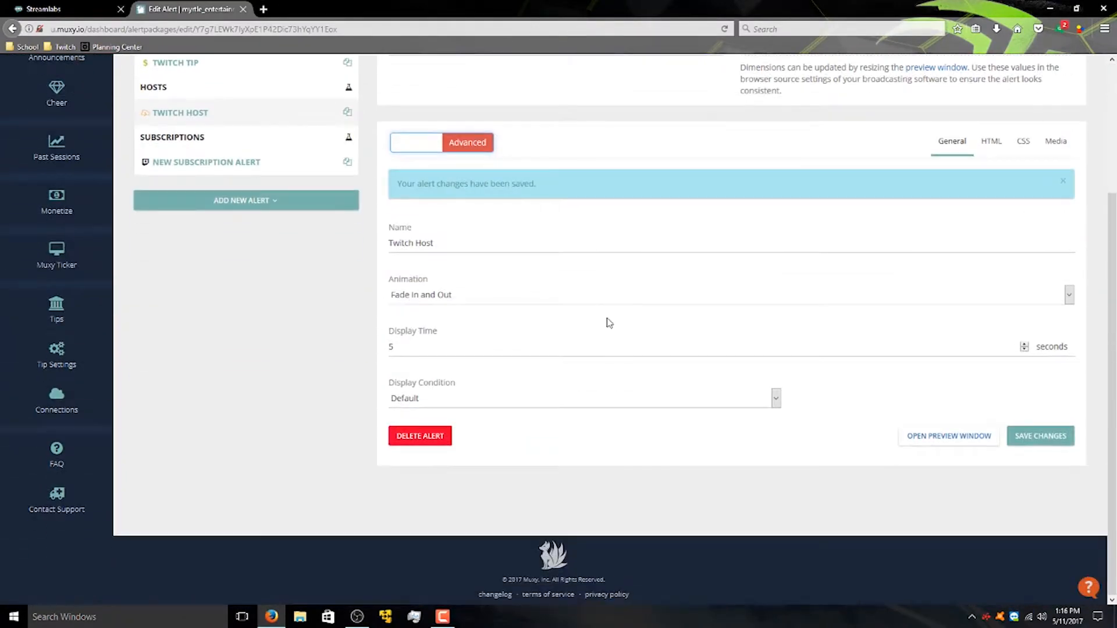
scroll(581, 302, up, 1)
scroll(581, 301, up, 1)
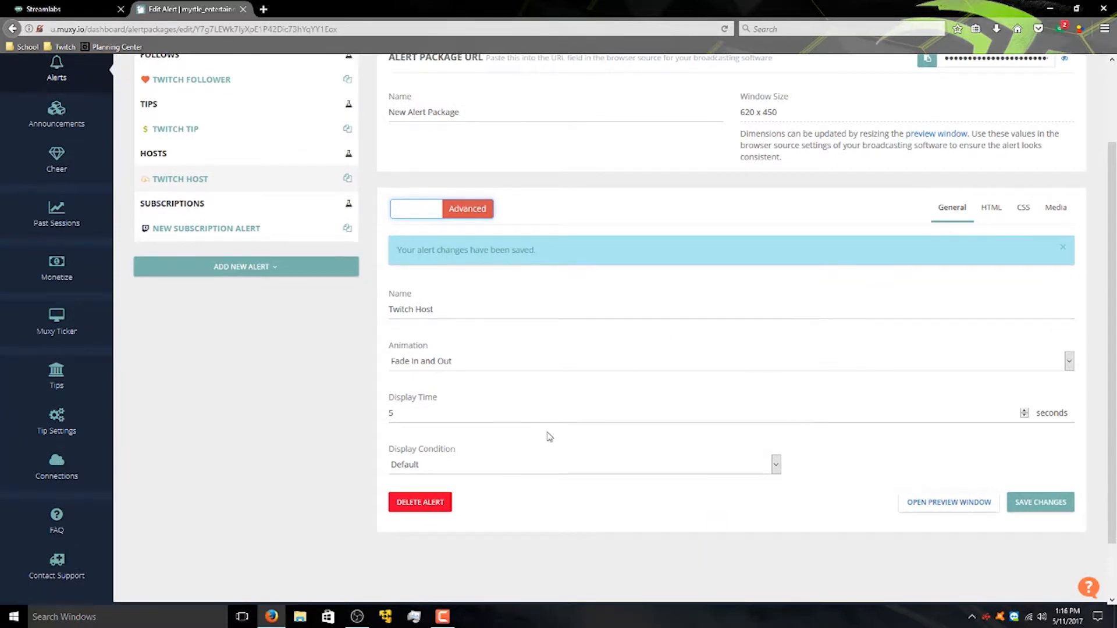
scroll(549, 437, up, 2)
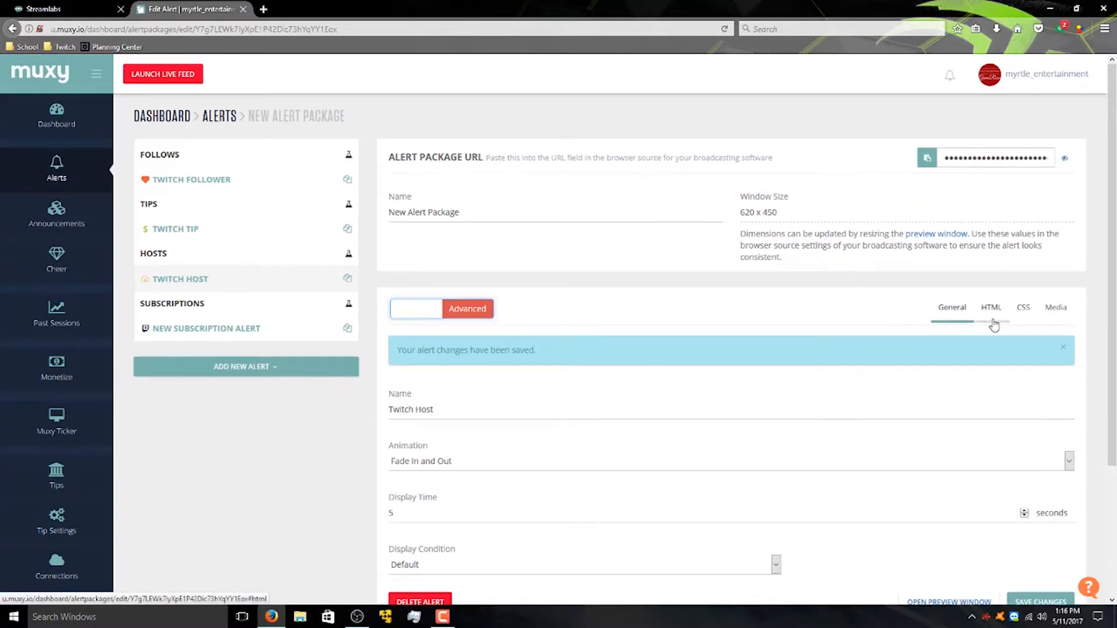
Examine the Twitch Host alert's HTML code, and return to its general settings in simple mode.
click(994, 326)
scroll(780, 331, down, 4)
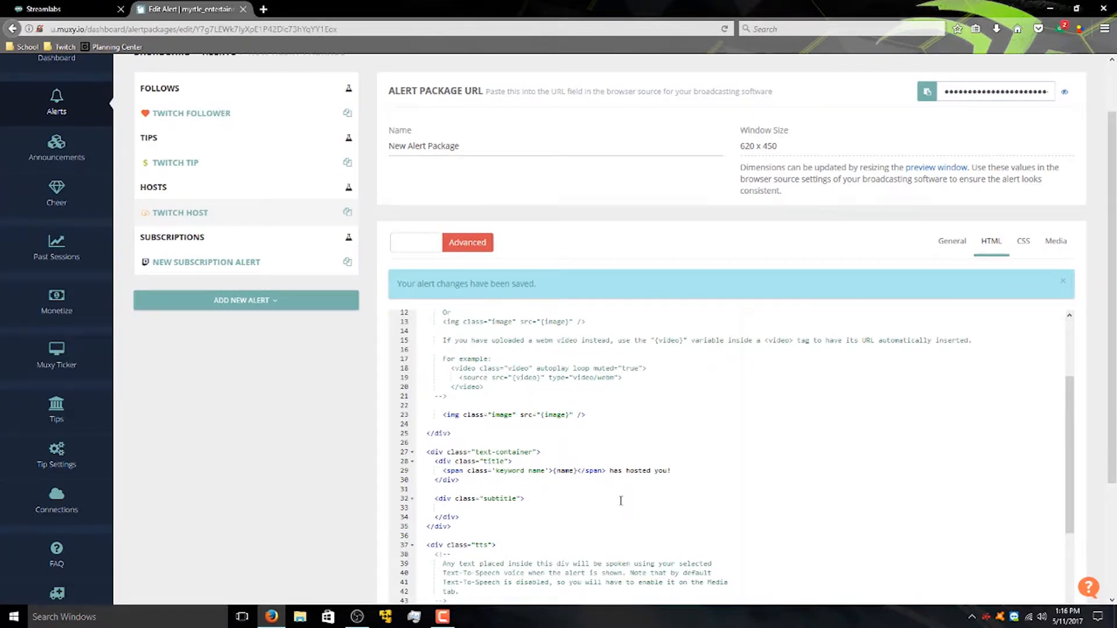
scroll(634, 509, down, 1)
scroll(730, 425, up, 3)
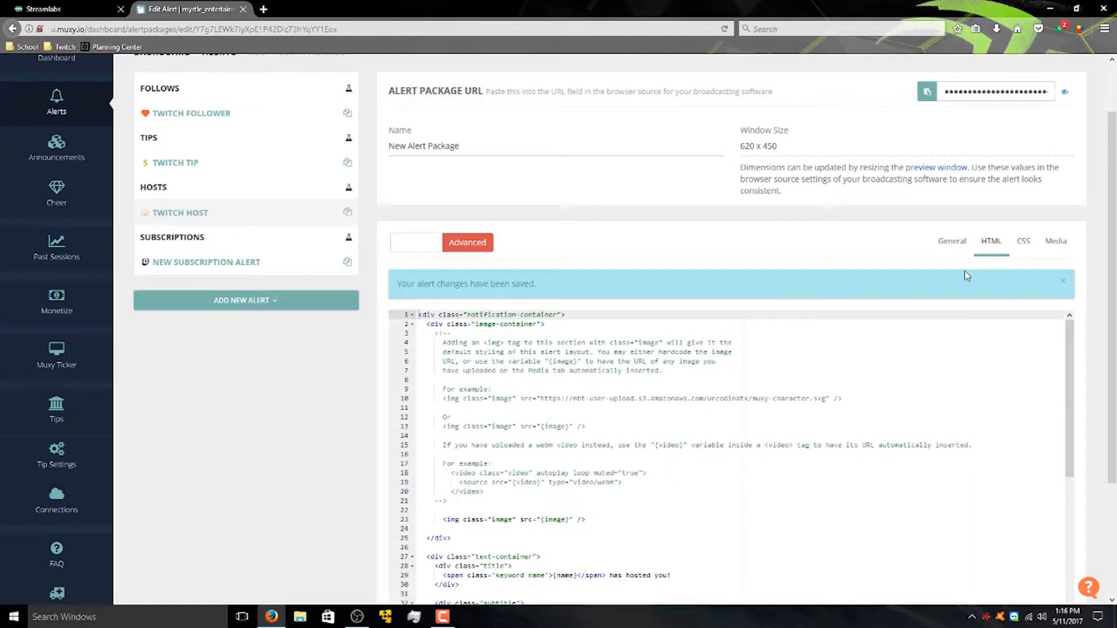
click(953, 245)
click(400, 249)
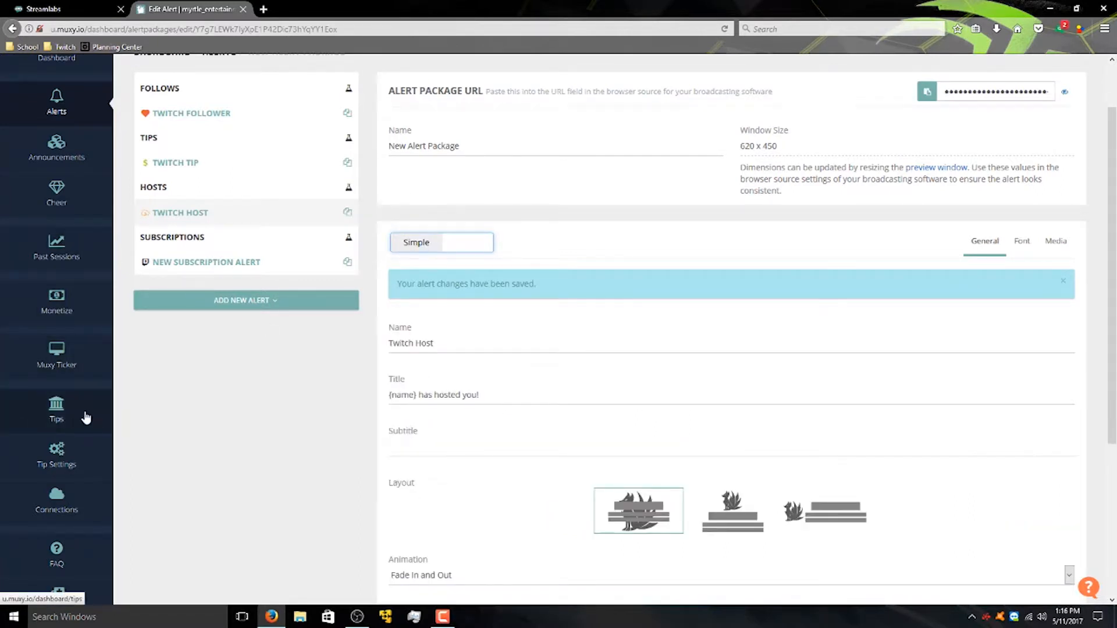
Look through the dashboard's navigation entries and the Streamlabs home page, and return to the alert package.
scroll(35, 425, up, 1)
scroll(76, 366, down, 4)
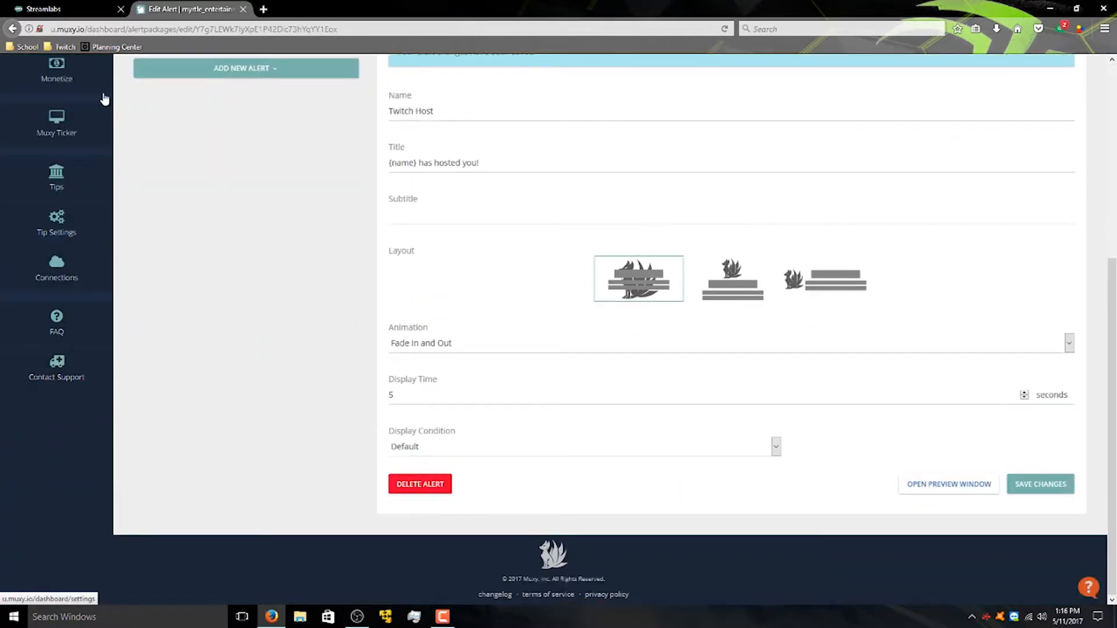
scroll(54, 279, up, 1)
scroll(52, 279, up, 4)
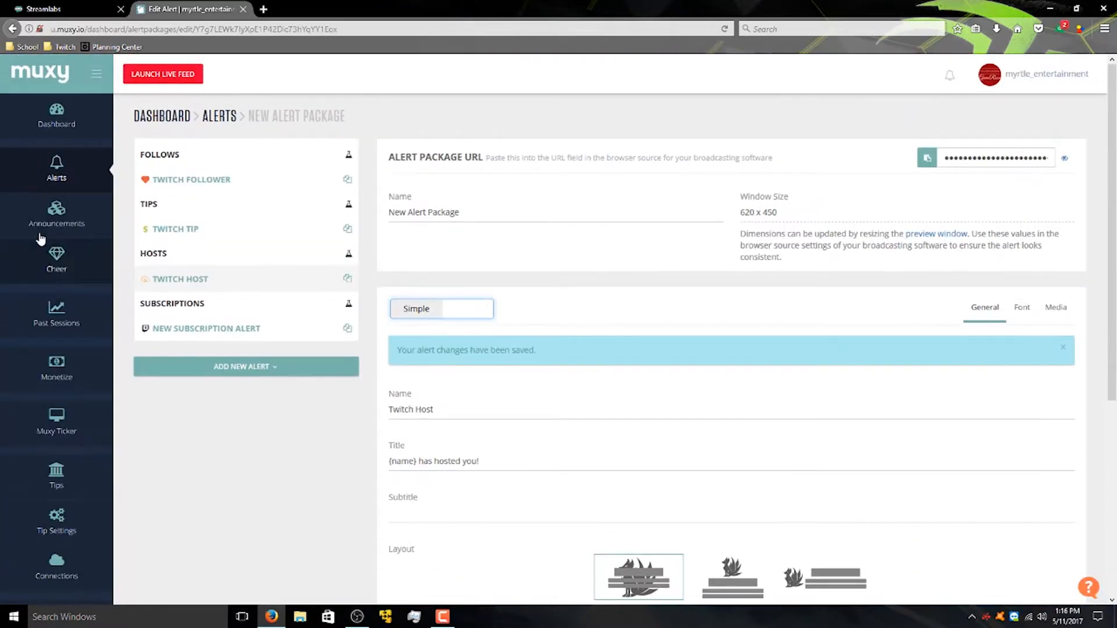
scroll(65, 192, down, 1)
scroll(70, 179, down, 1)
scroll(102, 160, up, 2)
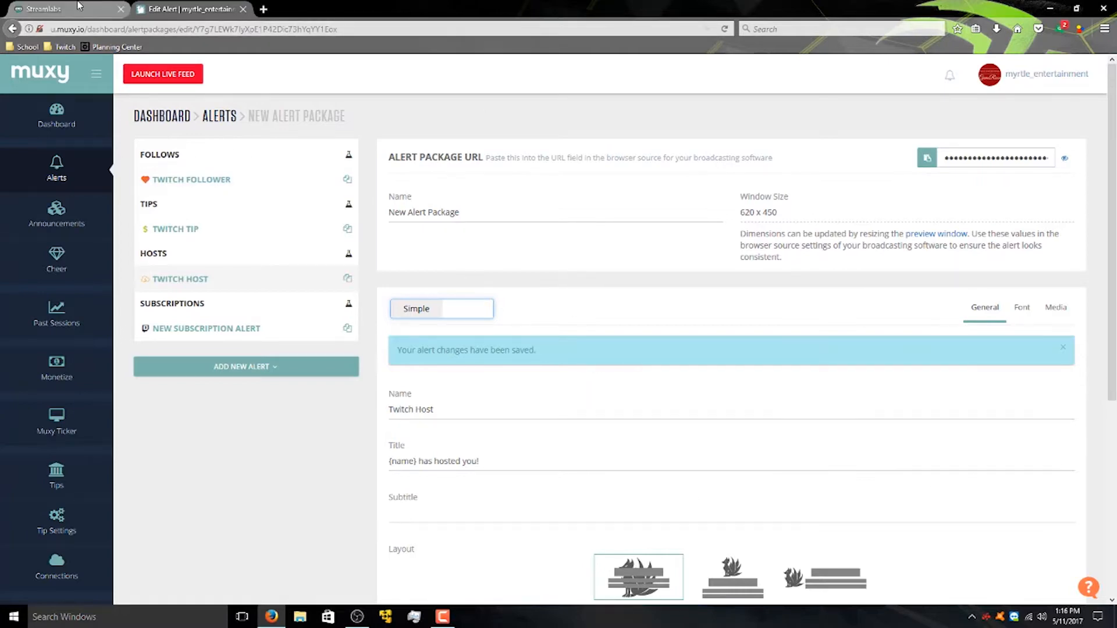
click(59, 9)
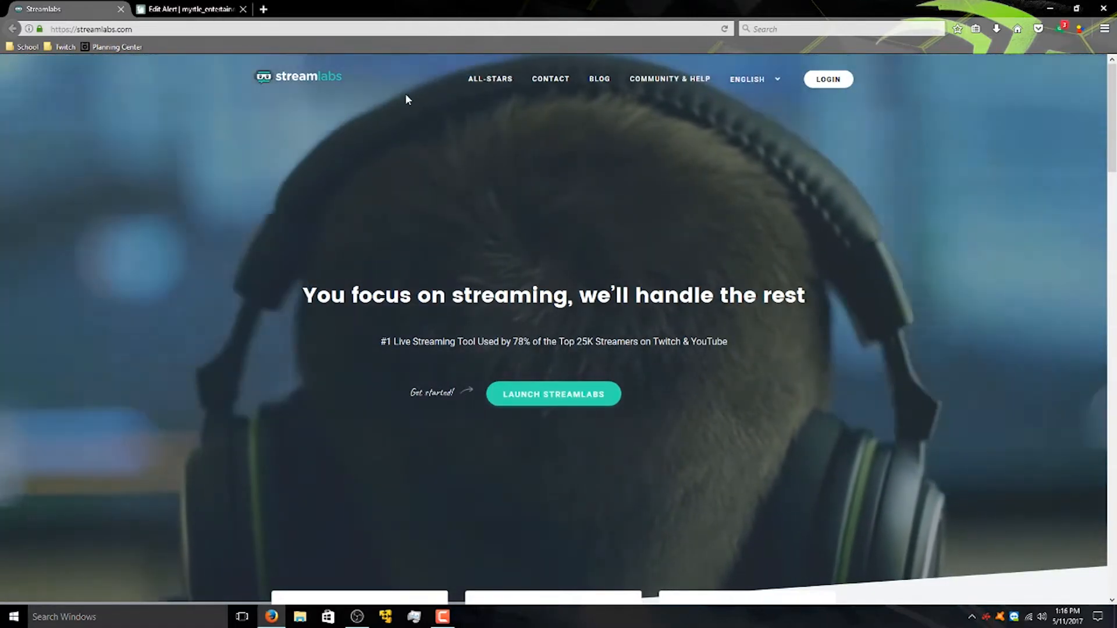
key(ctrl+Tab)
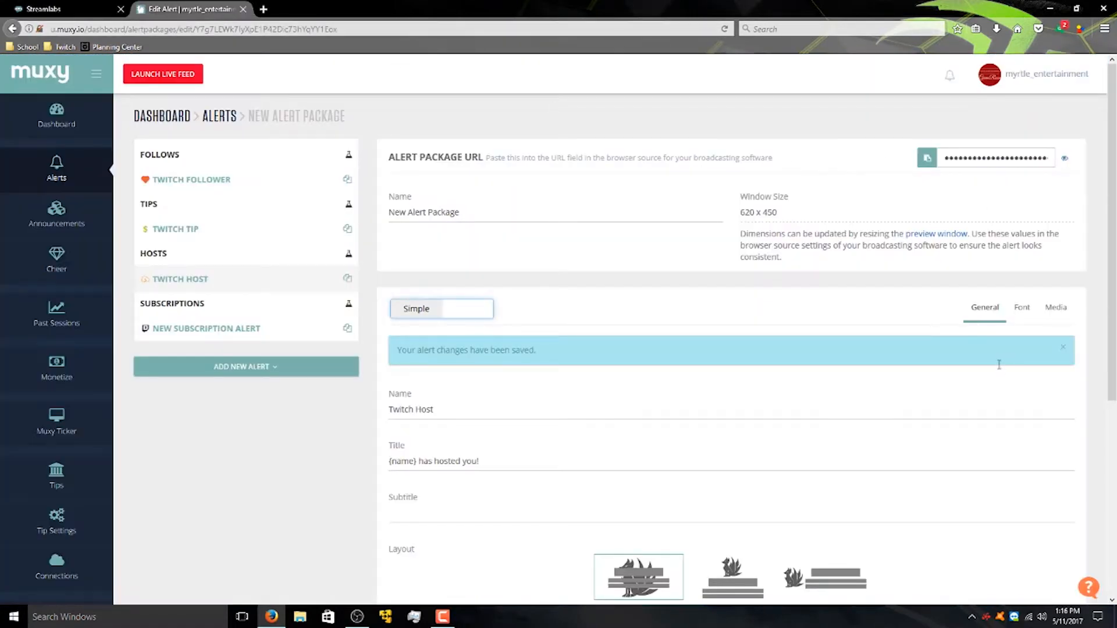
Save the Twitch Host alert's changes and close the alert package page.
scroll(999, 368, down, 5)
click(1024, 492)
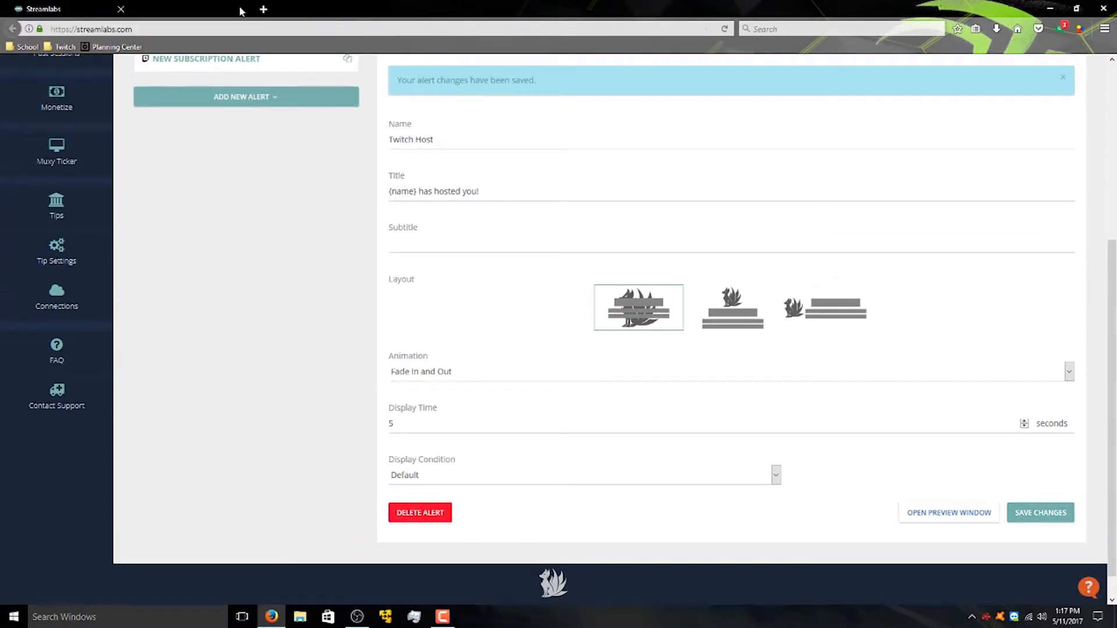
click(242, 10)
Log in to Streamlabs with the connected Twitch account and open the Alertbox widget.
click(578, 393)
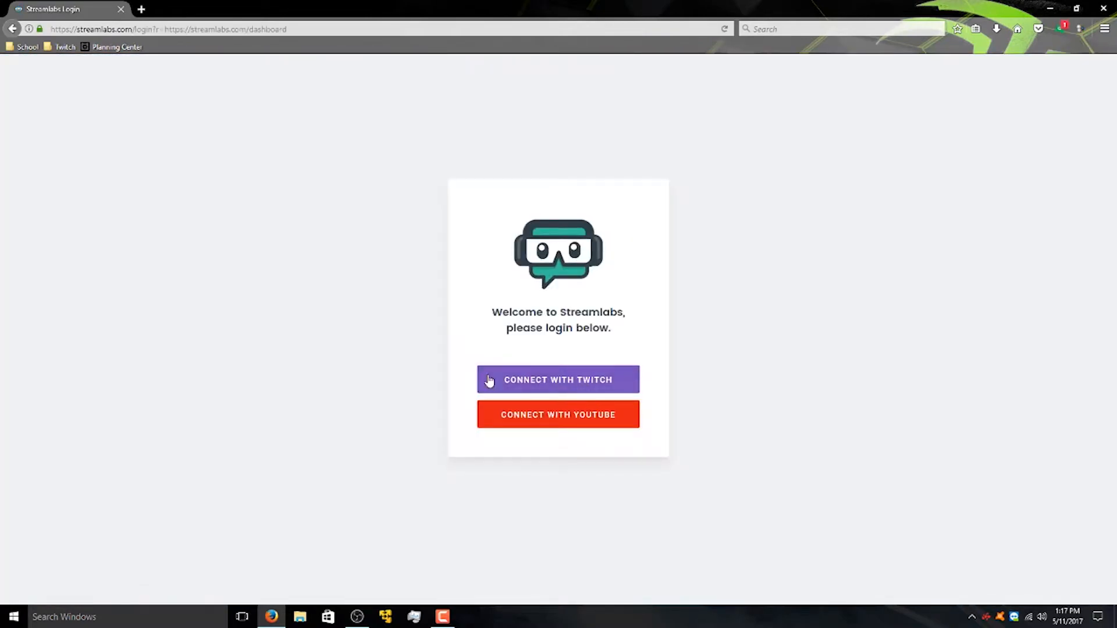
click(489, 381)
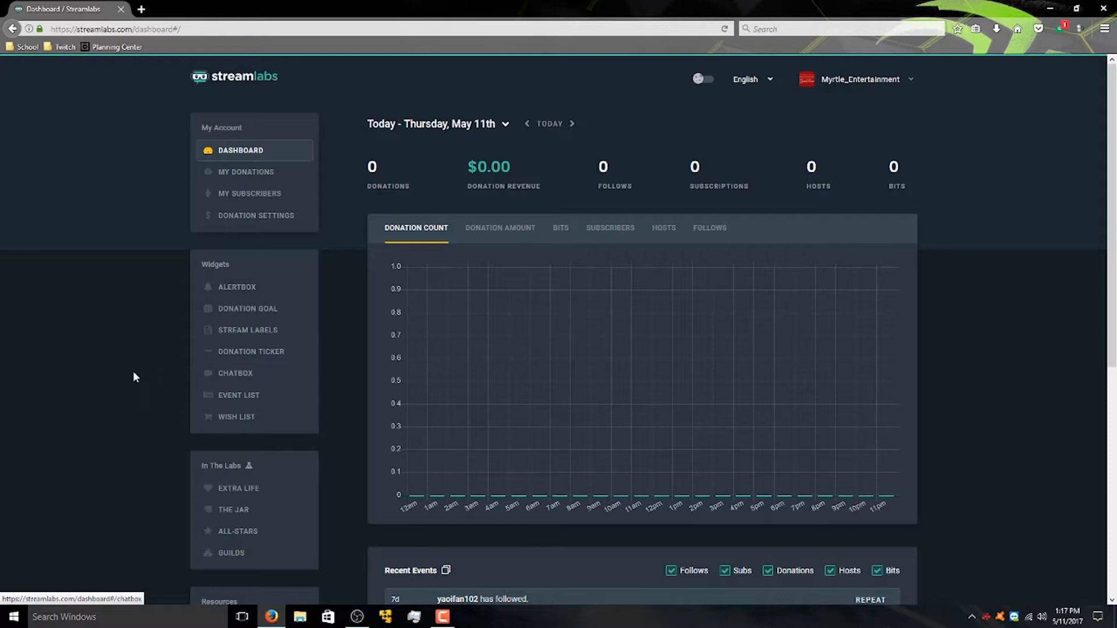
click(225, 290)
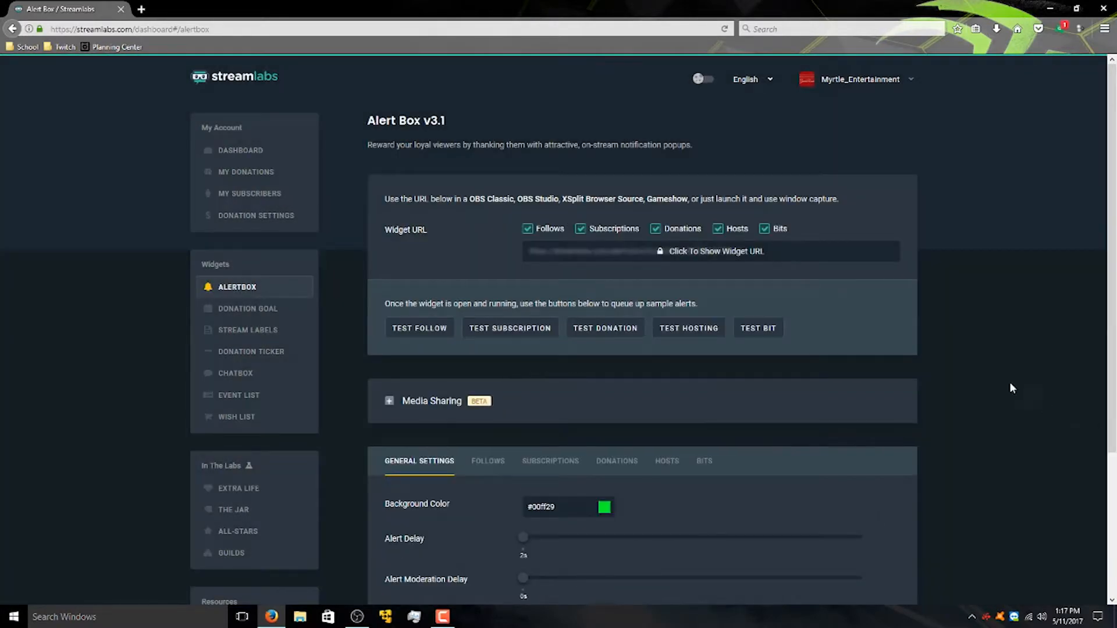
Examine the Alert Box's widget URL, test alert and general settings sections.
scroll(1032, 398, down, 3)
scroll(1034, 393, up, 3)
scroll(542, 283, down, 3)
scroll(523, 315, up, 2)
scroll(521, 315, up, 1)
scroll(499, 274, down, 2)
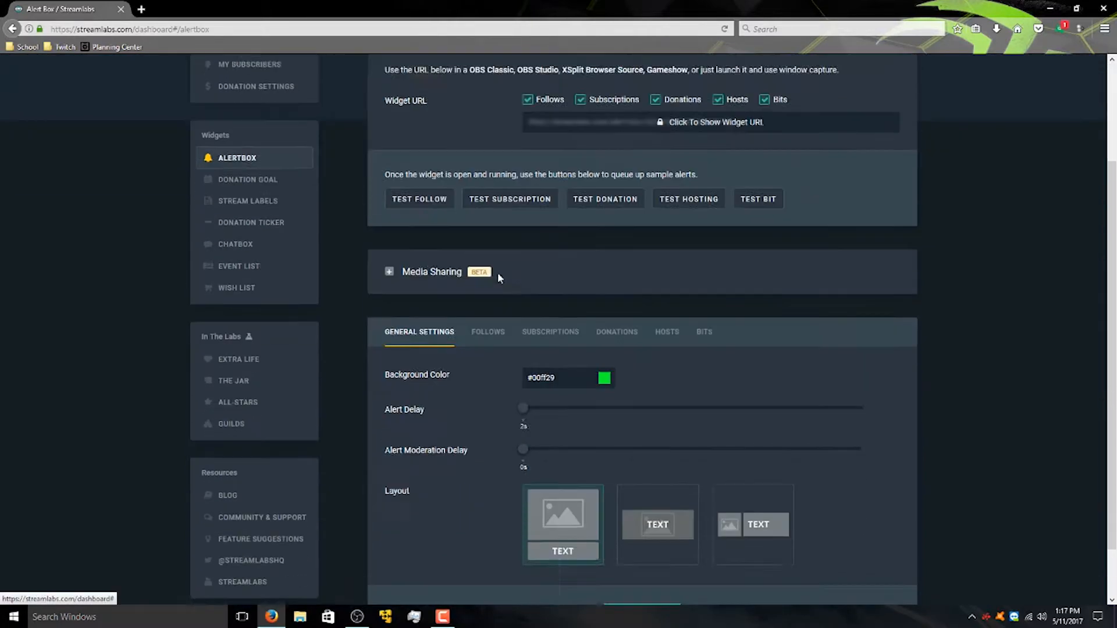
Show the follow alert settings and examine the layout, animation, sound and duration options.
click(488, 272)
scroll(756, 303, down, 3)
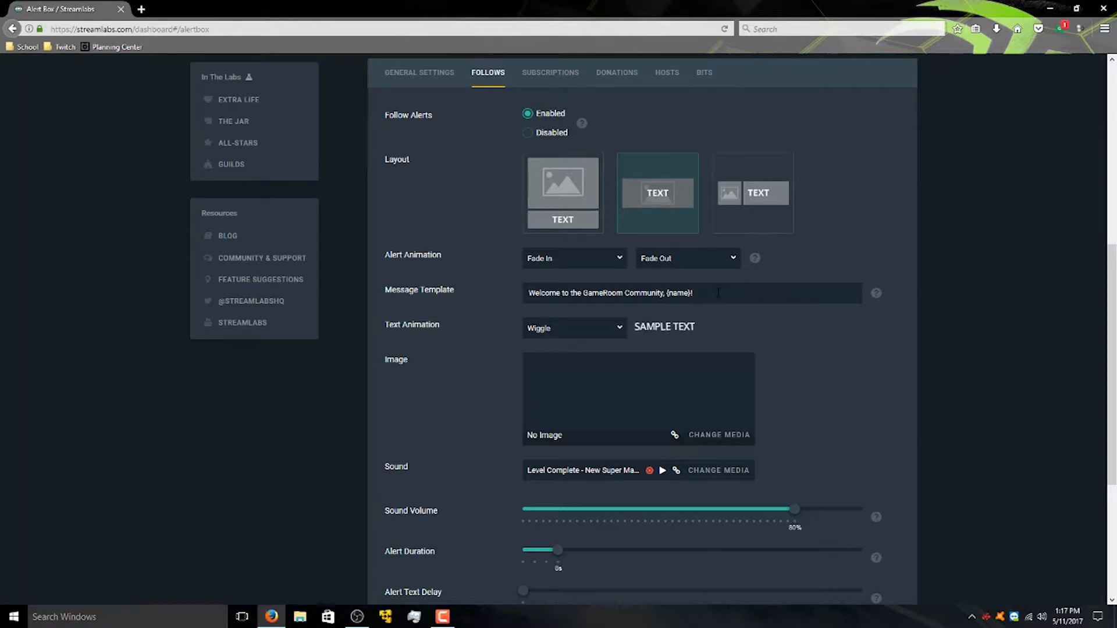
scroll(716, 295, up, 3)
scroll(711, 295, down, 3)
scroll(691, 364, down, 4)
scroll(474, 479, up, 5)
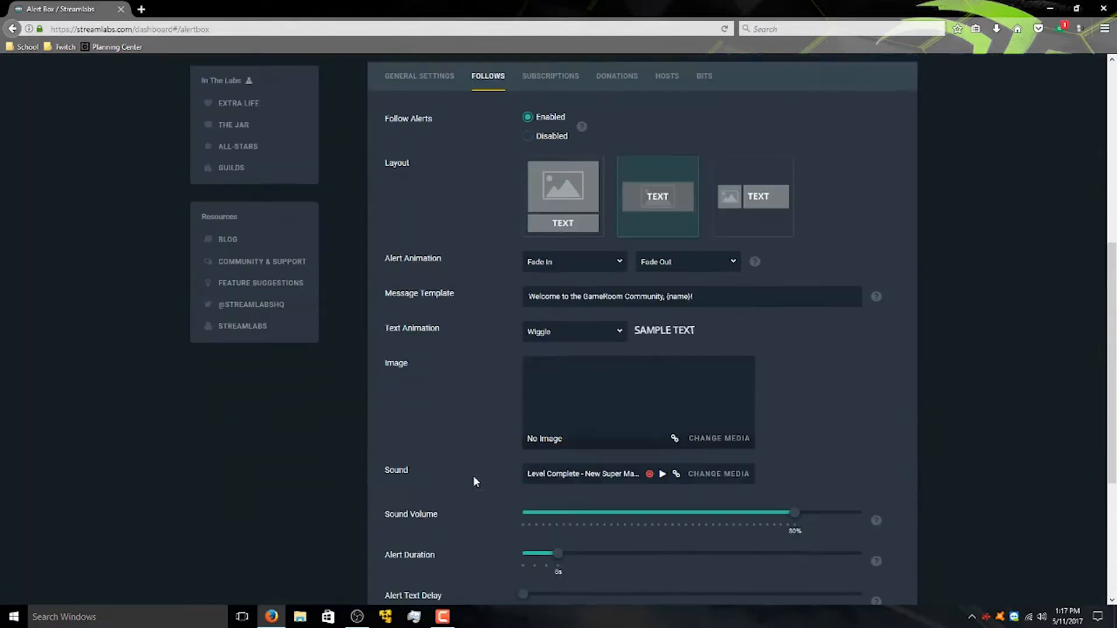
scroll(500, 320, down, 5)
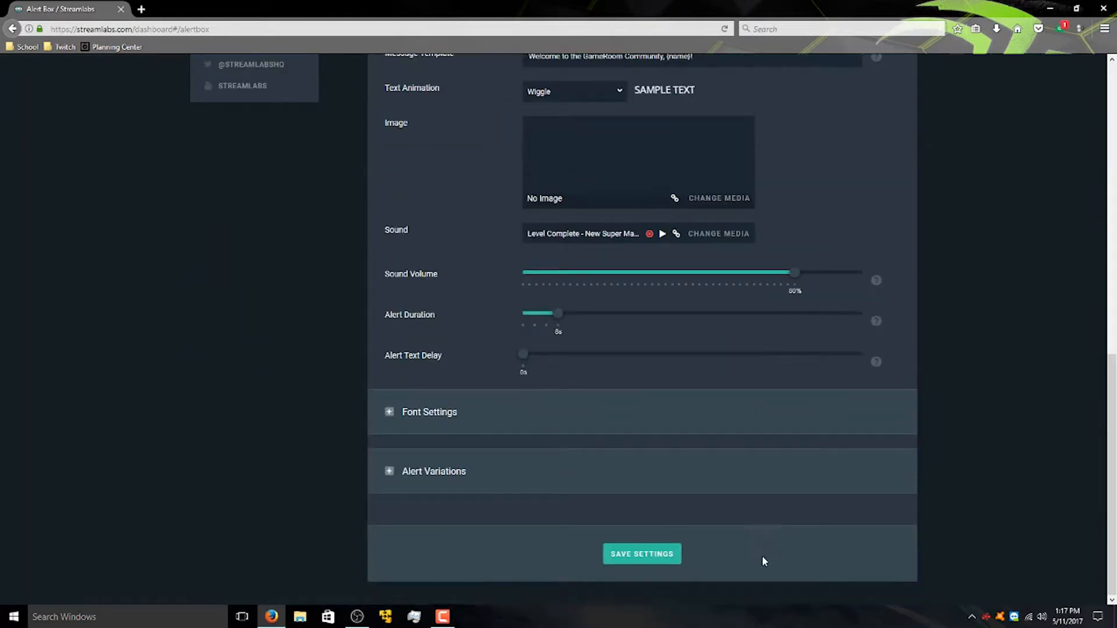
scroll(763, 561, up, 6)
scroll(684, 353, down, 2)
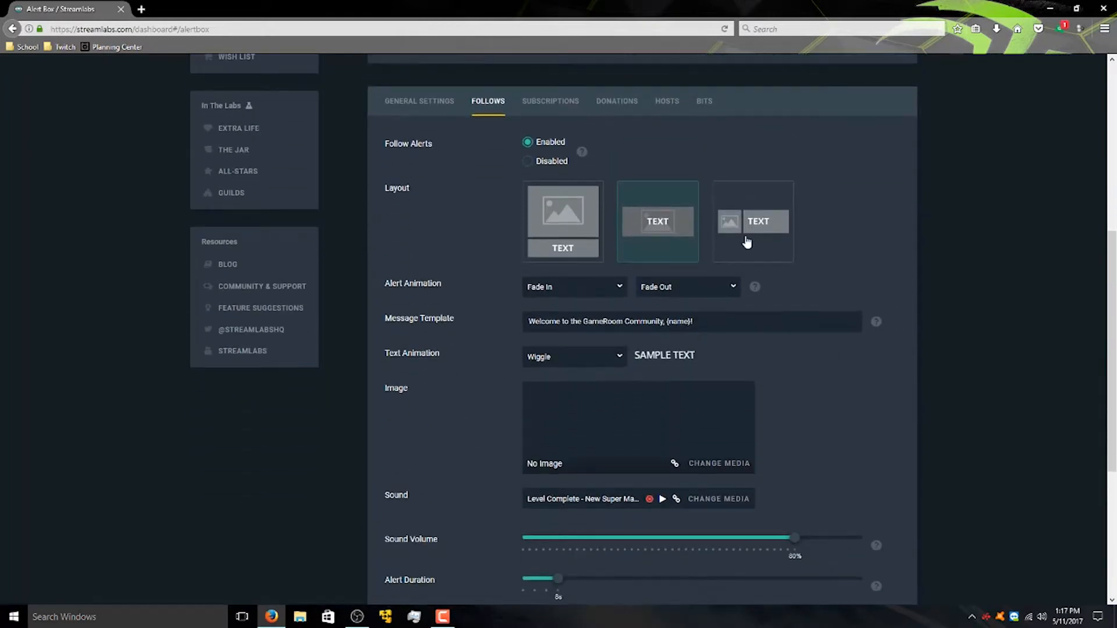
scroll(753, 484, up, 5)
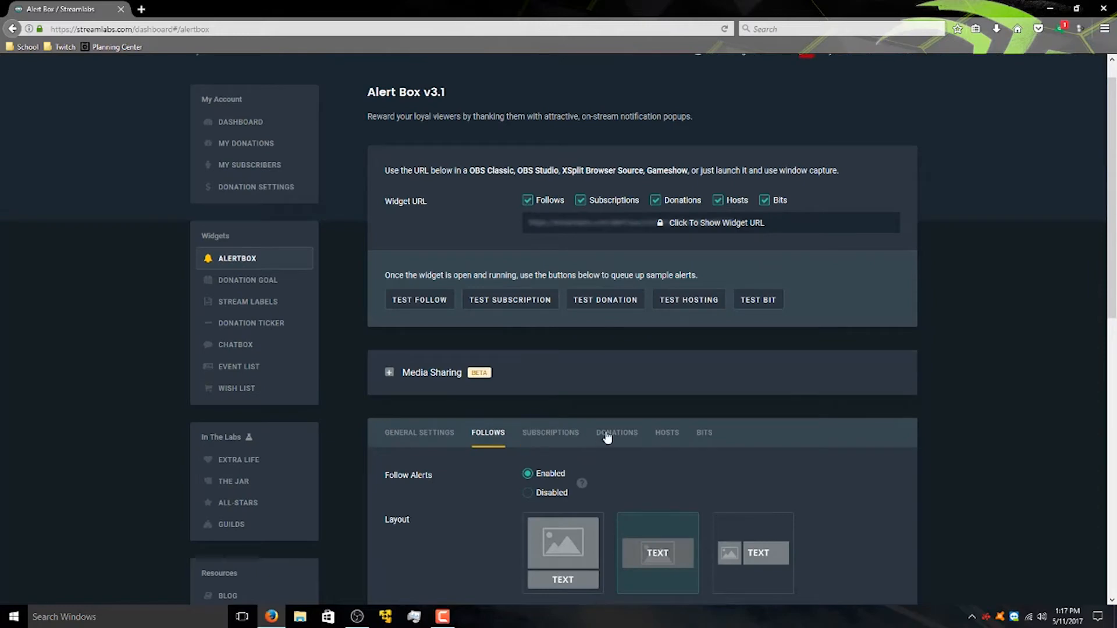
Examine the follow alert's message template and media options, and expand its font settings.
scroll(715, 428, down, 4)
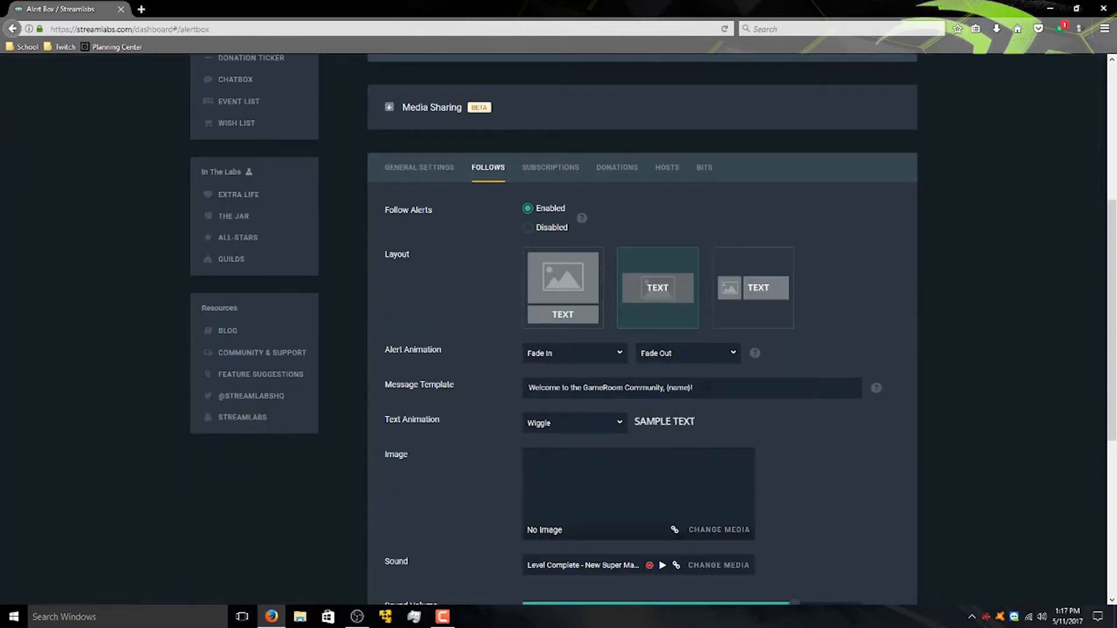
triple_click(615, 388)
click(635, 420)
scroll(594, 313, down, 2)
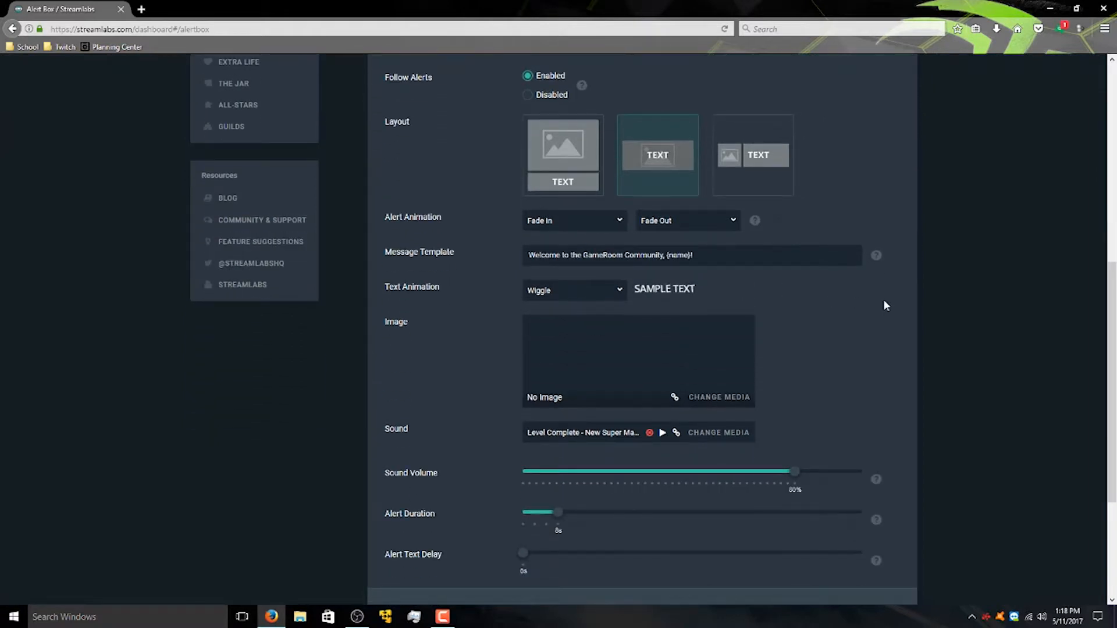
scroll(883, 302, down, 3)
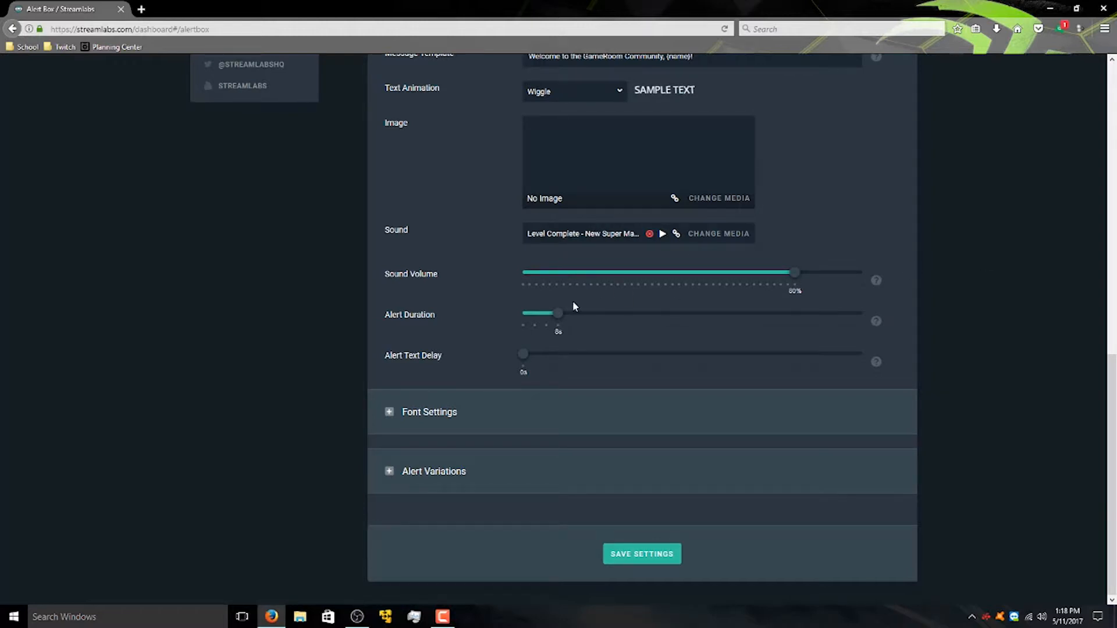
click(436, 409)
scroll(742, 369, down, 2)
scroll(743, 432, down, 1)
scroll(621, 499, up, 6)
scroll(622, 499, up, 6)
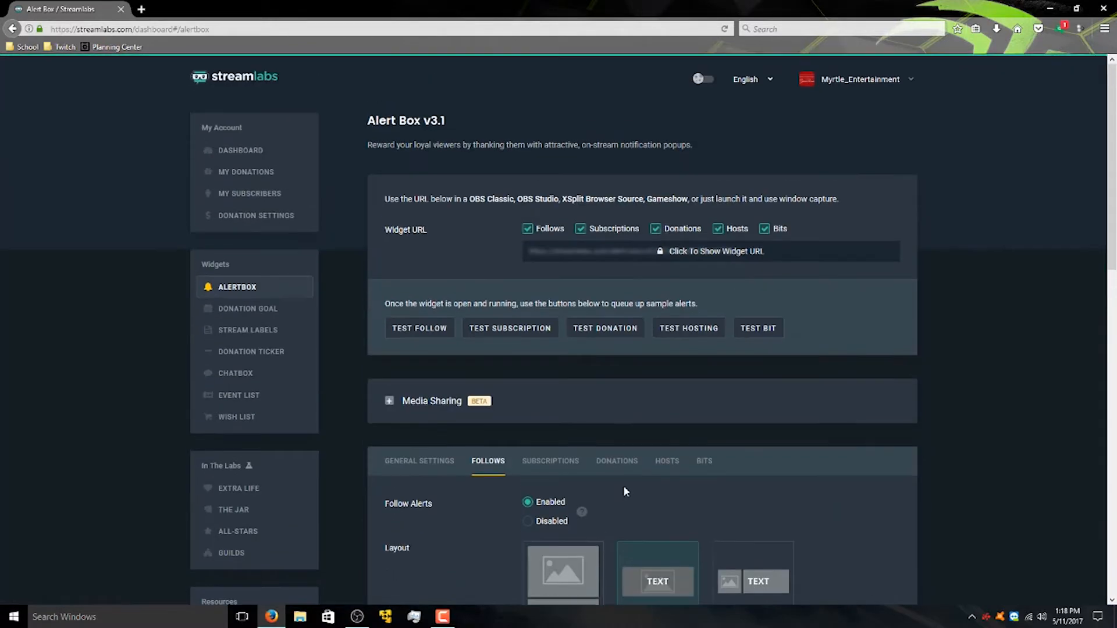
Reveal the Alert Box's hidden widget URL and copy it in full.
click(726, 258)
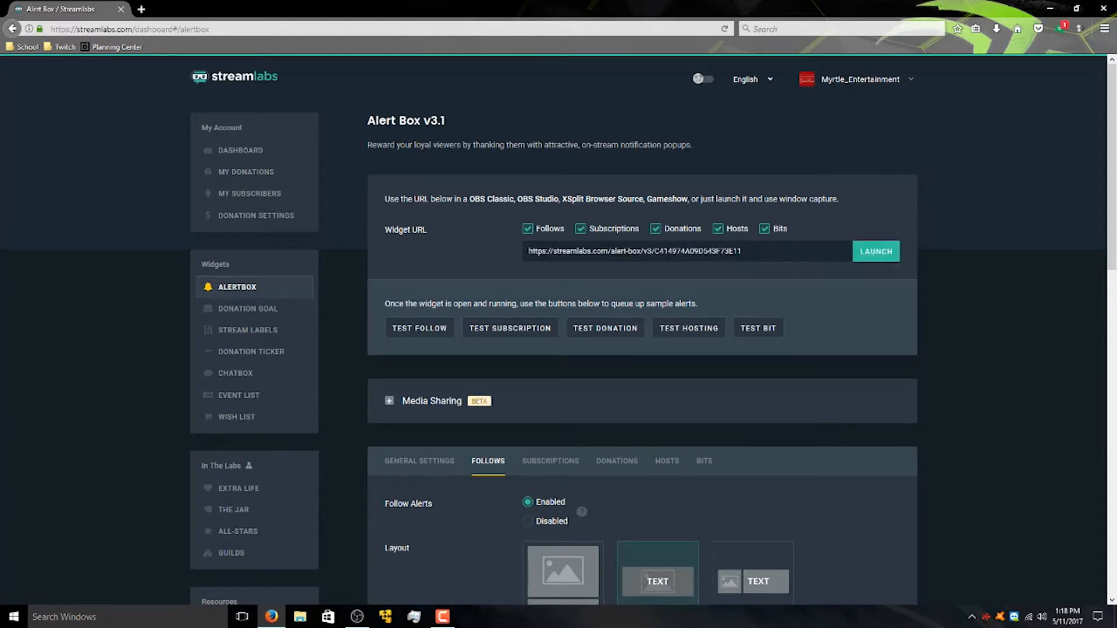
drag(744, 251, 476, 262)
key(ctrl+c)
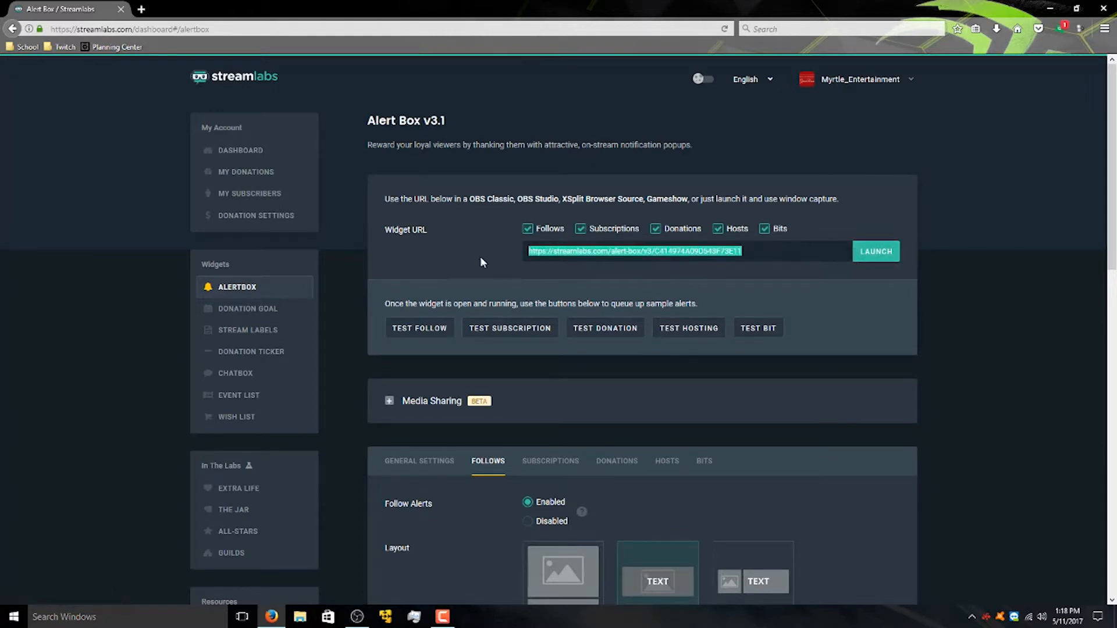
click(481, 262)
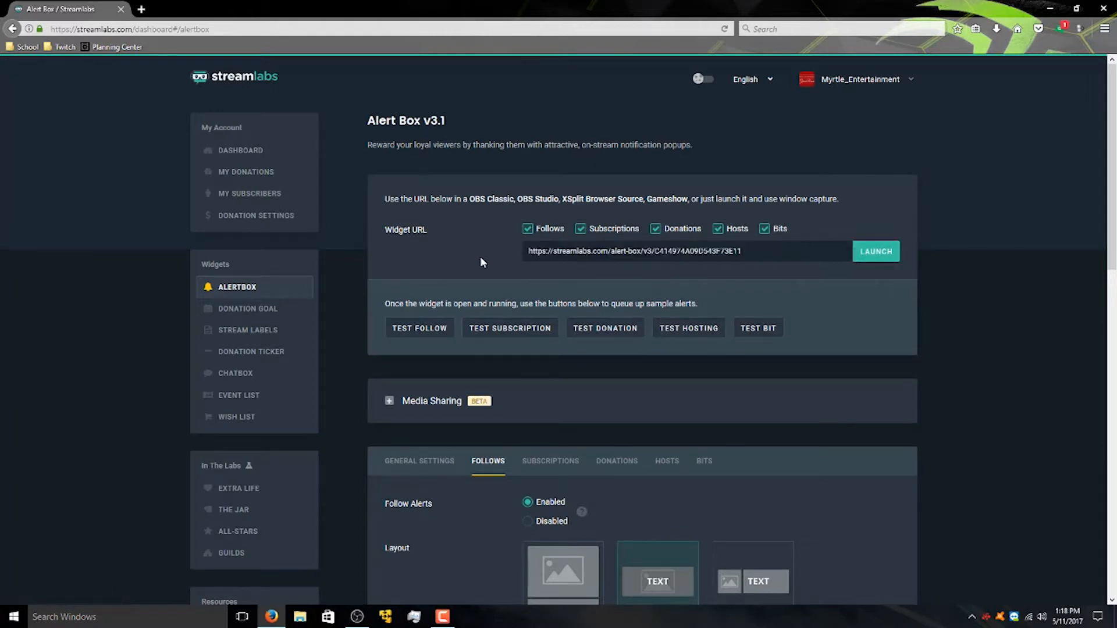
Switch to OBS Studio and replace the URL in the FollowerAlert source's properties with the copied Streamlabs widget URL.
click(357, 617)
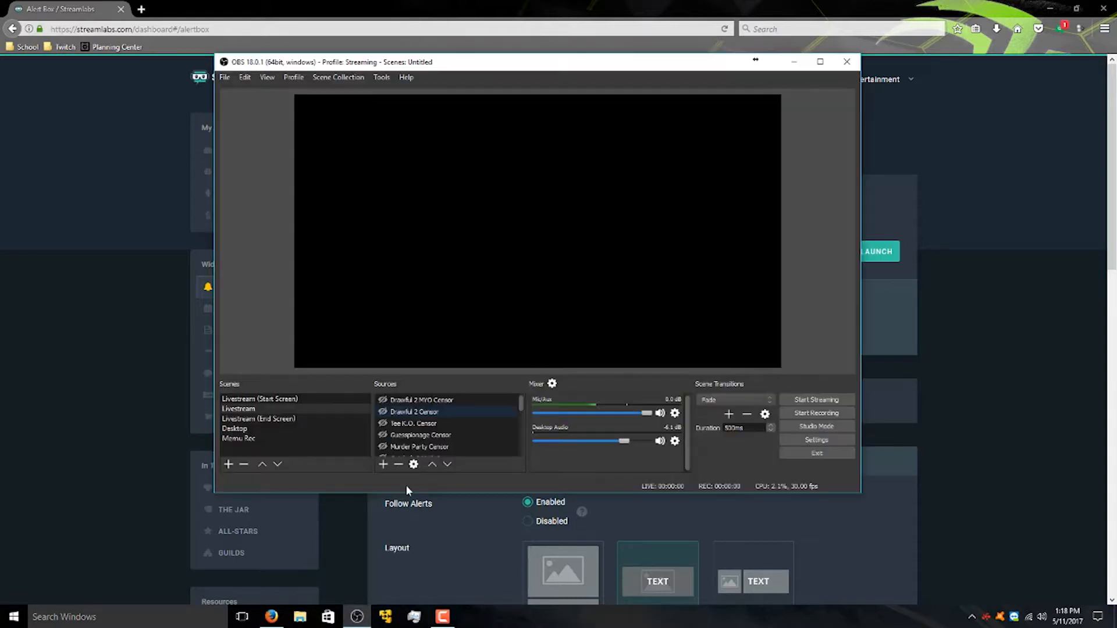
drag(522, 405, 514, 451)
right_click(479, 437)
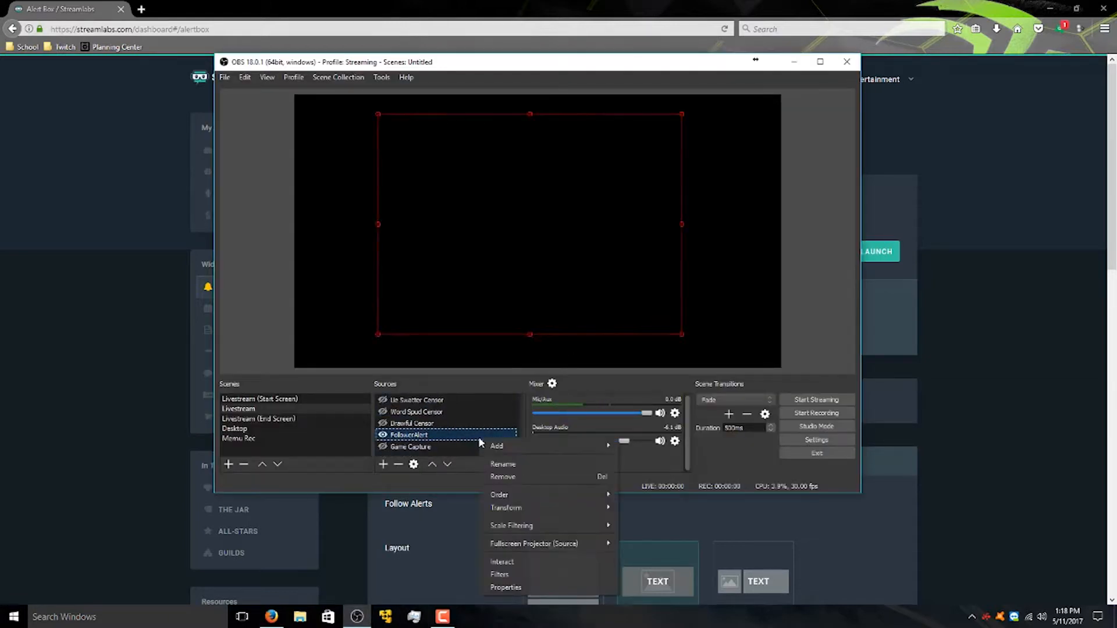
click(529, 587)
drag(611, 327, 363, 327)
key(ctrl+v)
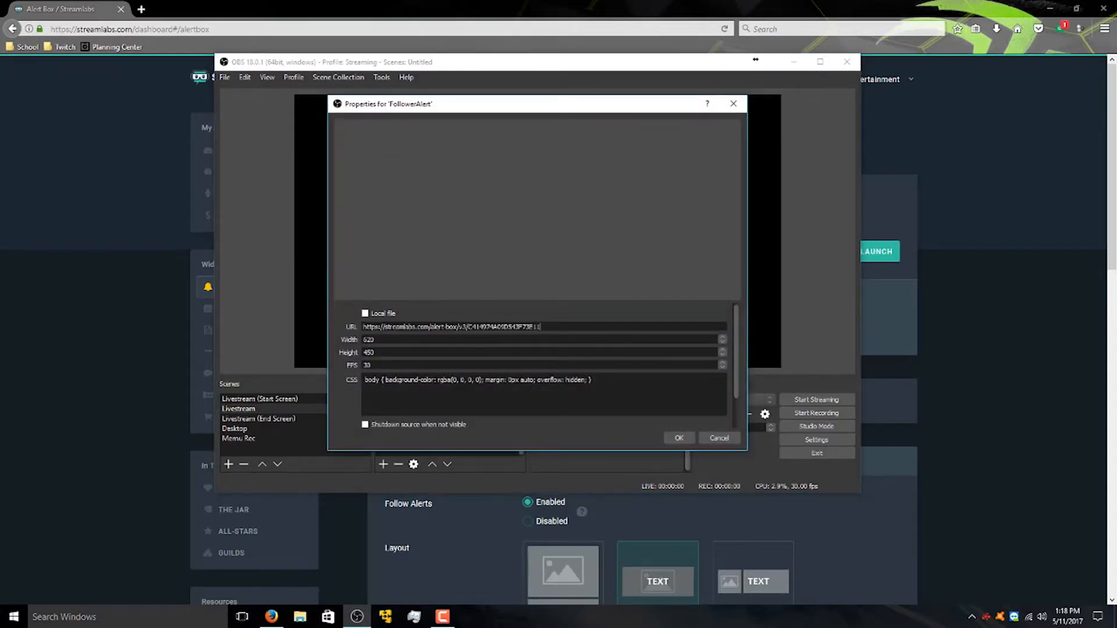
click(677, 438)
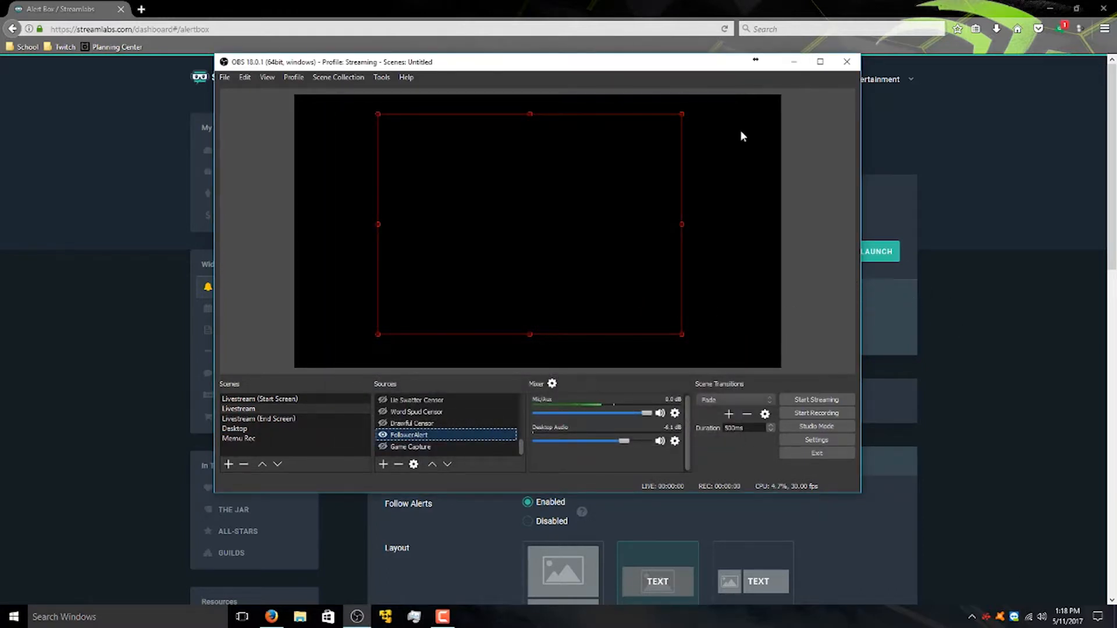
Move the OBS window aside, send a test follow alert from Streamlabs and watch the OBS preview for it.
drag(648, 66, 506, 57)
click(1055, 332)
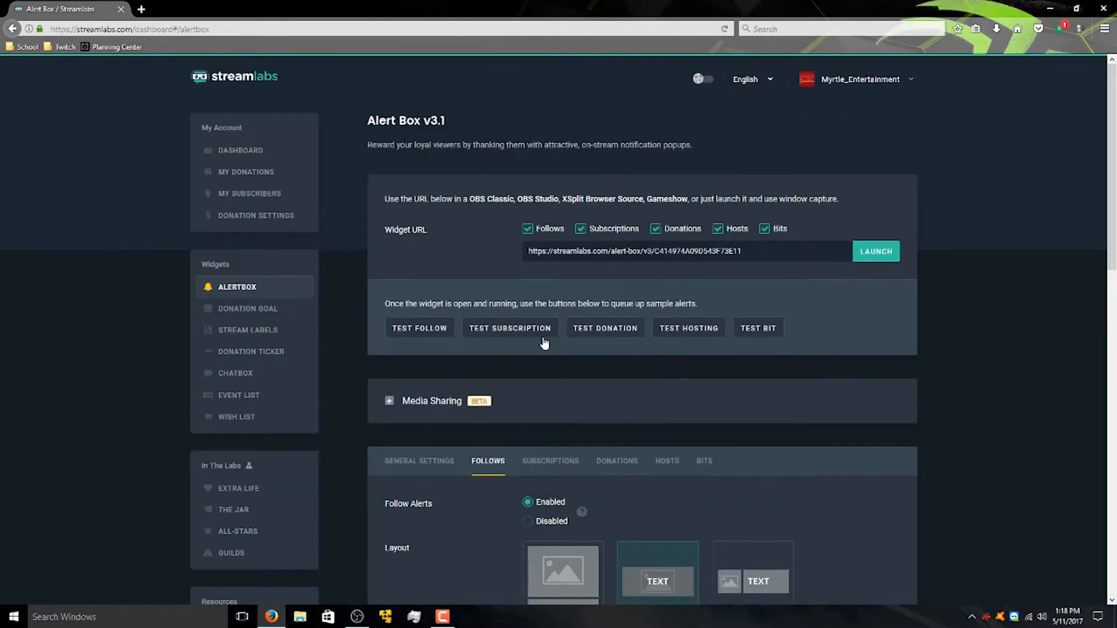
click(400, 329)
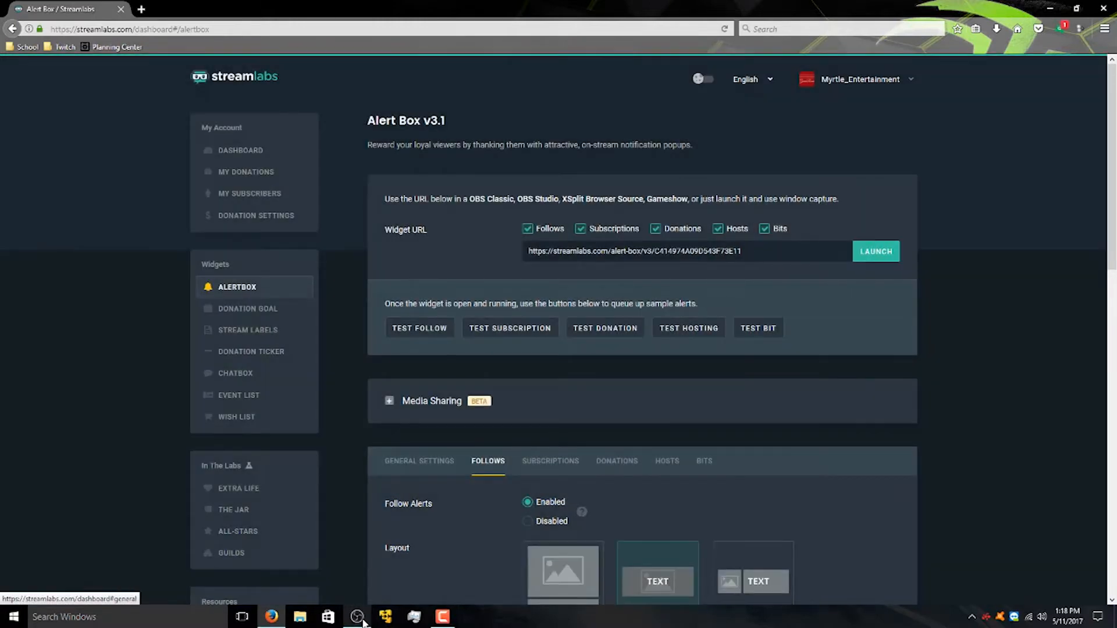
click(357, 616)
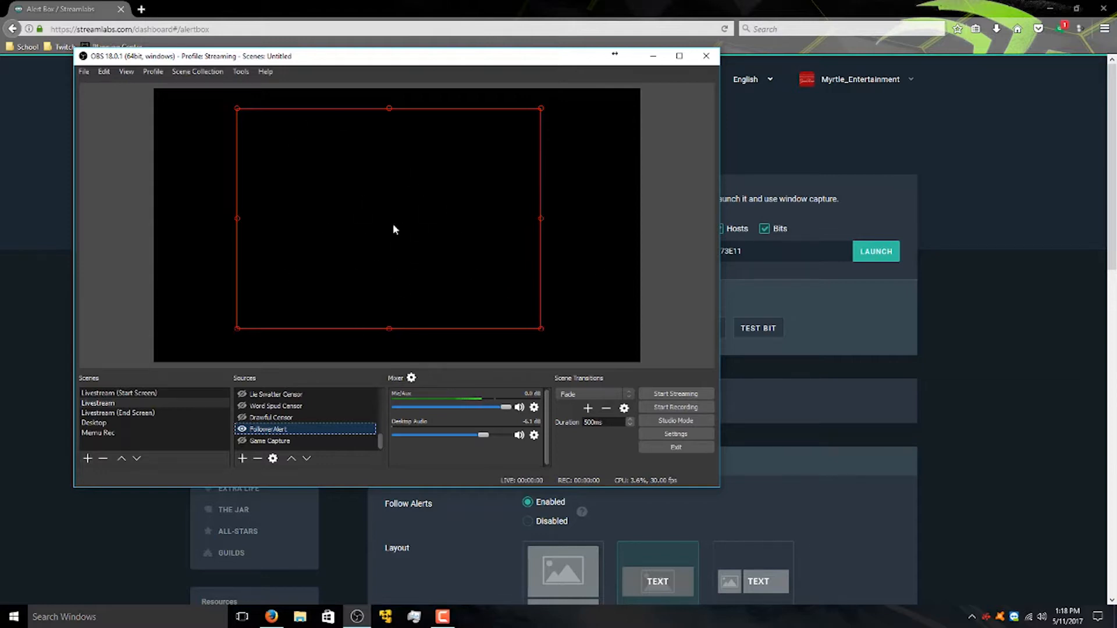
click(604, 221)
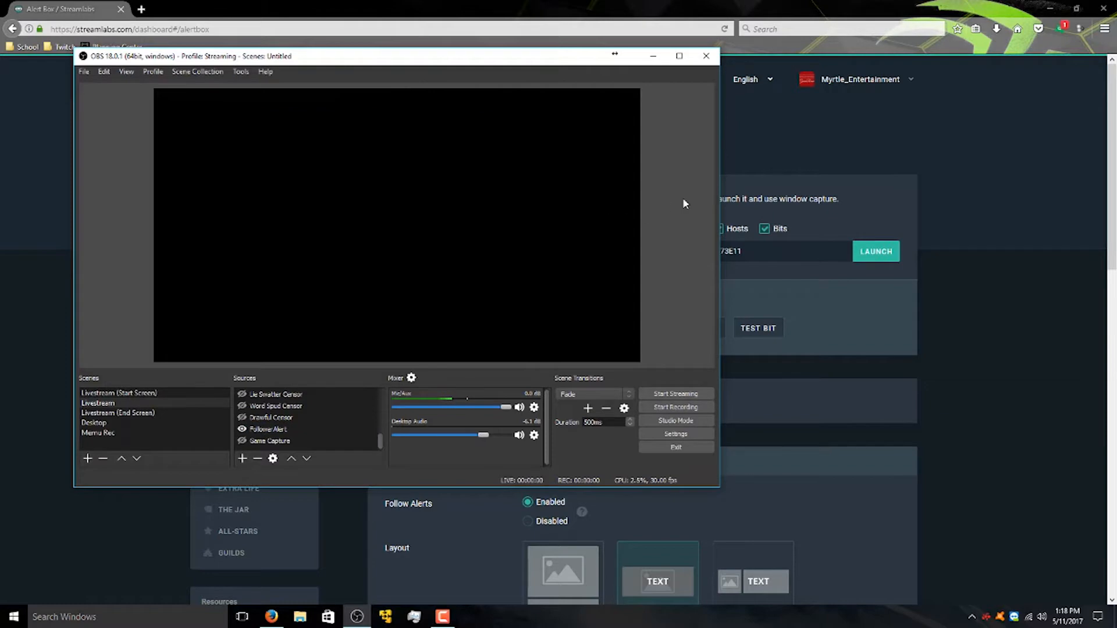
Switch to Firefox and save the Alert Box settings.
click(958, 347)
scroll(677, 454, down, 15)
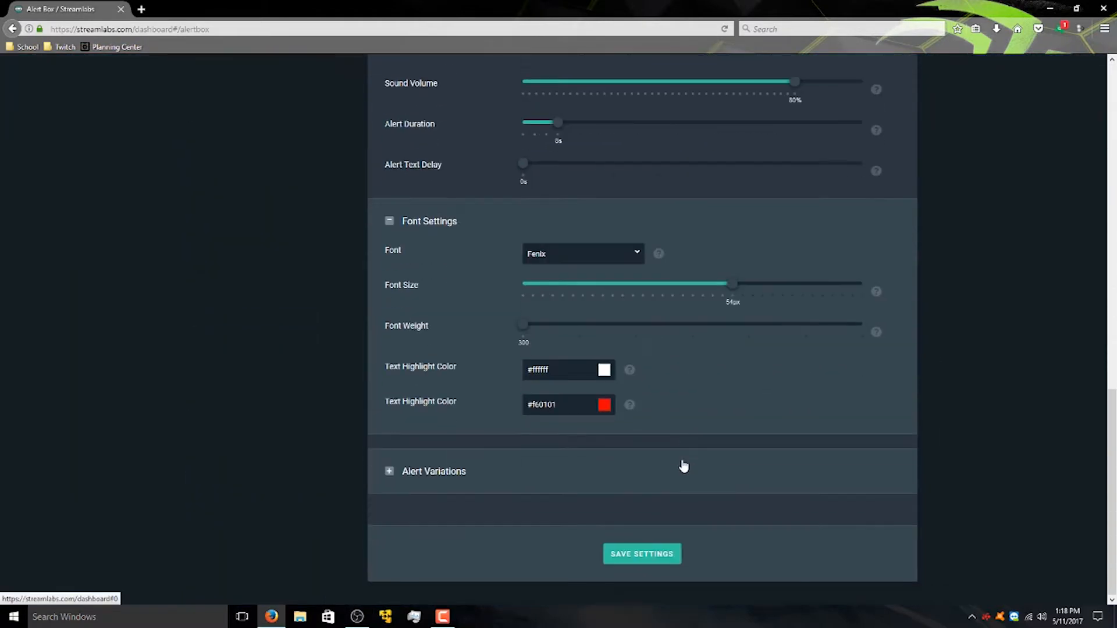
click(642, 554)
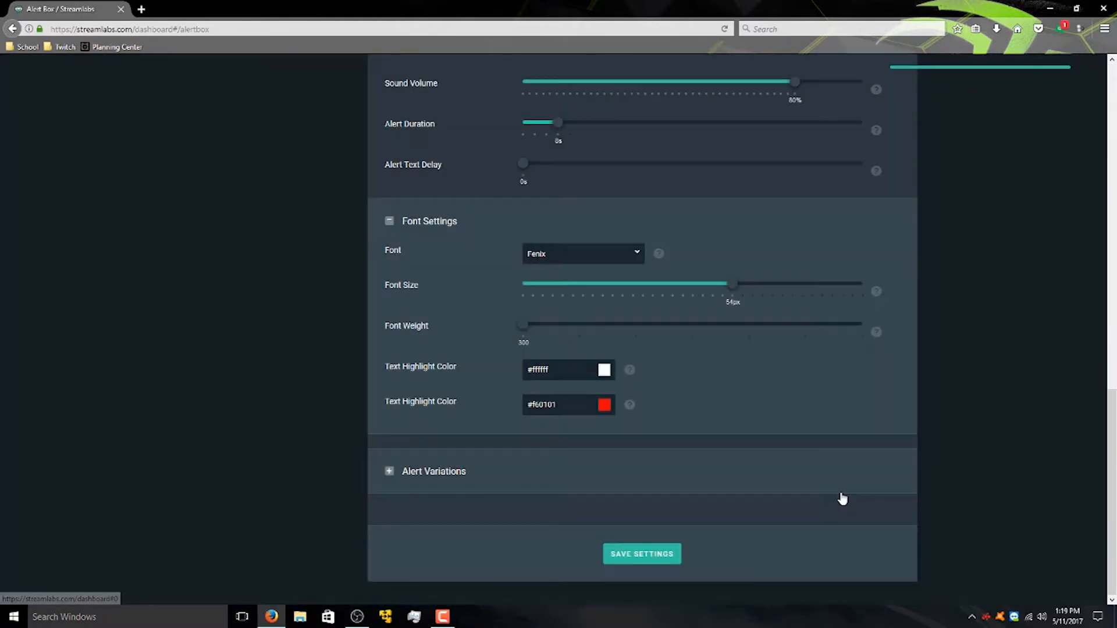
scroll(836, 491, up, 6)
scroll(836, 491, up, 8)
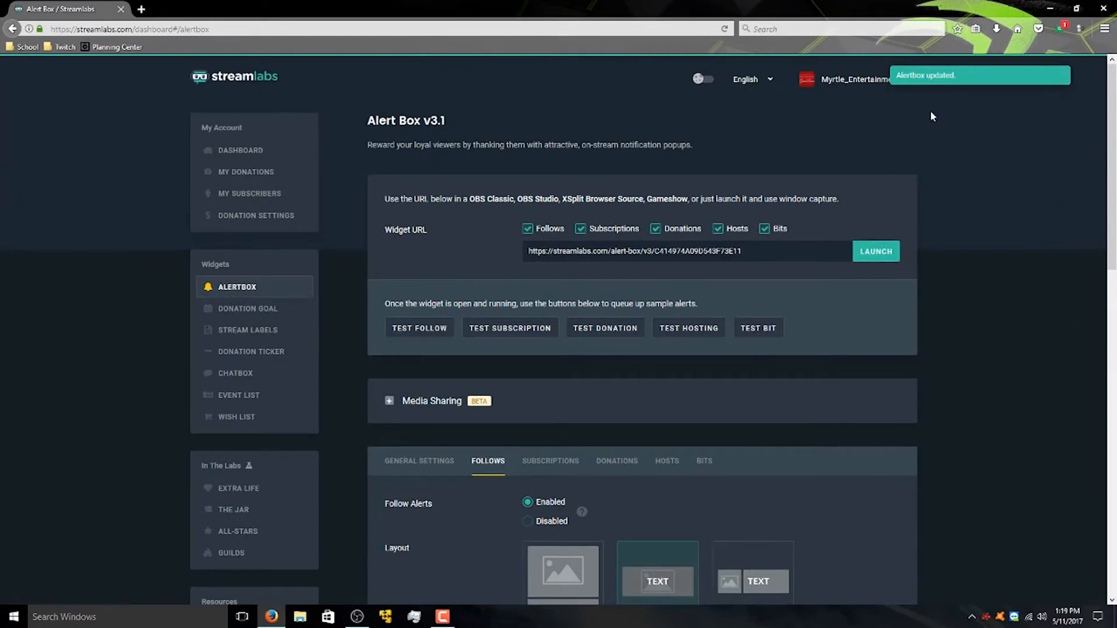
Open the Chatbox widget and examine its preview, badges, emotes, colours and muted chatters settings.
click(245, 377)
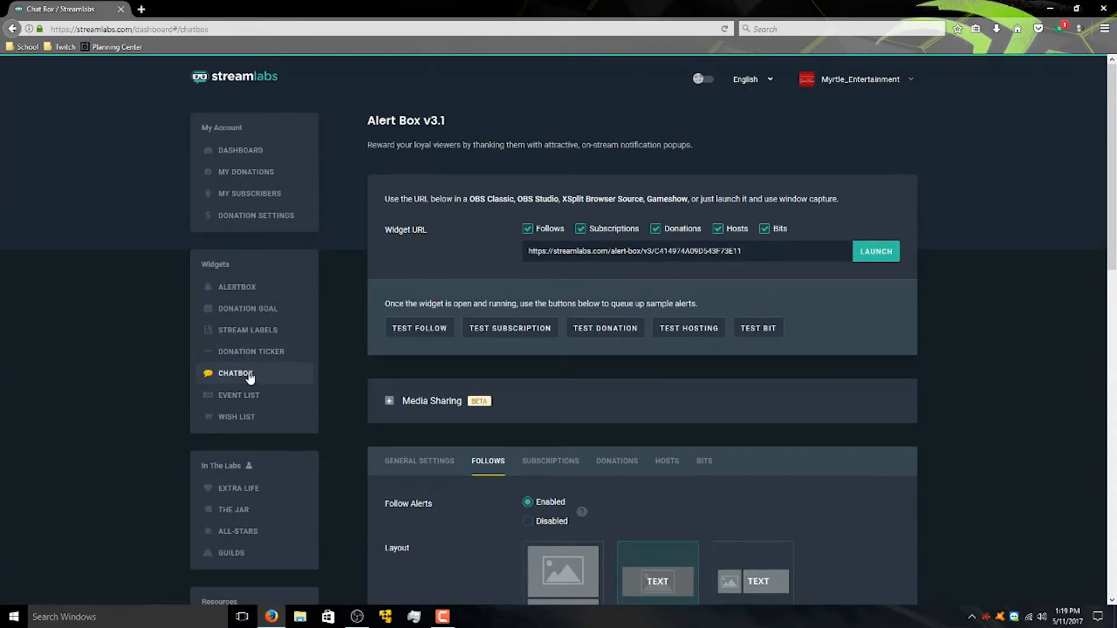
scroll(795, 357, down, 6)
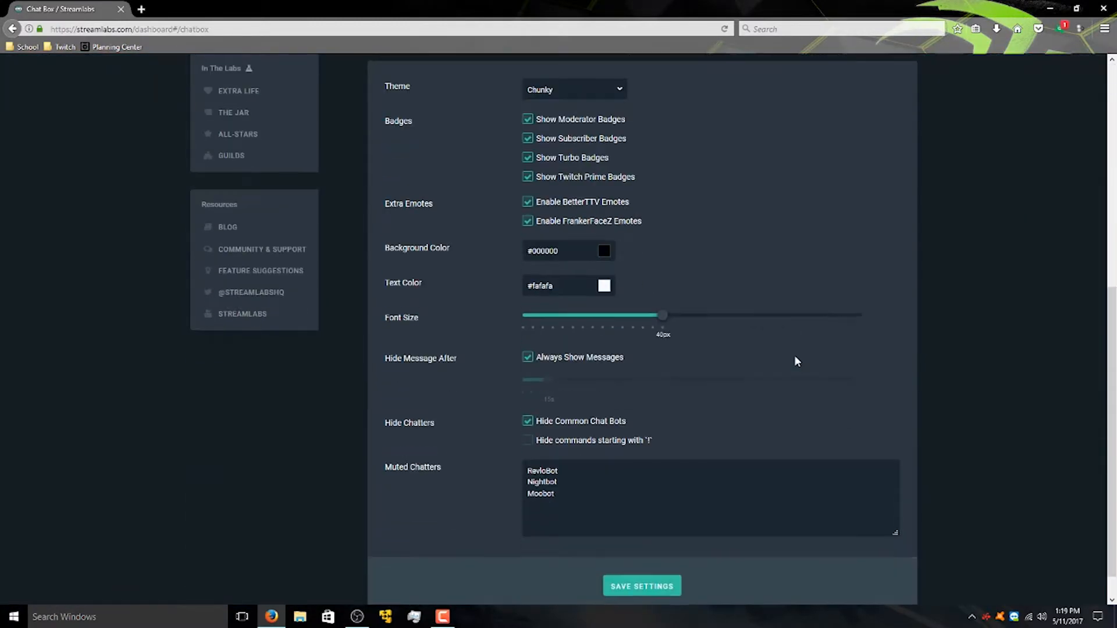
scroll(794, 356, up, 2)
scroll(793, 357, up, 3)
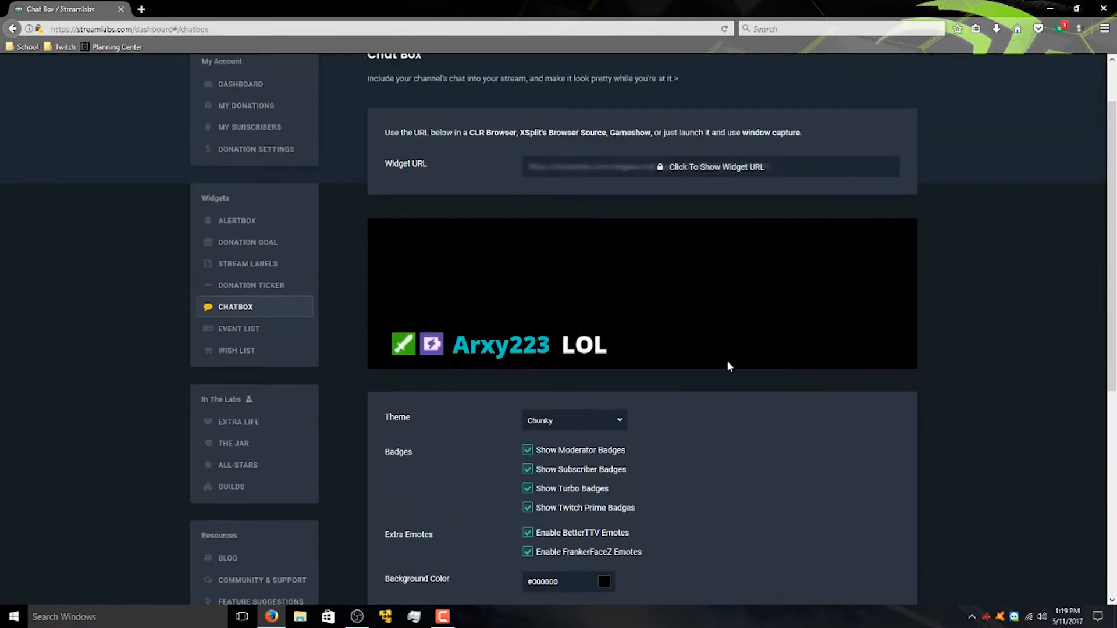
scroll(661, 361, down, 1)
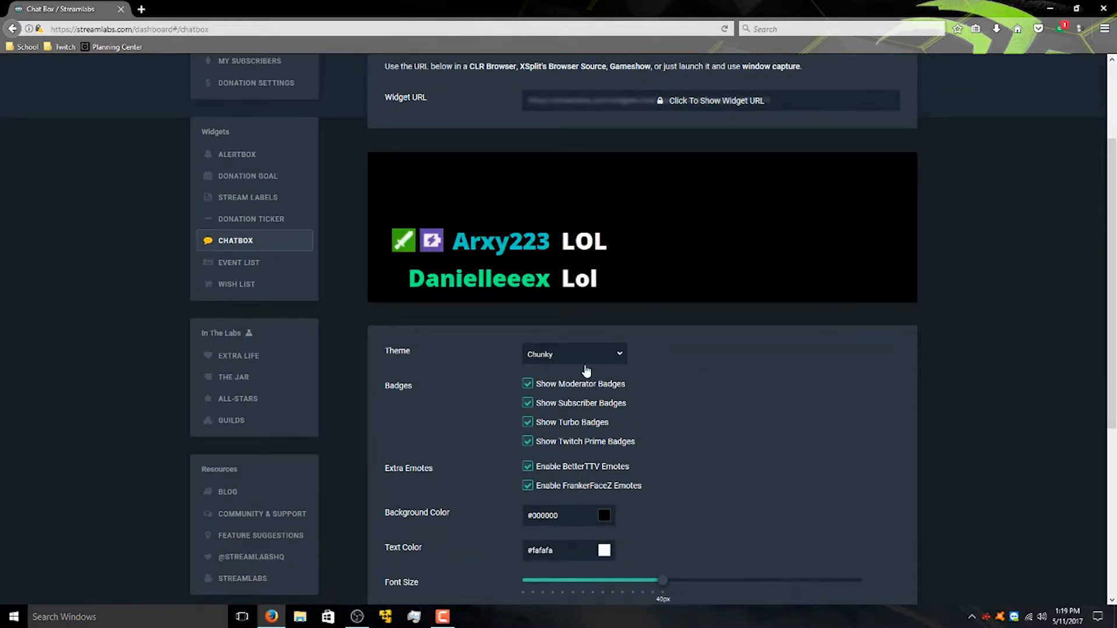
scroll(628, 299, down, 2)
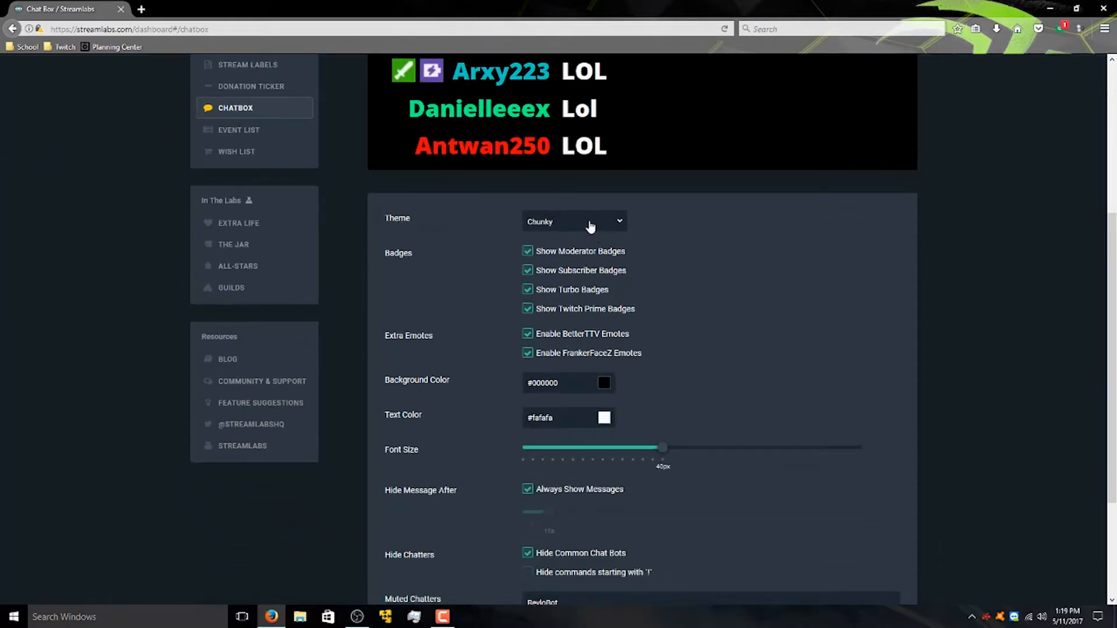
Look through the available Chatbox themes and leave the theme on Chunky.
click(591, 226)
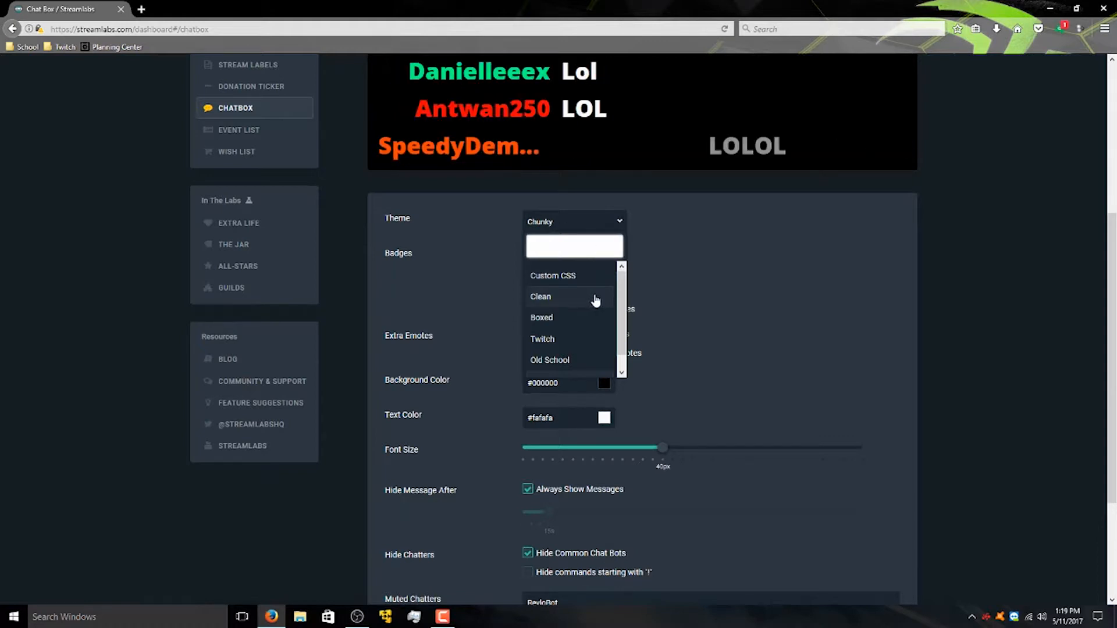
scroll(593, 302, down, 1)
scroll(581, 329, up, 1)
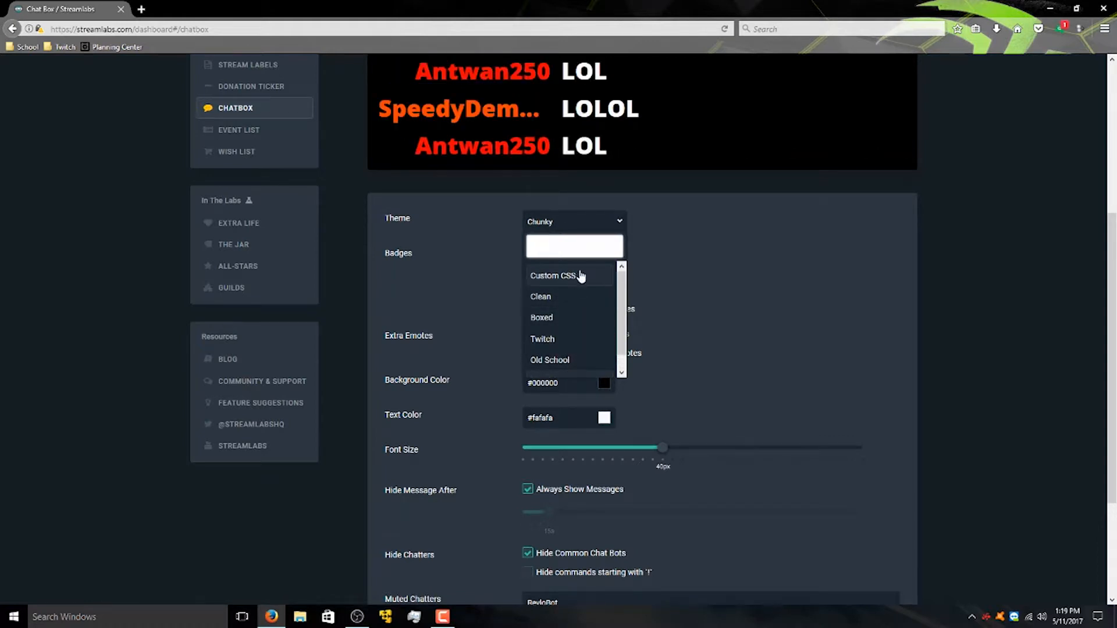
click(690, 254)
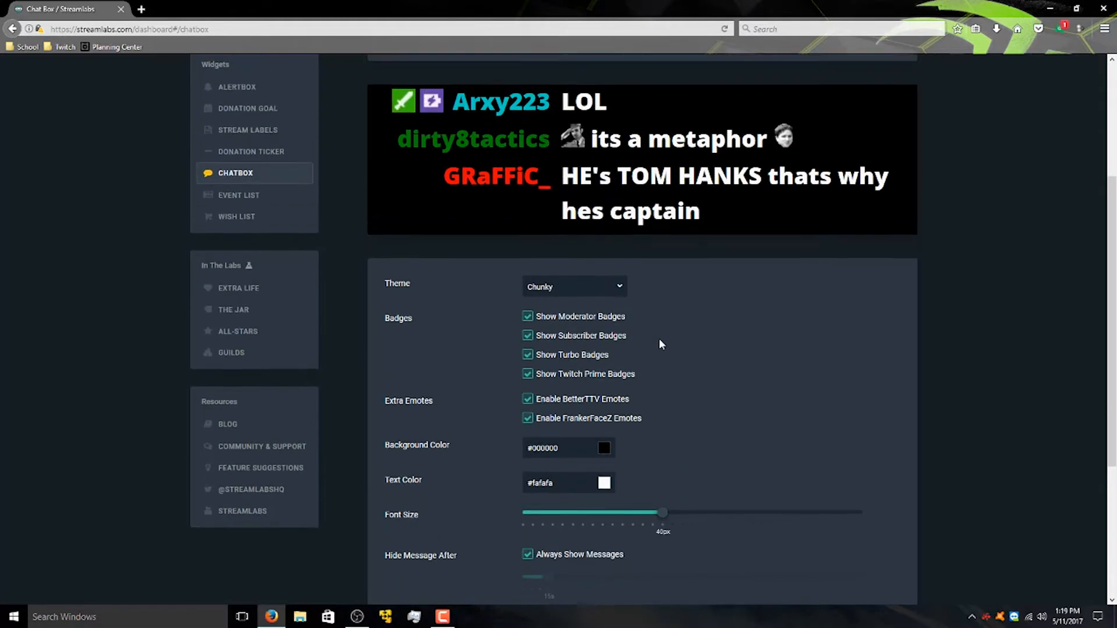
Examine the Chatbox badge, emote and colour settings, including the text colour picker, without changing them.
scroll(690, 365, down, 3)
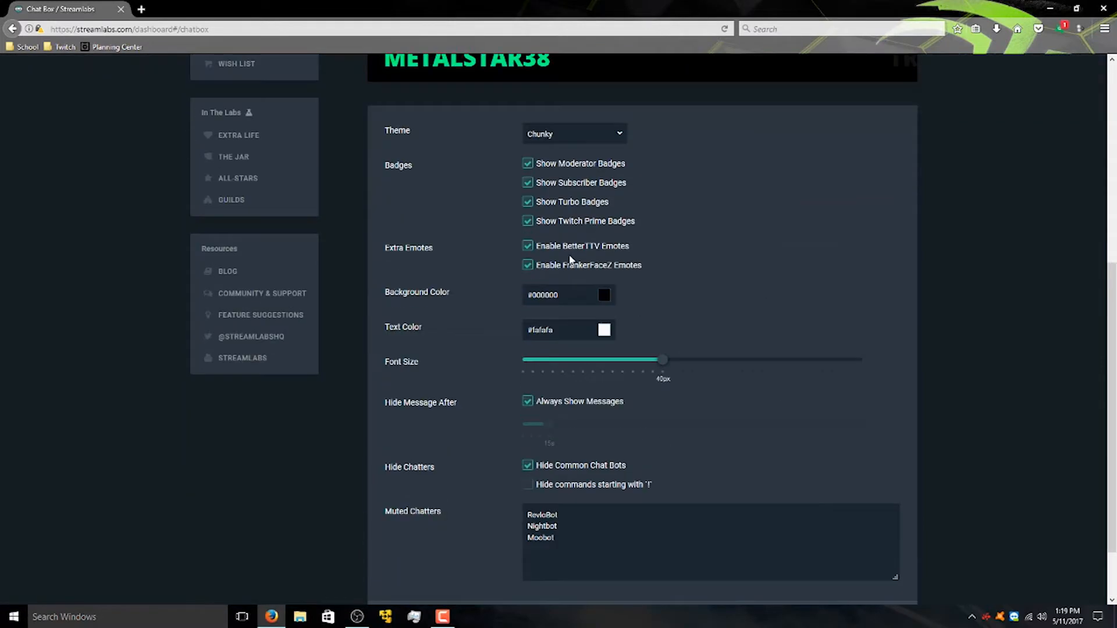
scroll(570, 260, down, 2)
click(586, 253)
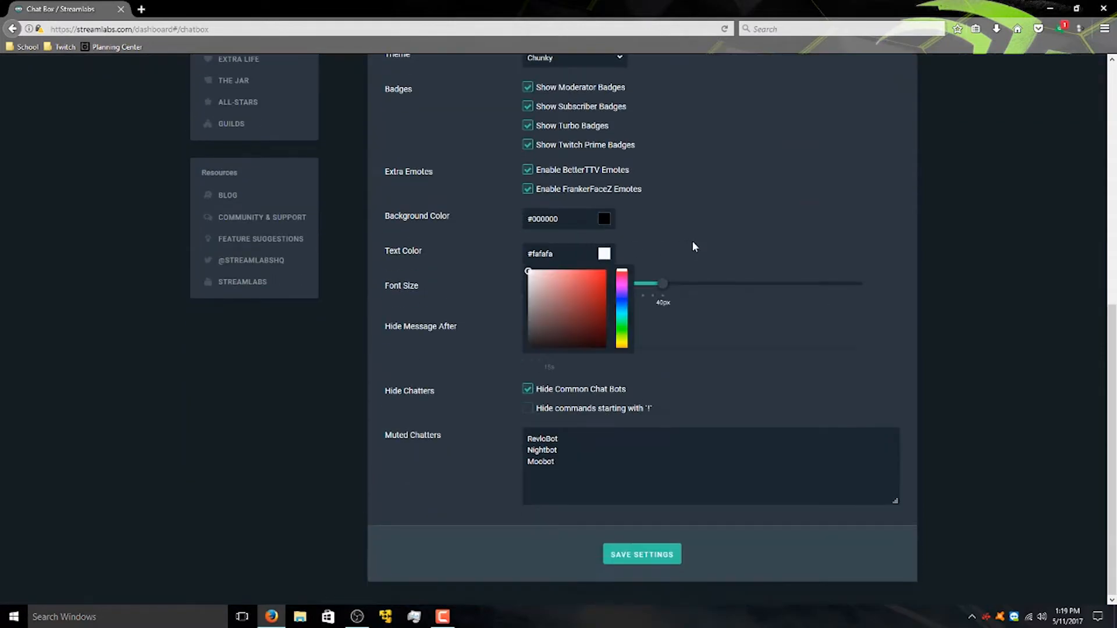
click(605, 259)
click(572, 255)
click(686, 265)
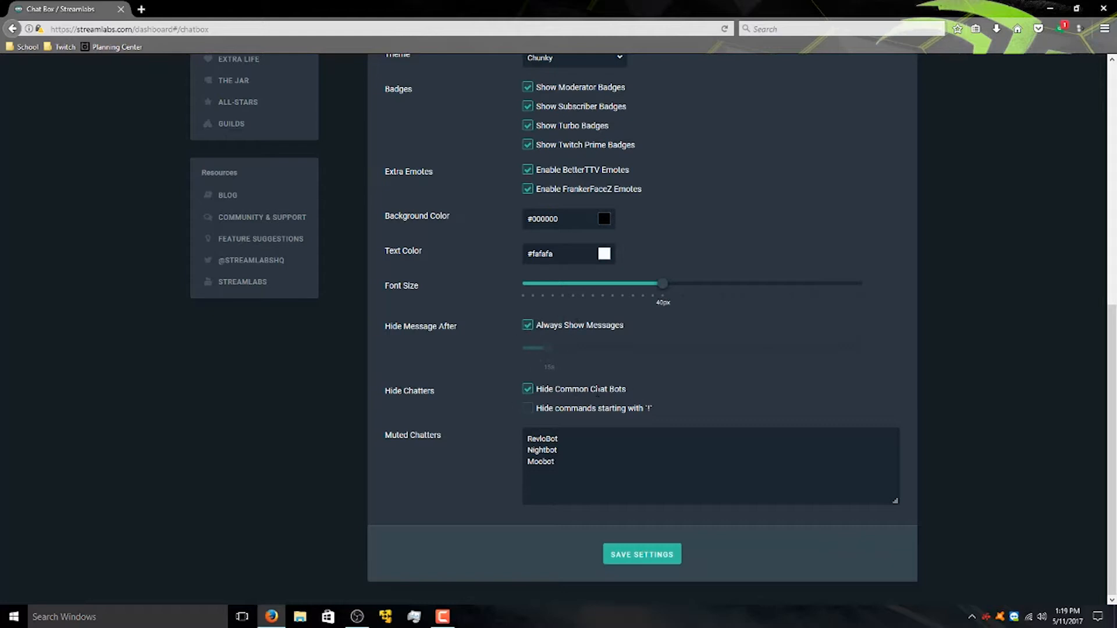
Hide commands starting with '!' in the Chatbox and save the settings.
click(528, 409)
click(656, 560)
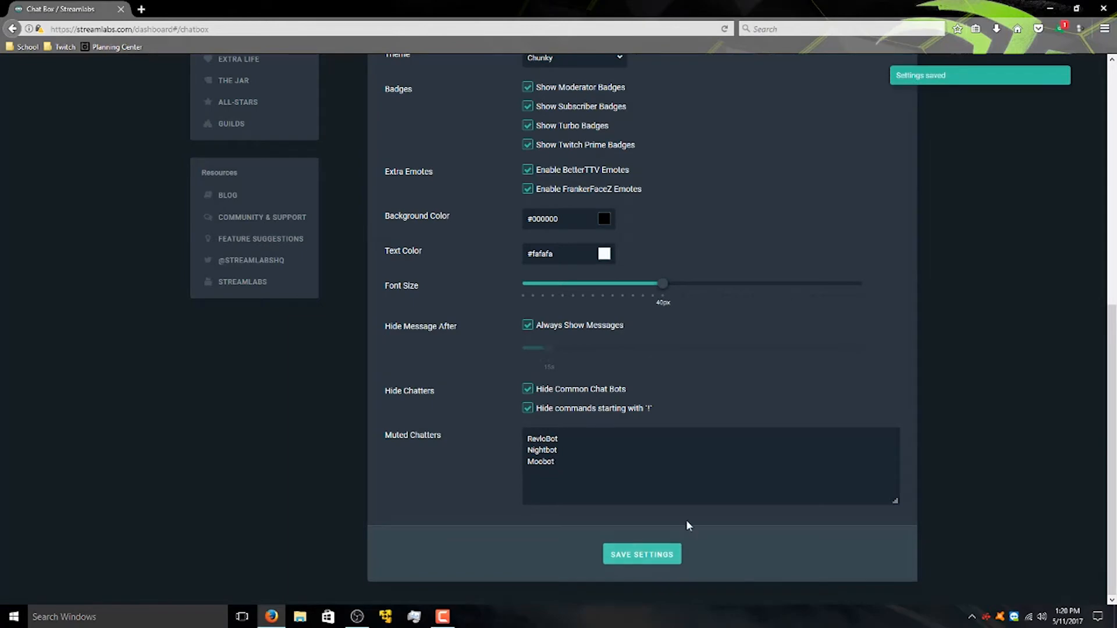
Reveal the Chatbox widget URL and copy it.
scroll(731, 408, up, 10)
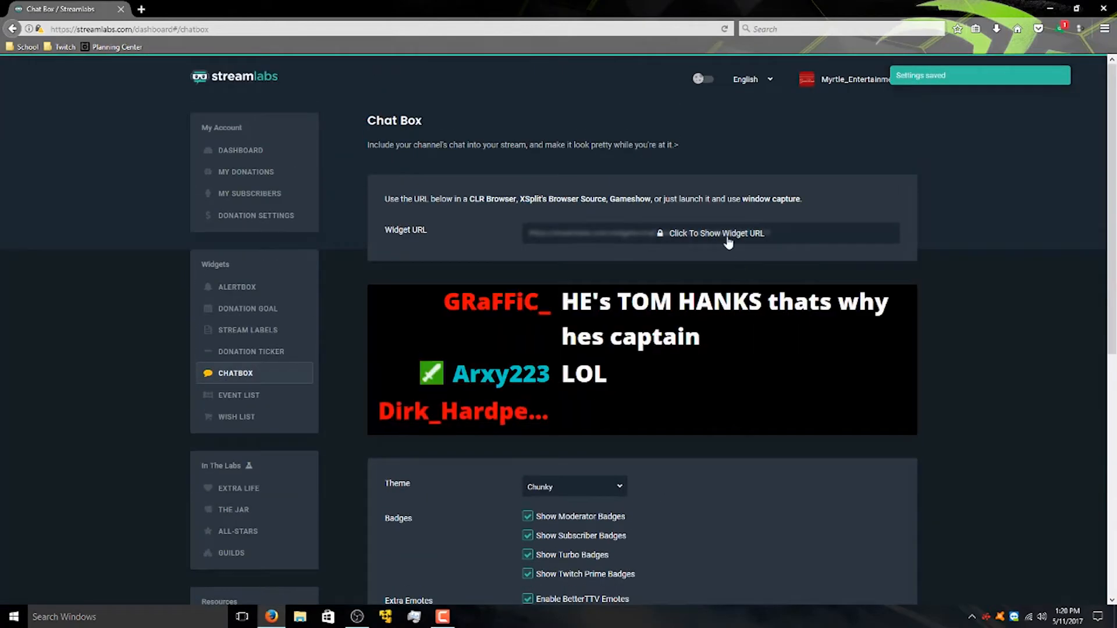
click(728, 240)
drag(772, 233, 371, 236)
key(ctrl+c)
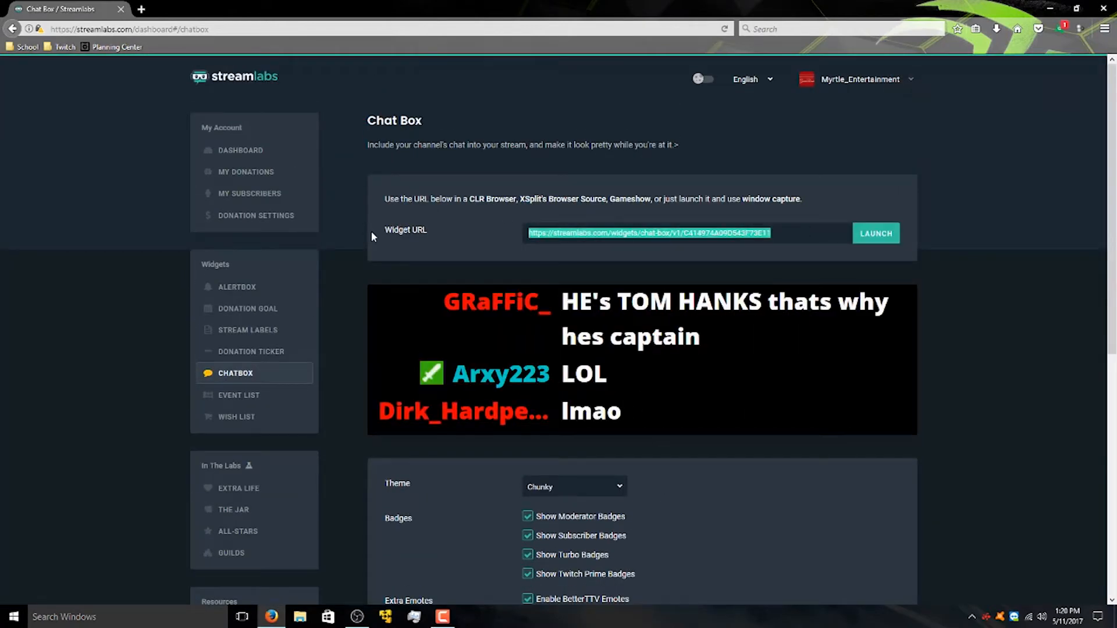
Minimize Firefox to get to OBS Studio, move its window toward the middle of the desktop and show the start of the source list.
click(1051, 8)
drag(563, 58, 767, 89)
drag(588, 471, 584, 408)
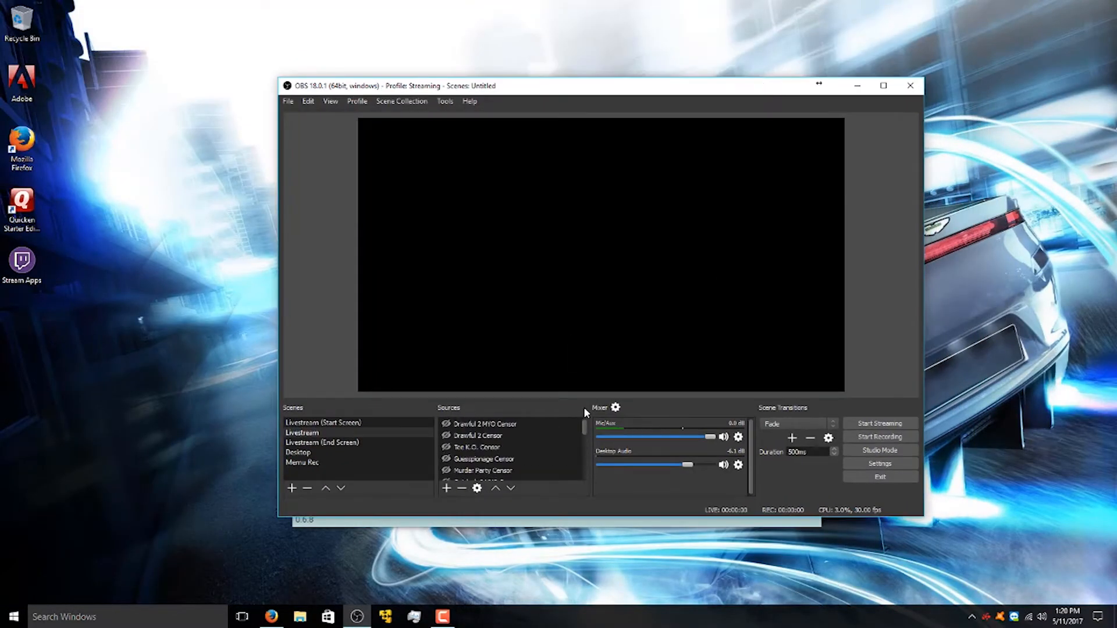
Add a BrowserSource named Chat to the Livestream scene and replace its default URL with the copied Chatbox widget URL.
click(450, 490)
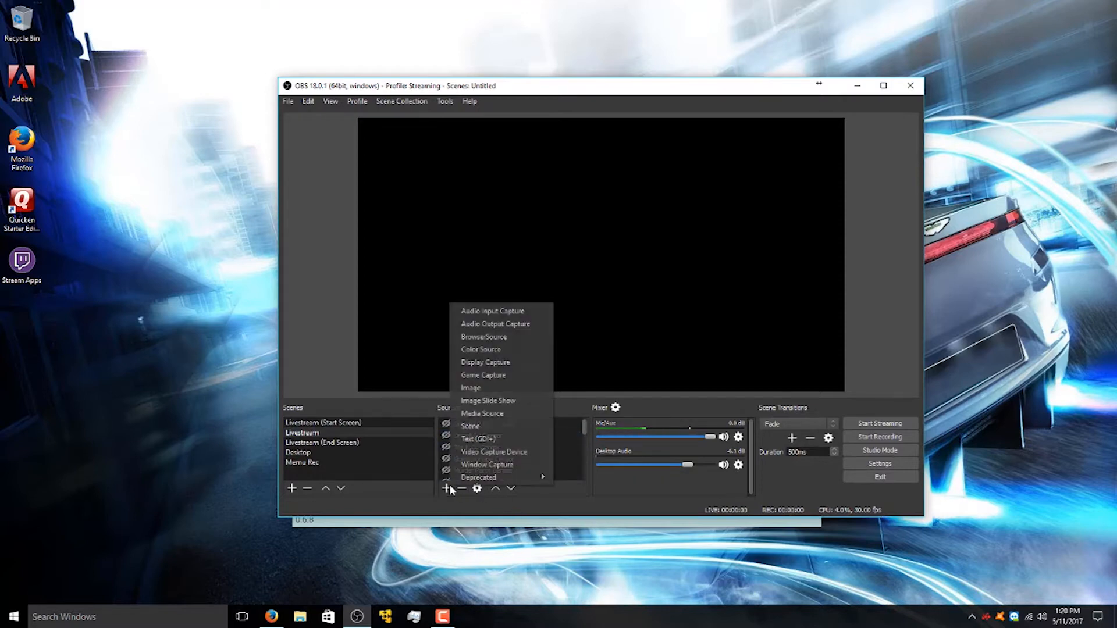
click(485, 339)
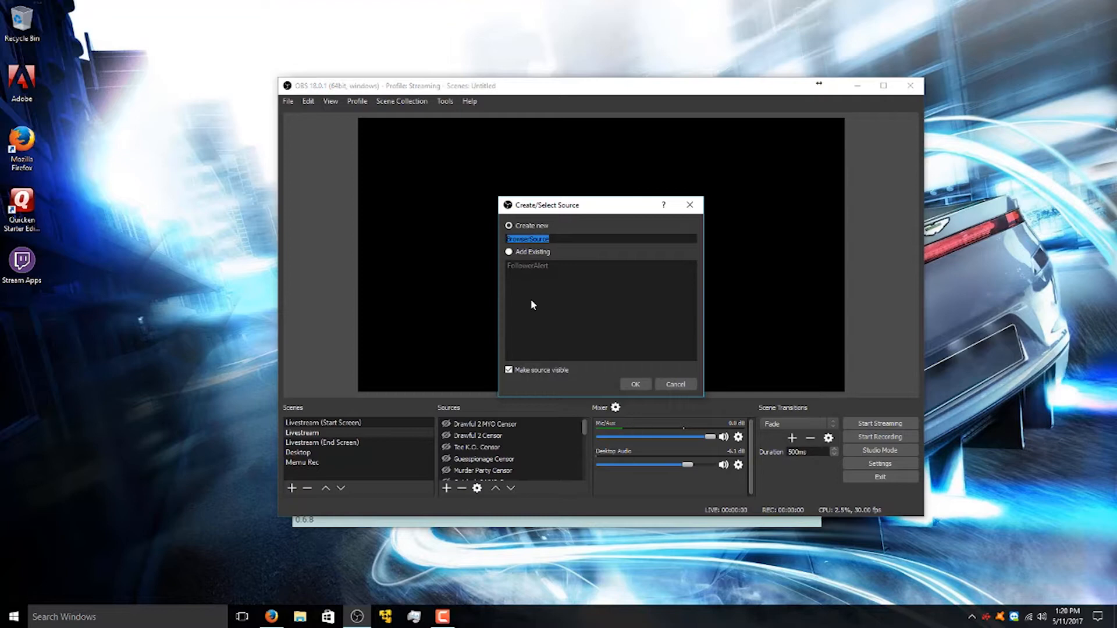
text(Chat)
click(628, 384)
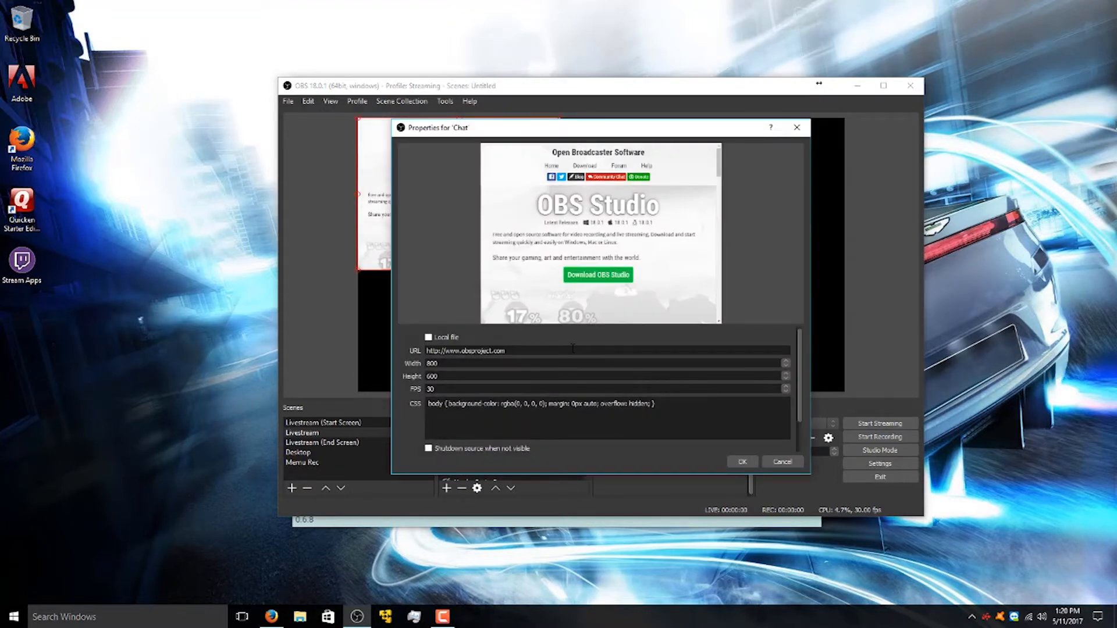
key(ctrl+a)
key(ctrl+v)
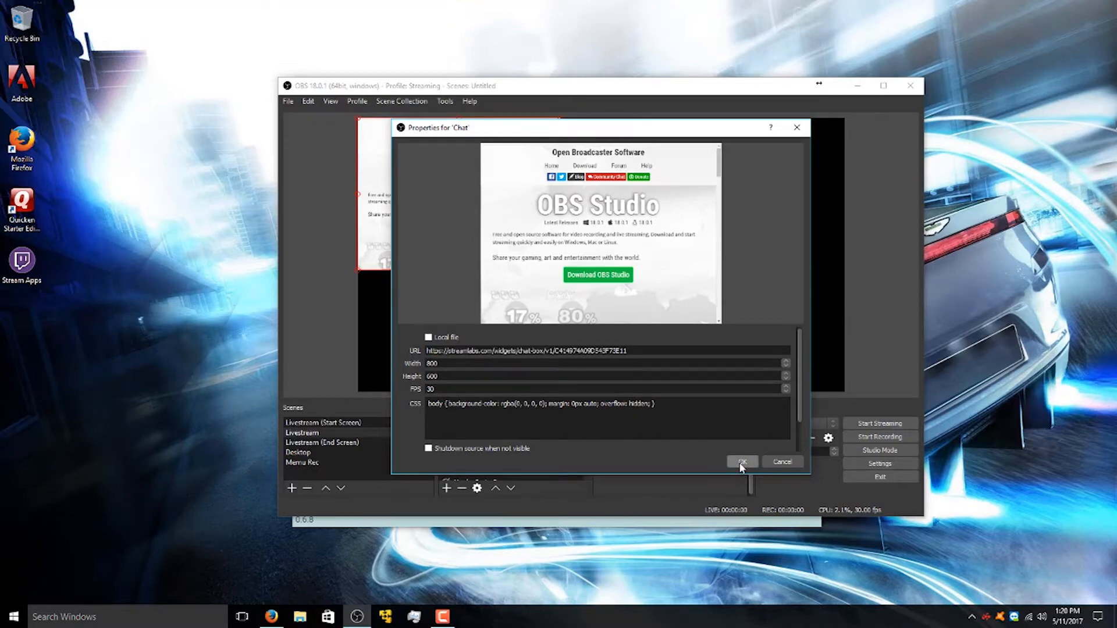
Switch to Firefox and review the Chatbox preview and all its settings down to the muted chatters.
click(271, 617)
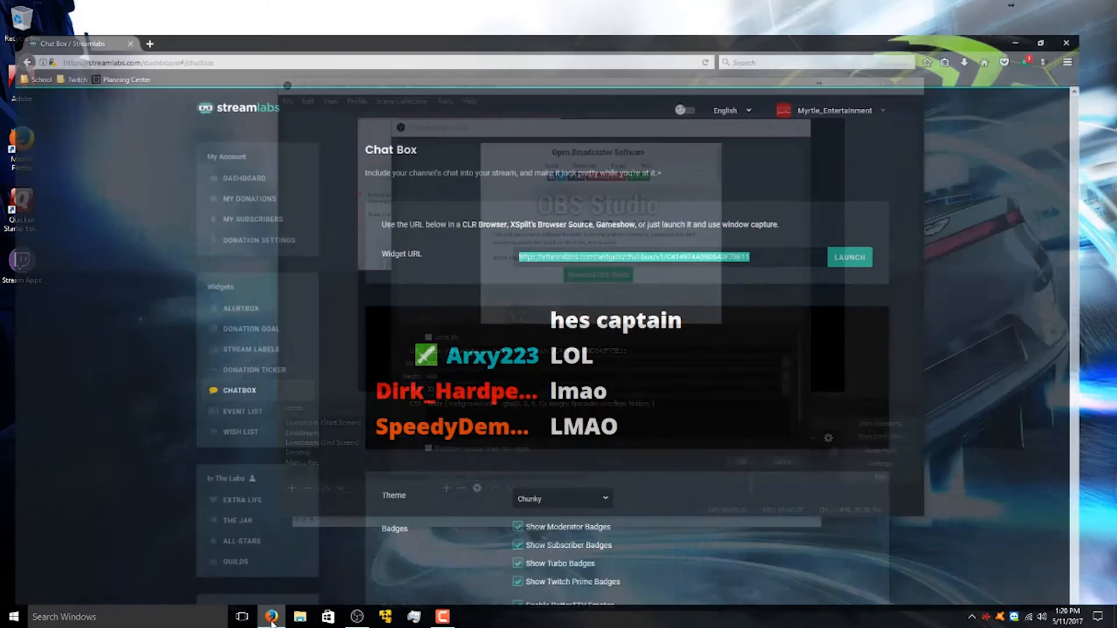
click(933, 336)
scroll(931, 340, down, 5)
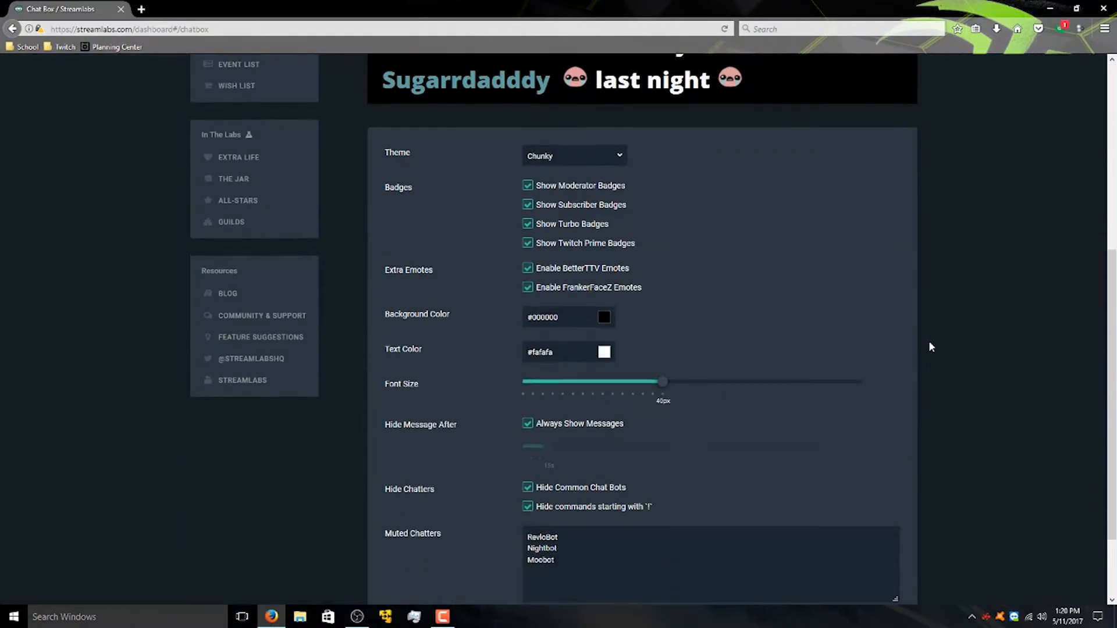
scroll(929, 344, down, 2)
scroll(918, 348, up, 8)
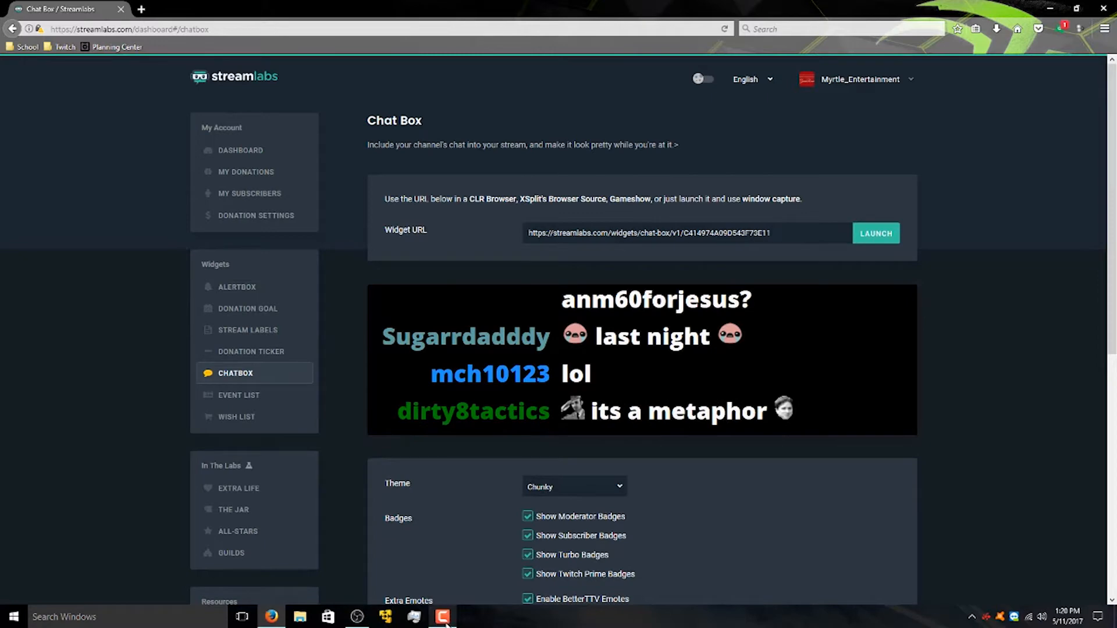
mouse_move(444, 624)
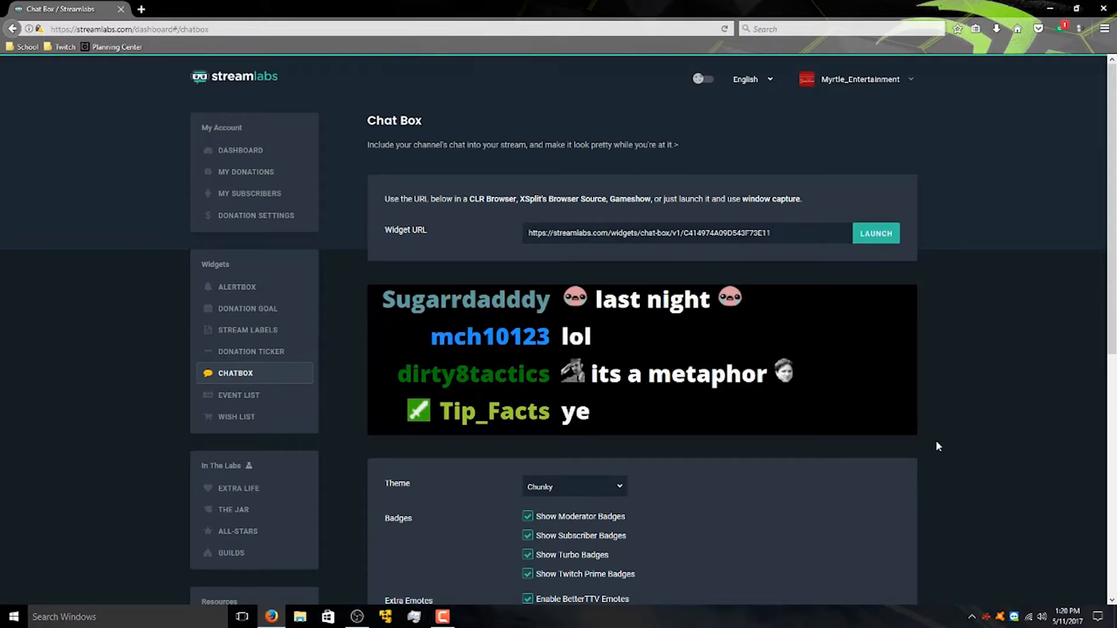
scroll(867, 442, down, 2)
scroll(867, 448, down, 3)
scroll(865, 445, down, 2)
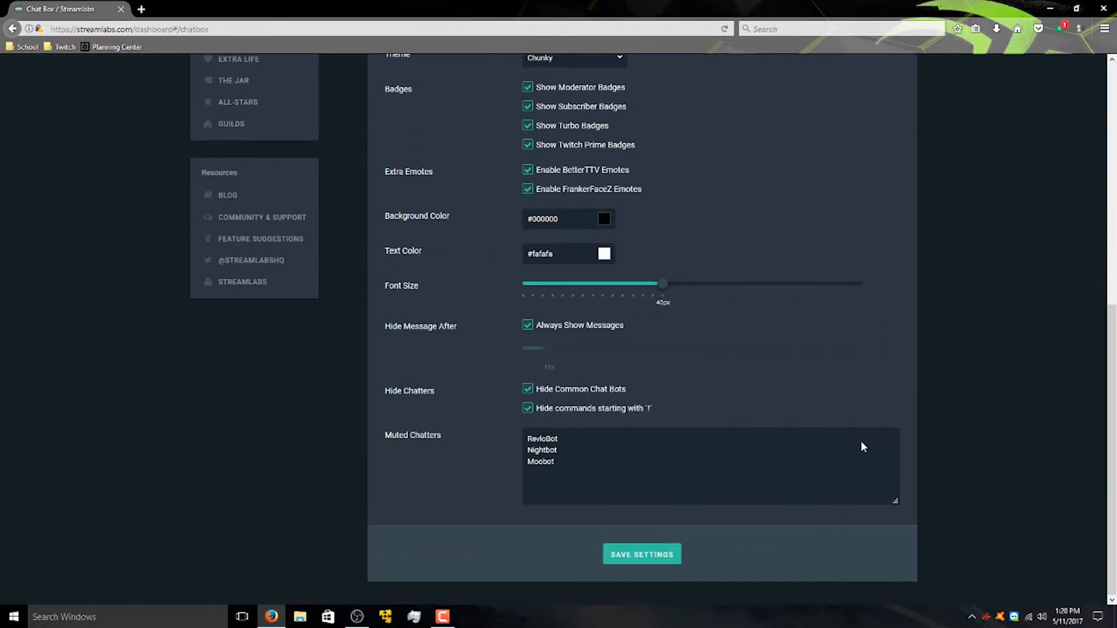
scroll(843, 445, up, 7)
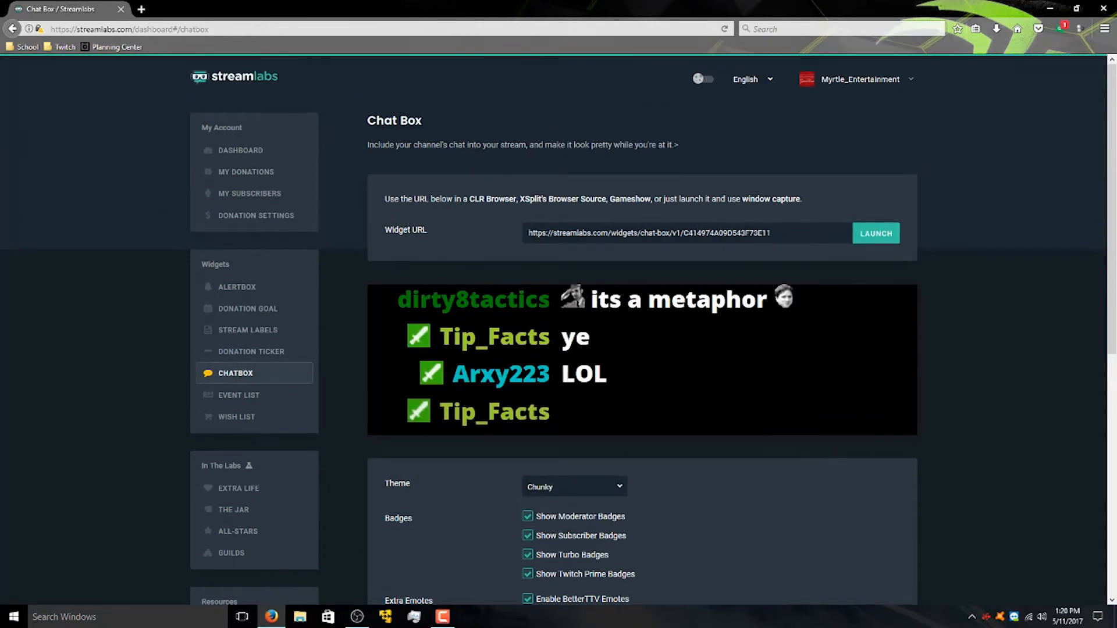
Switch to OBS Studio, confirm the Chat source's properties, and fit the source at a smaller size into the preview's lower-left corner.
click(357, 620)
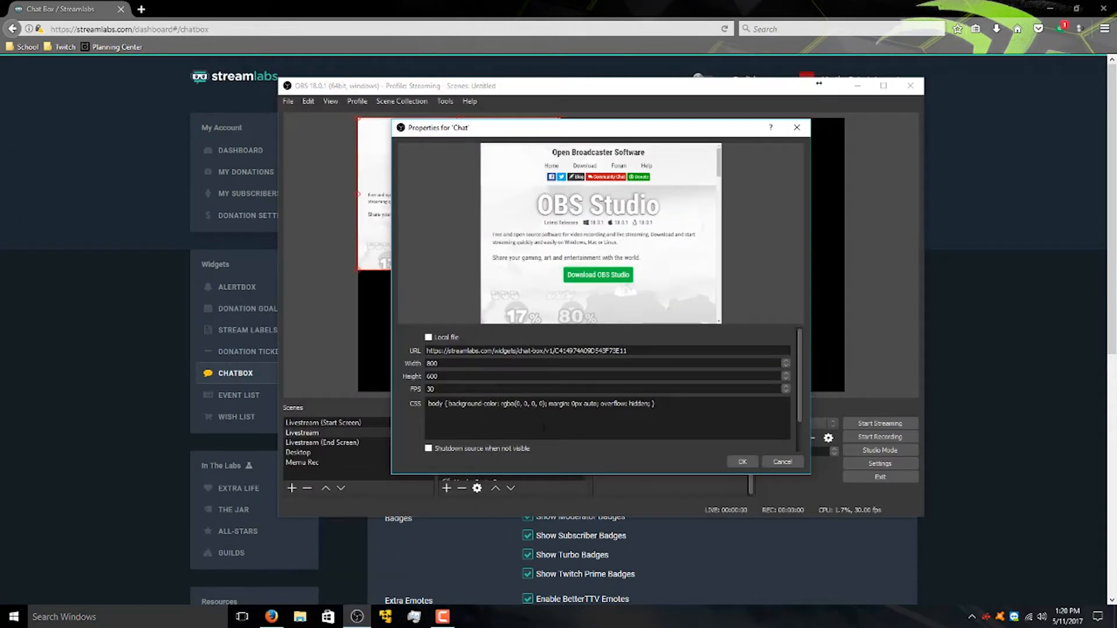
click(743, 462)
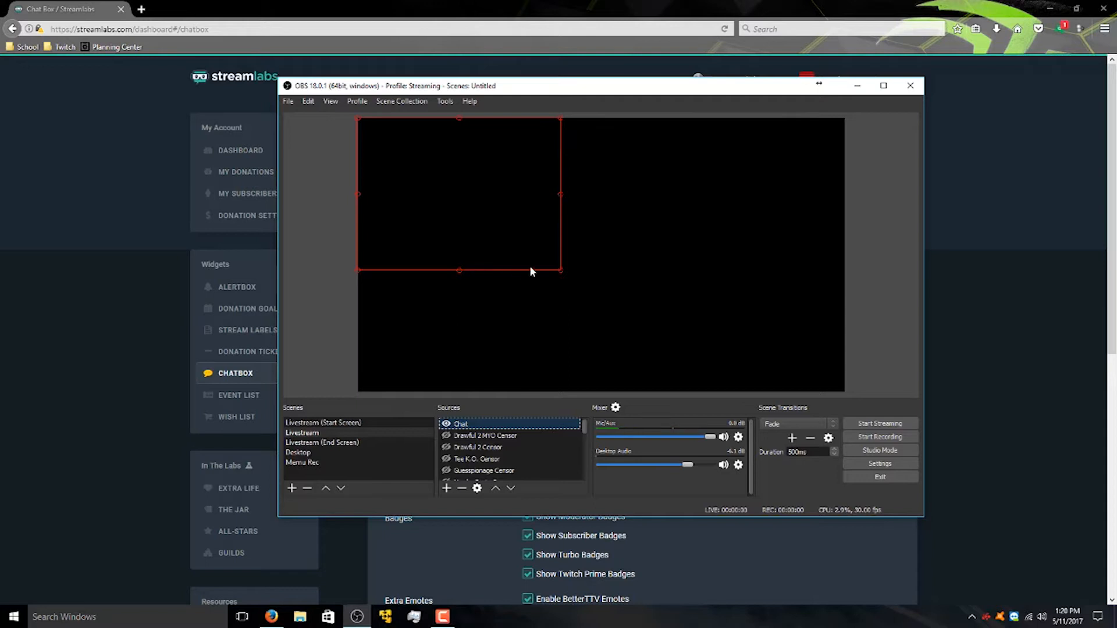
drag(558, 269, 473, 367)
click(563, 356)
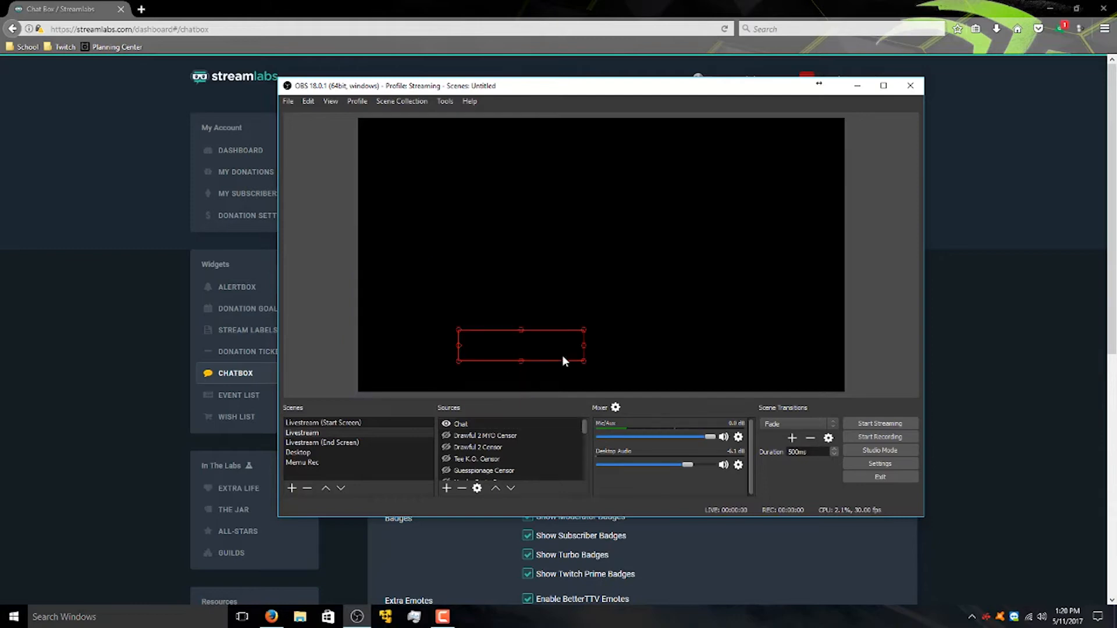
click(411, 354)
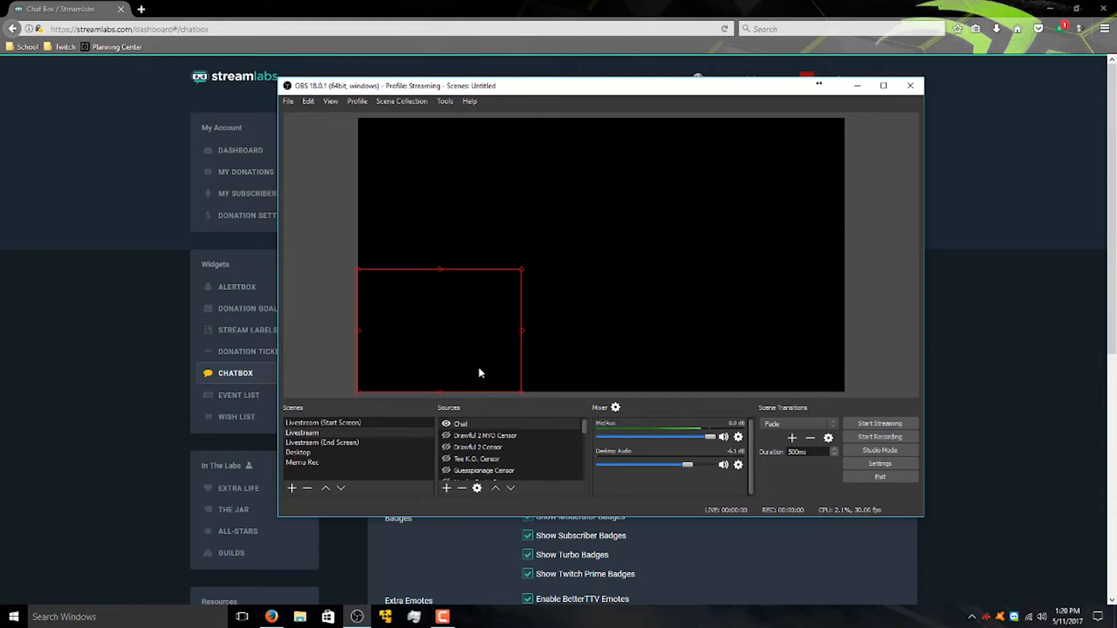
Lower the Chat source in the source order until it sits directly above FollowerAlert.
click(510, 489)
click(511, 489)
click(510, 489)
click(511, 489)
click(510, 489)
click(510, 488)
click(510, 489)
click(510, 489)
click(510, 489)
click(510, 488)
click(496, 489)
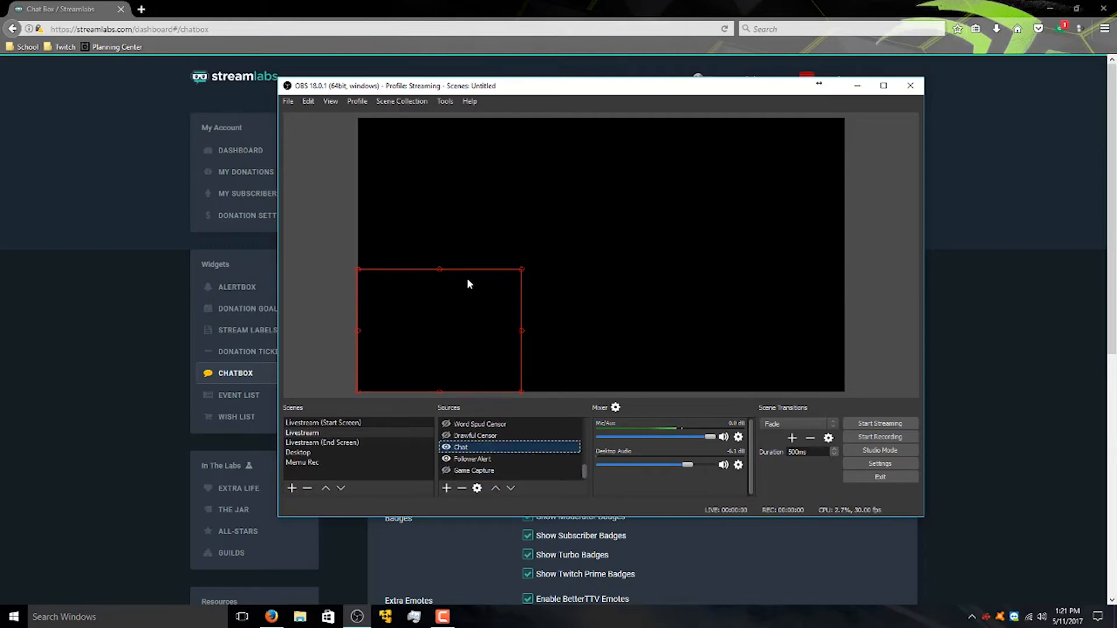
Shrink the Chat source further while keeping it in the lower-left corner of the preview.
drag(520, 268, 482, 298)
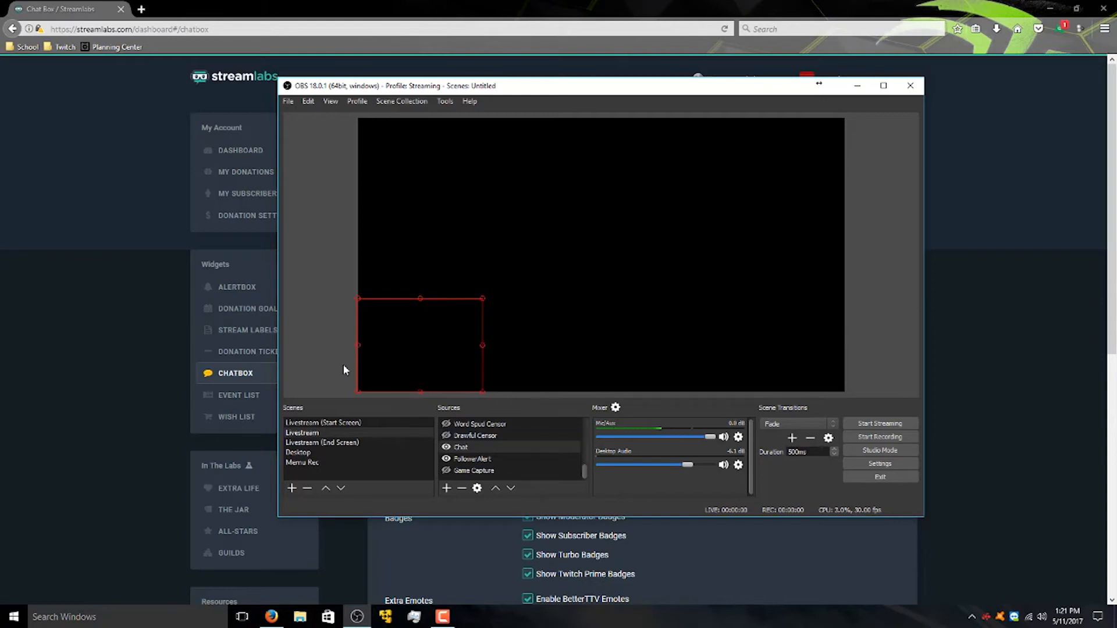
click(324, 390)
click(384, 346)
click(303, 297)
click(407, 332)
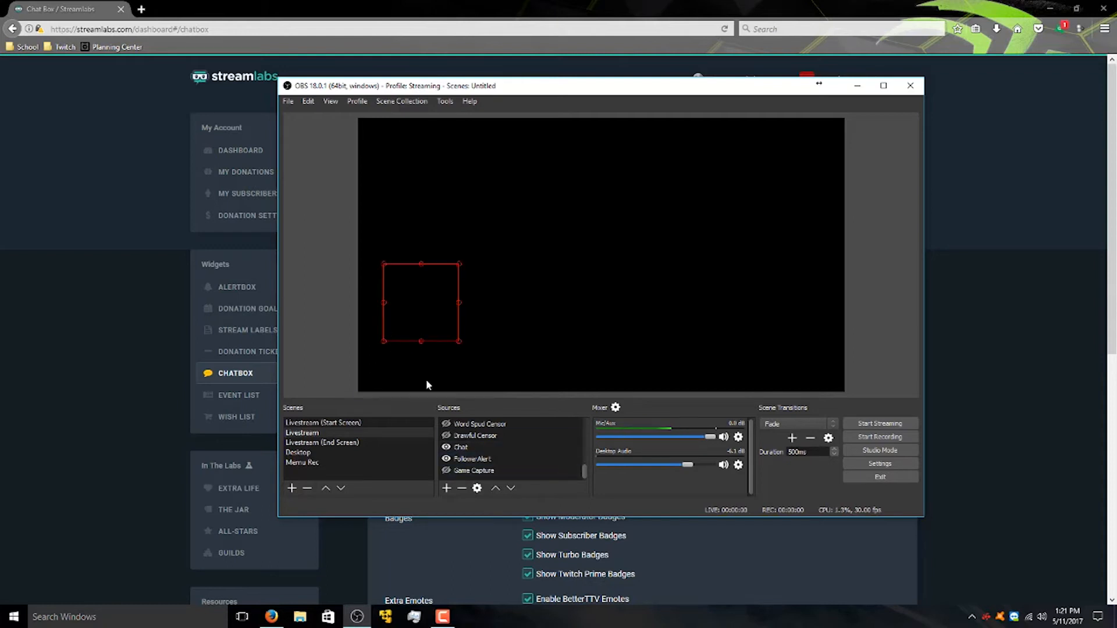
click(395, 382)
Check the Chat source's width in its properties, close them without changes, and deselect the source.
right_click(510, 445)
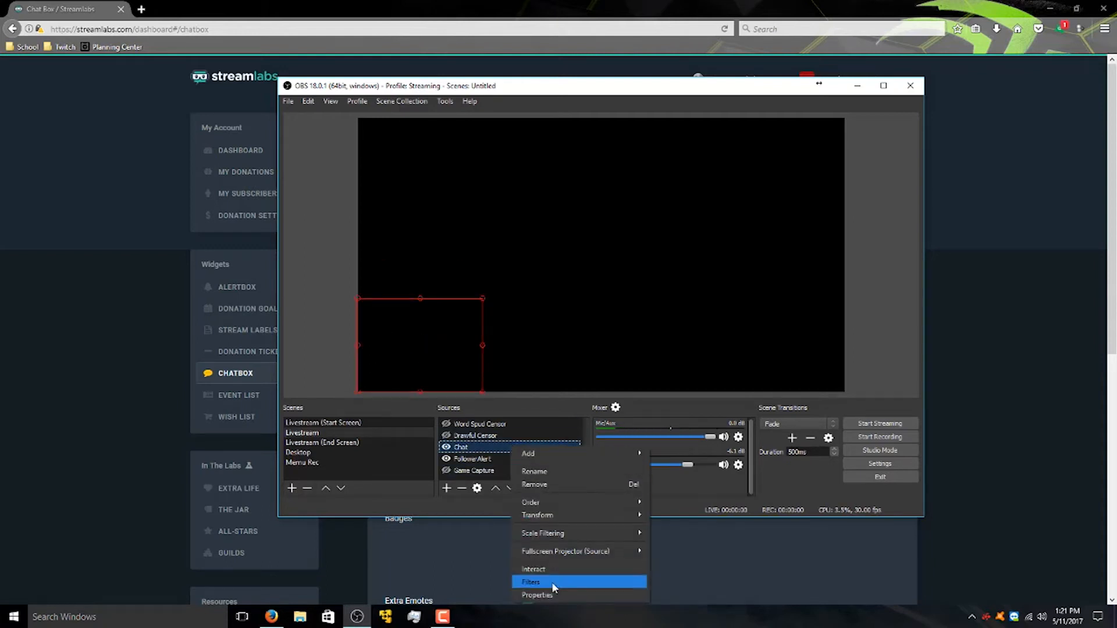
click(551, 582)
double_click(443, 365)
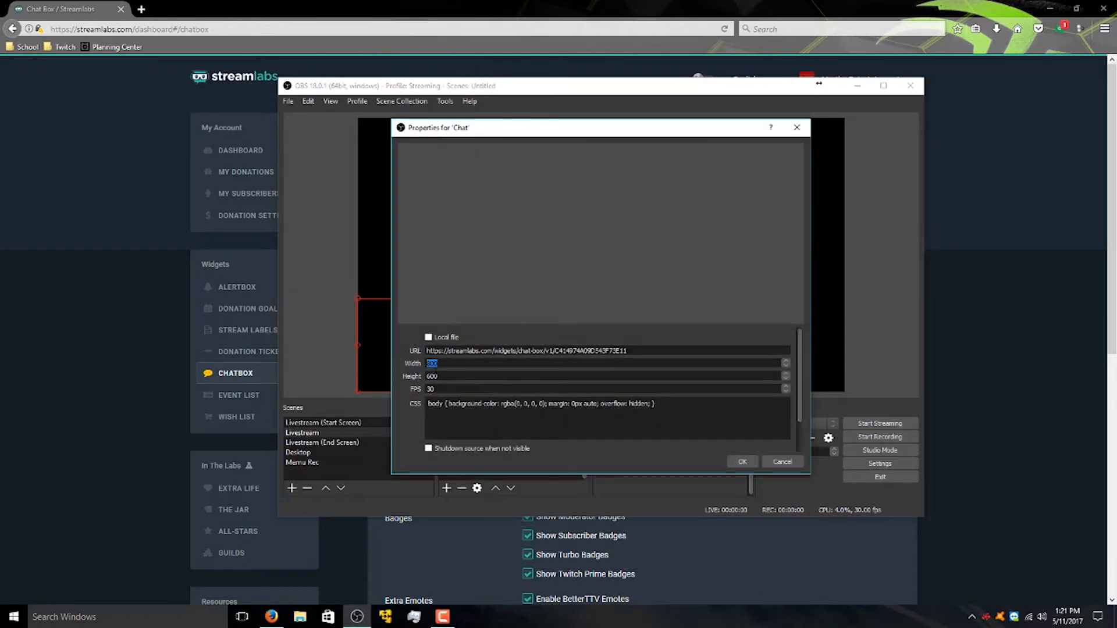
click(754, 462)
click(874, 361)
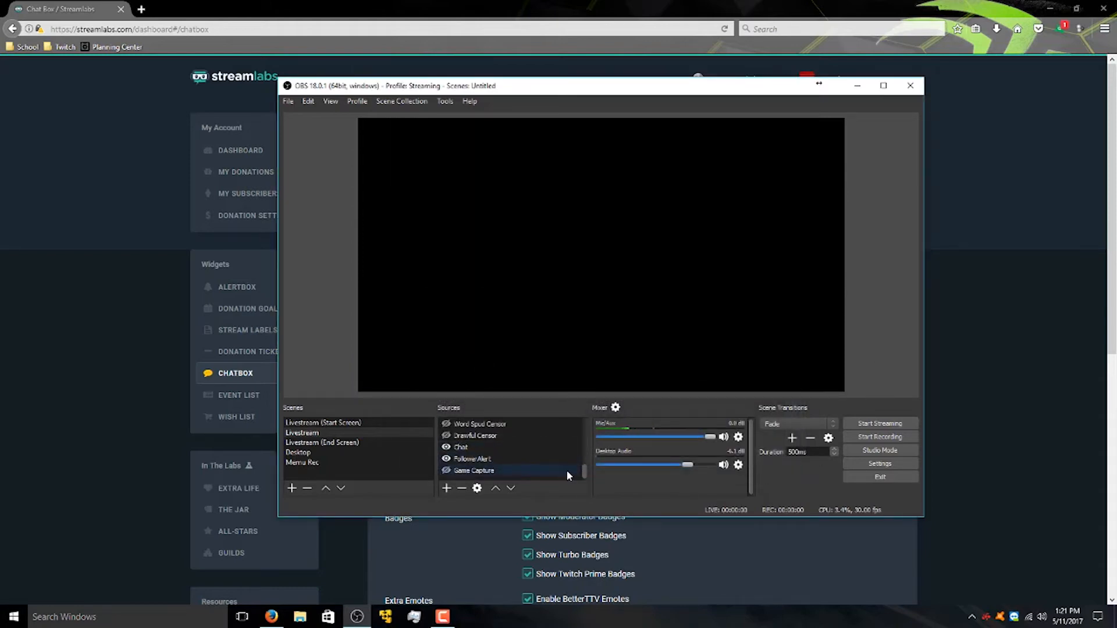
click(550, 447)
click(329, 362)
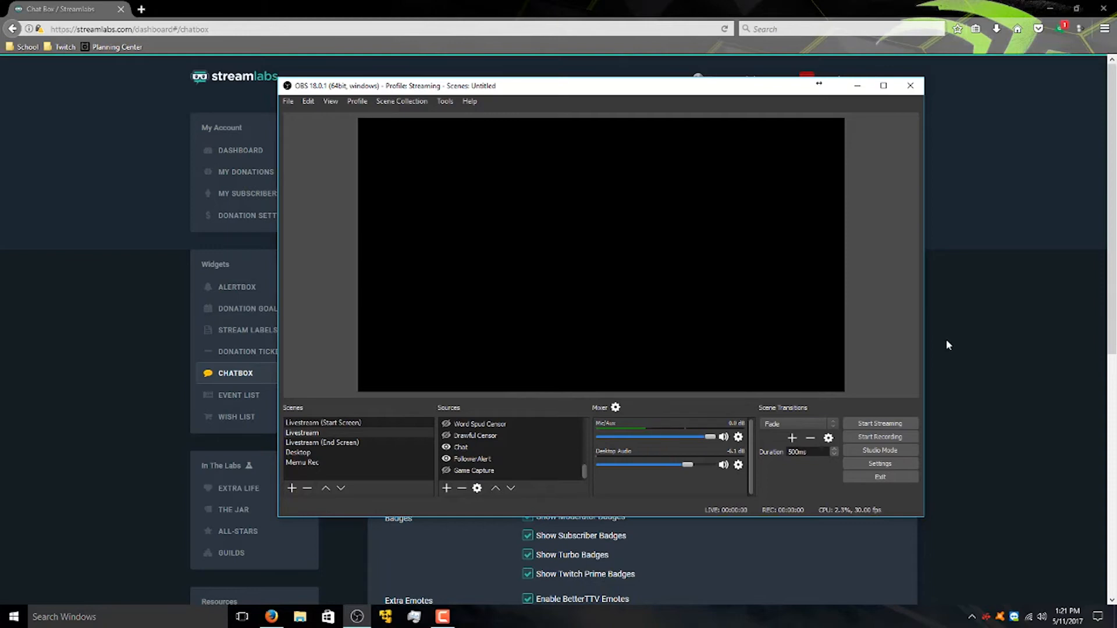
Bring the Firefox window with the Chatbox page to the front and close it.
click(998, 167)
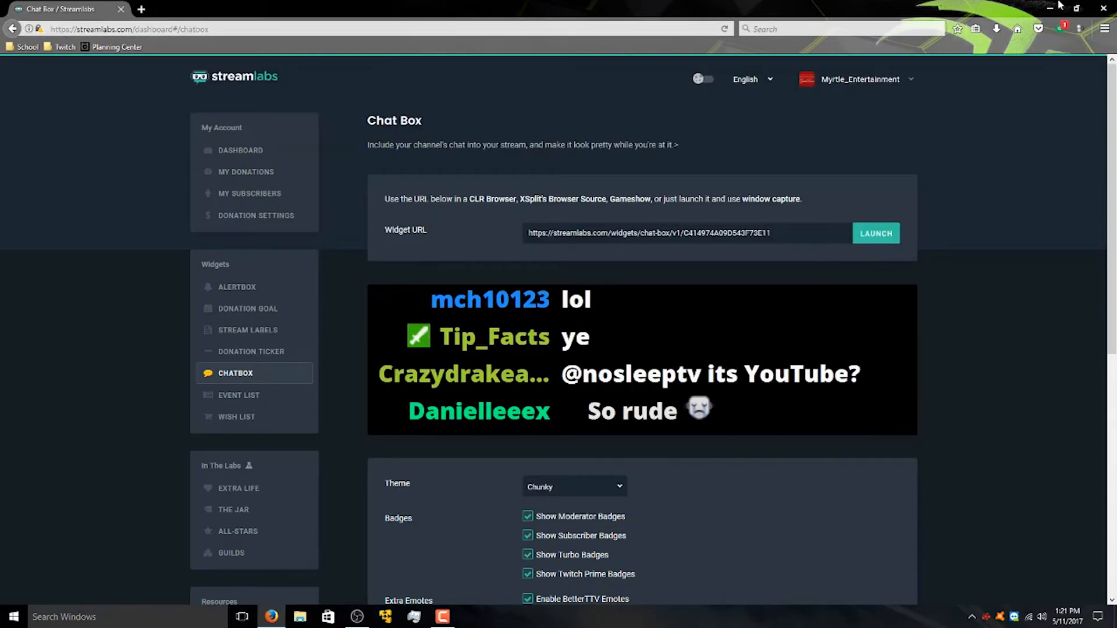
click(1107, 8)
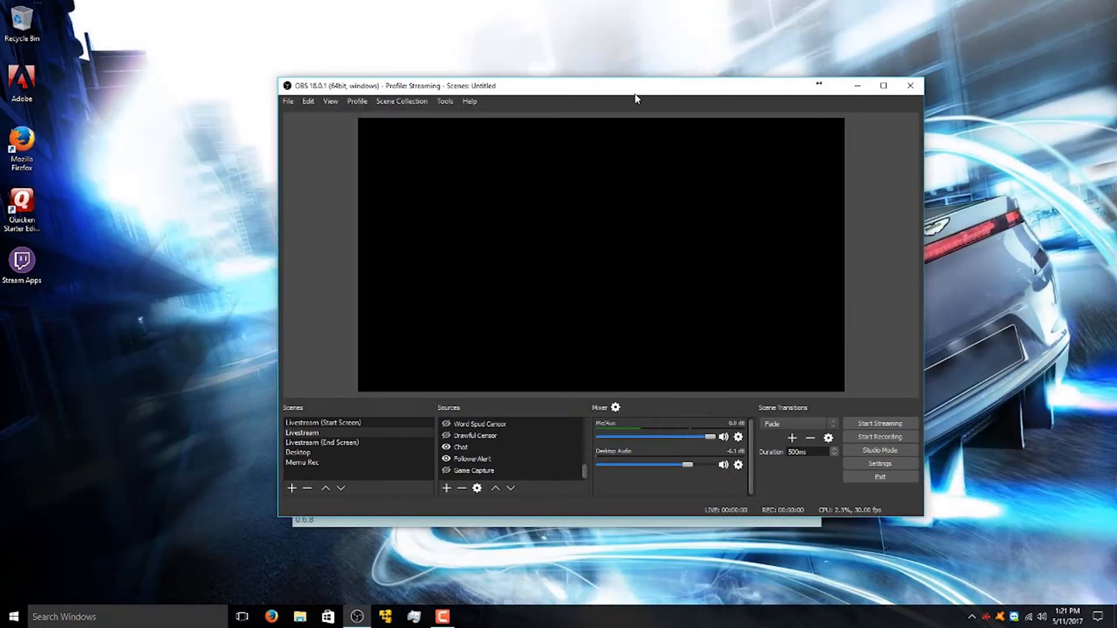
Move the OBS window aside, then bring the Muxy Ticker window forward and place it so both are visible.
drag(622, 90, 505, 52)
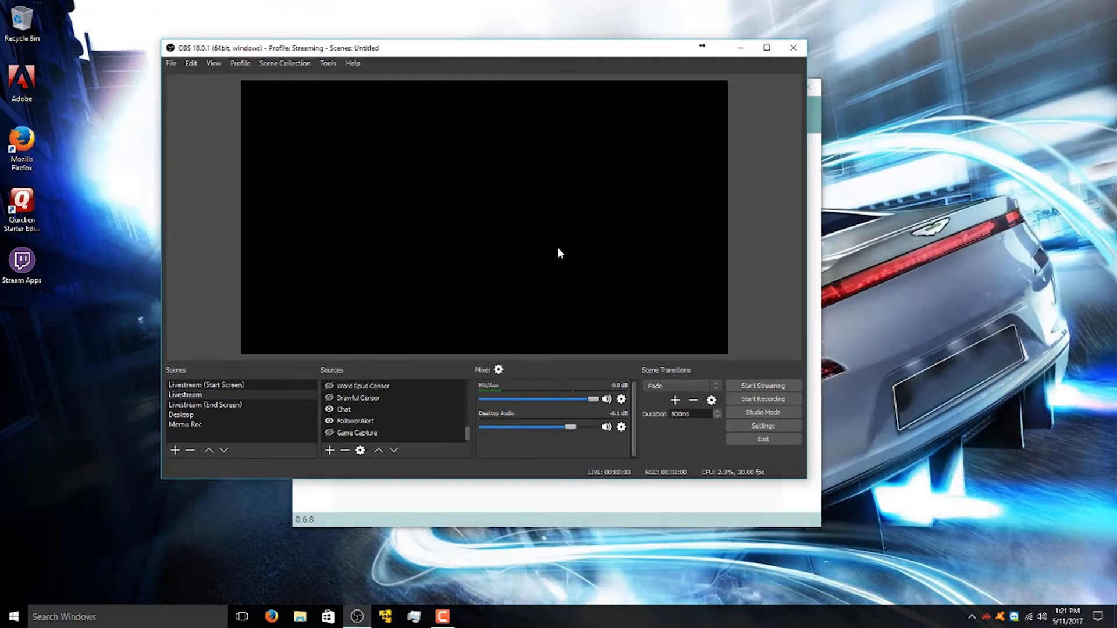
click(541, 522)
drag(564, 96, 775, 79)
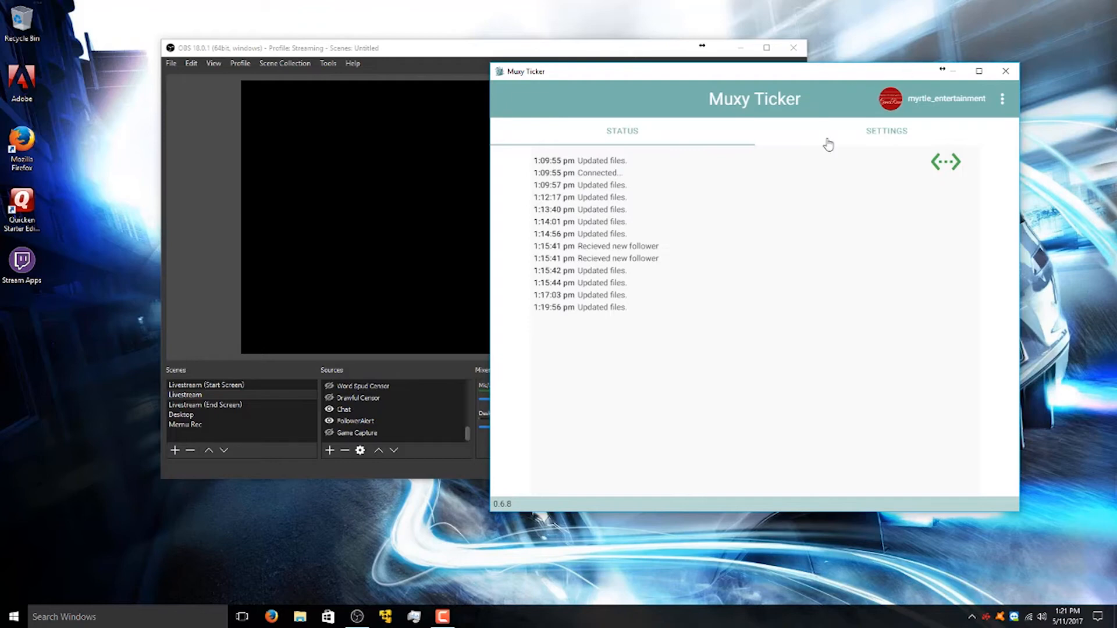
Review the file update and new-follower entries in the Muxy Ticker status log.
drag(638, 314, 516, 162)
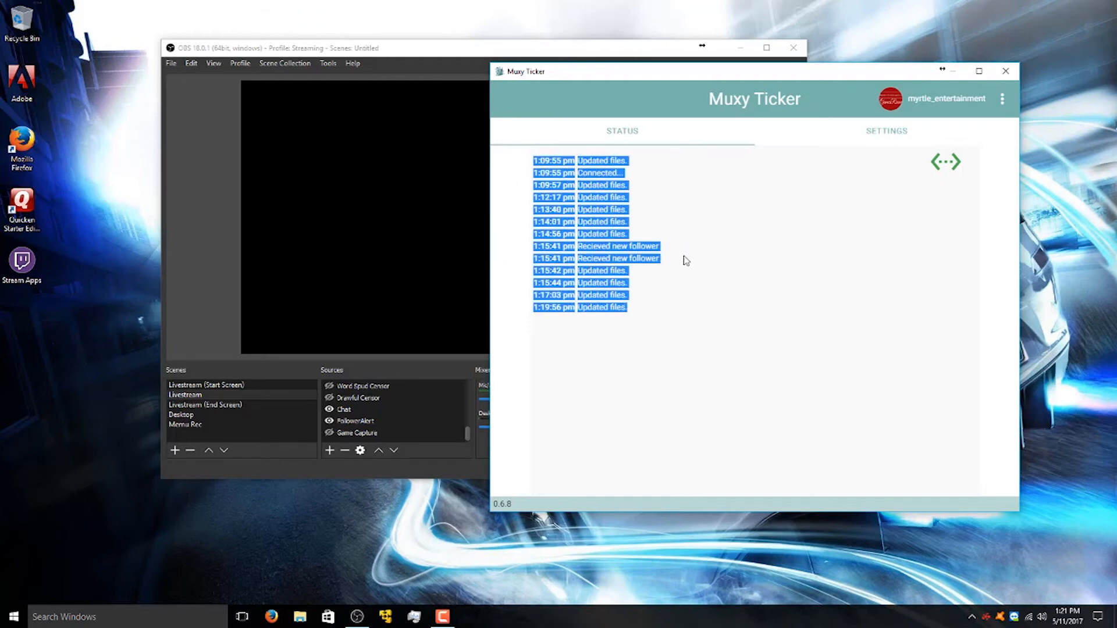
click(671, 273)
drag(576, 244, 700, 245)
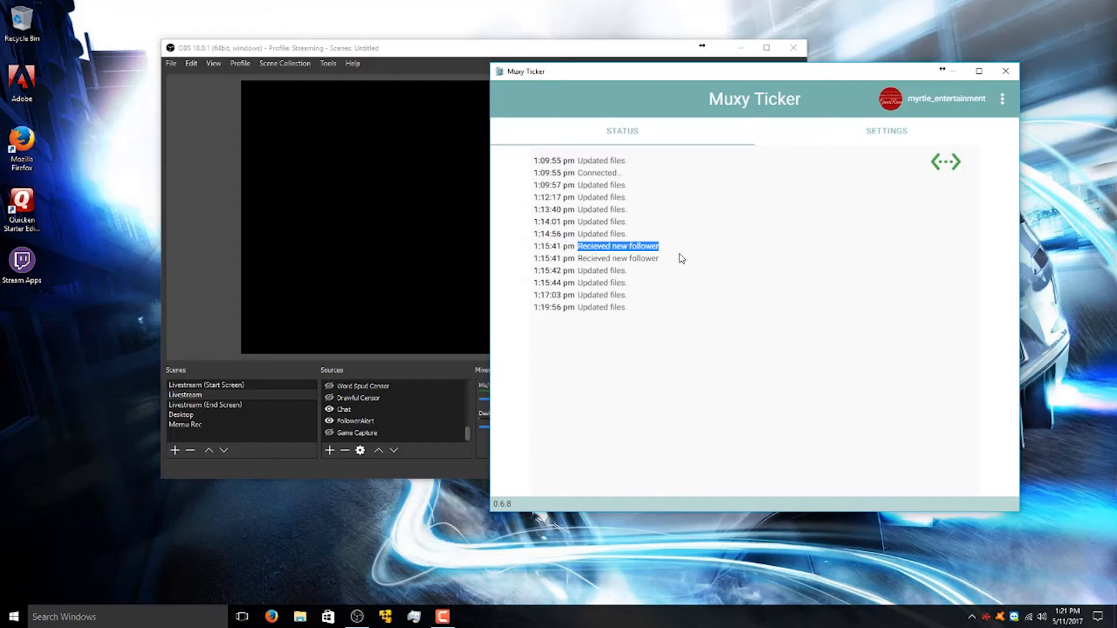
click(536, 260)
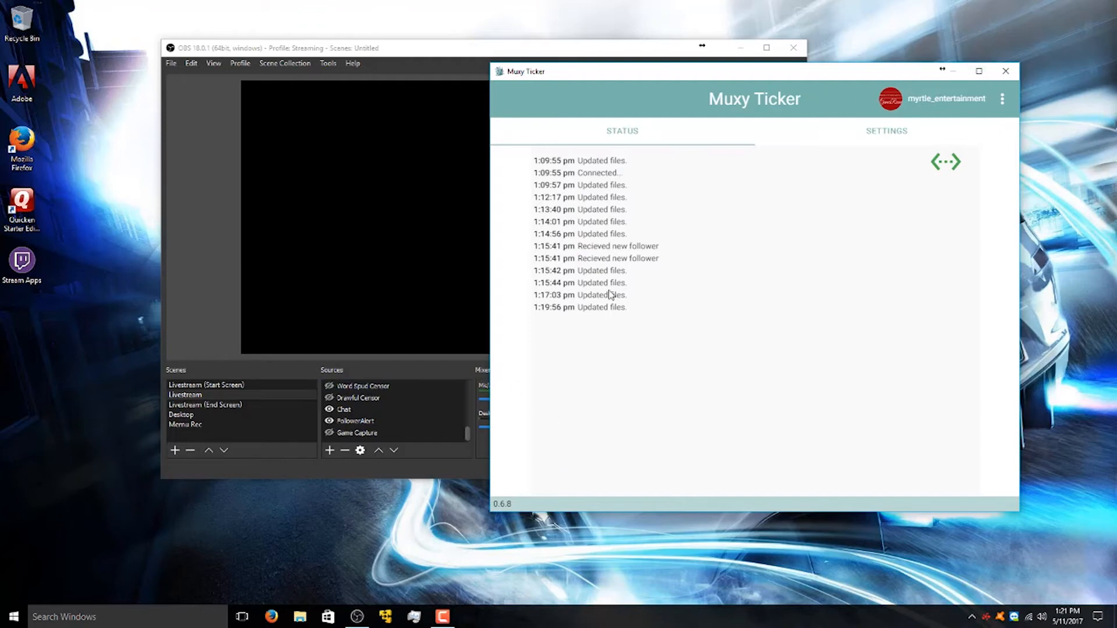
In OBS, add a new Text (GDI+) source named LatestFollow to the Livestream scene.
click(183, 113)
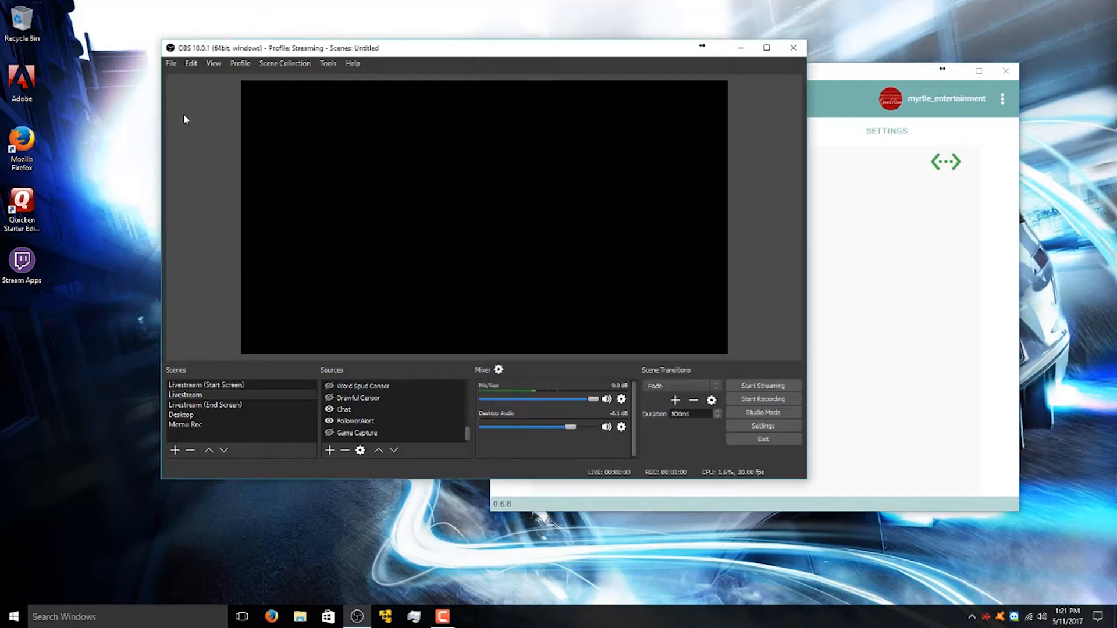
click(329, 451)
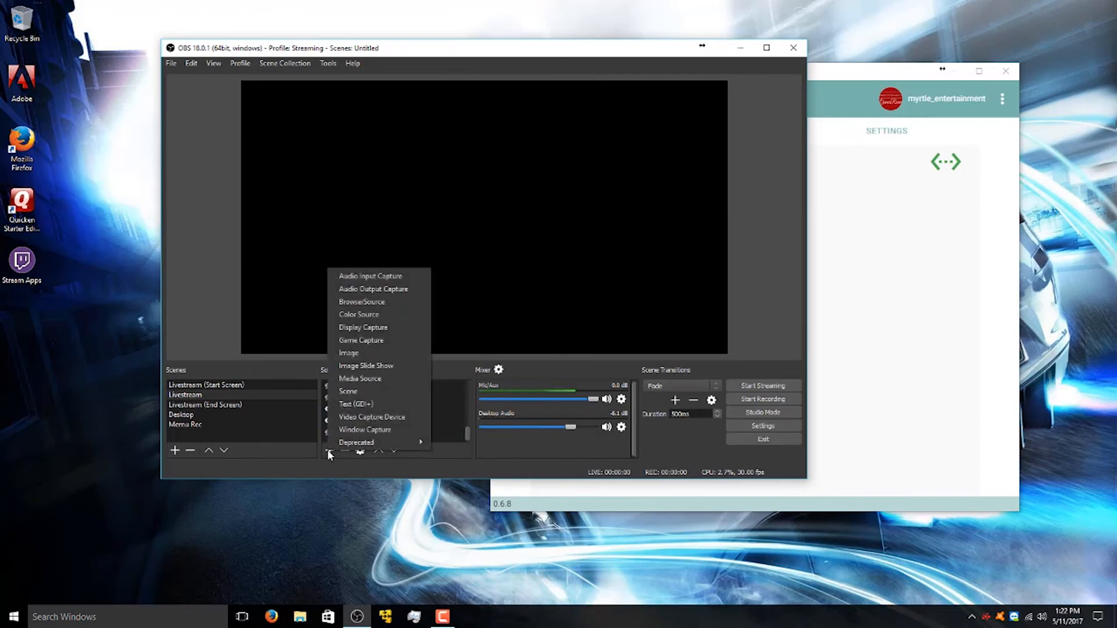
click(365, 405)
text(LatestFollow)
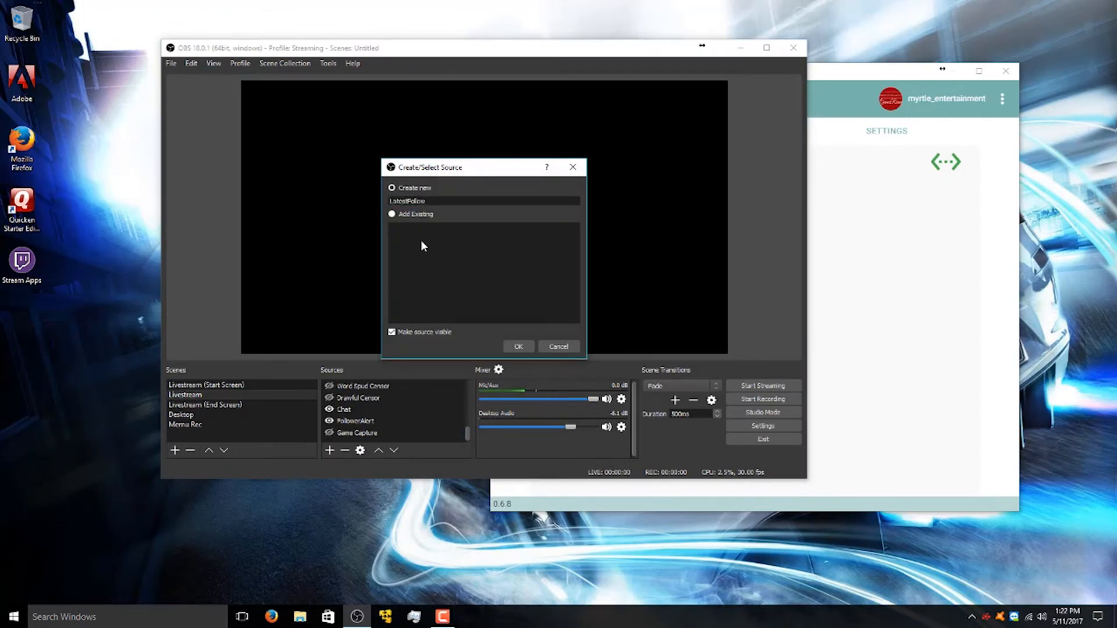
key(Return)
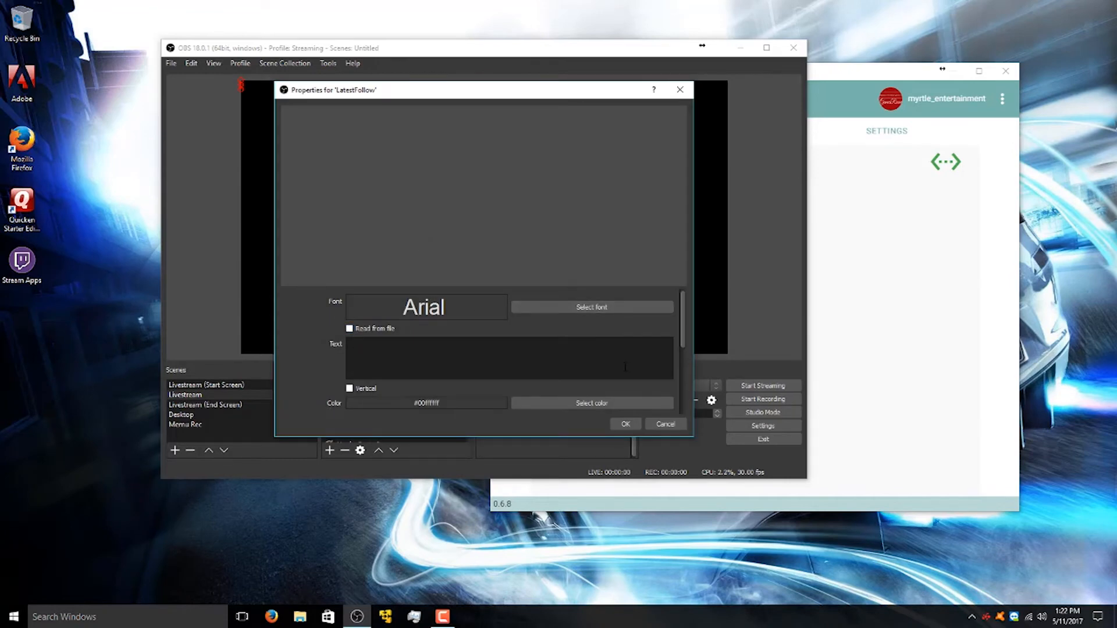
Set LatestFollow to read its text from a file and start browsing for that file, moving the file dialog clear of Muxy Ticker.
click(350, 330)
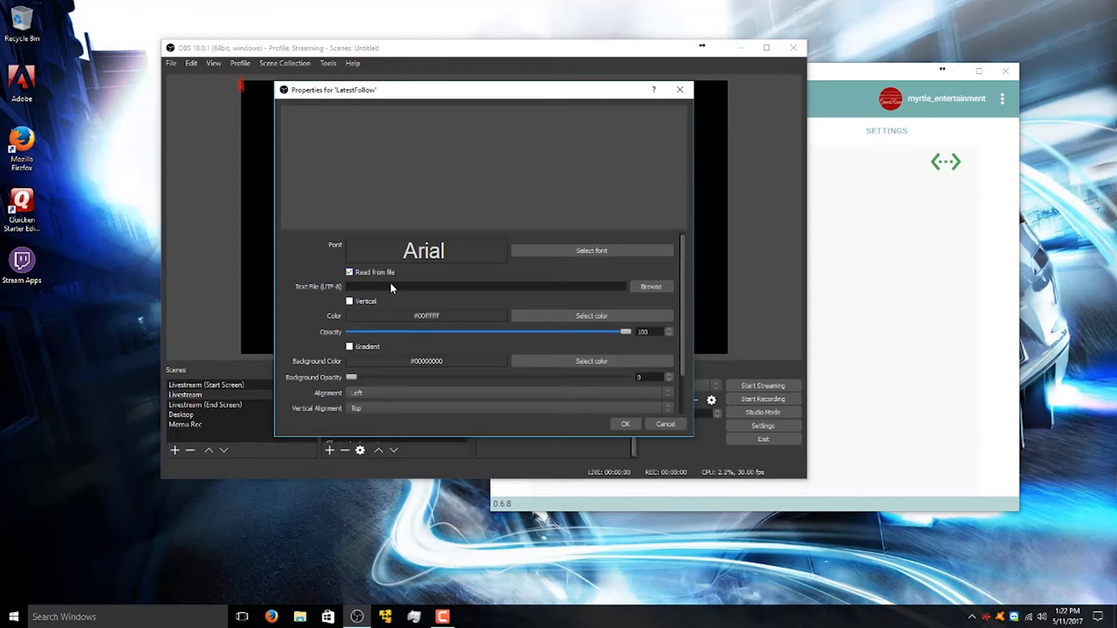
click(637, 287)
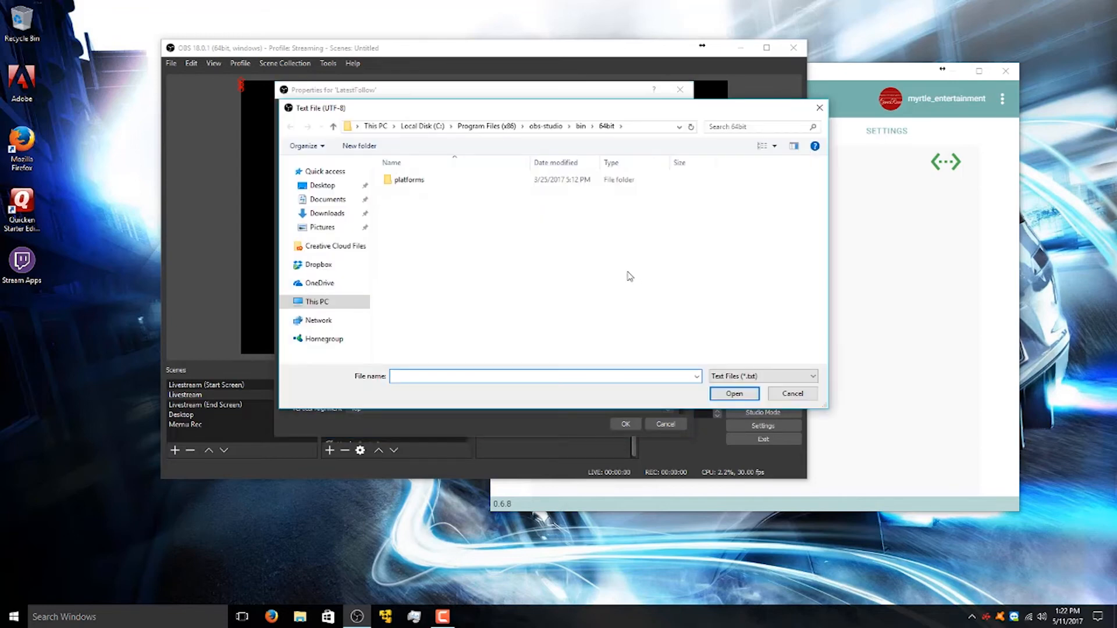
click(362, 301)
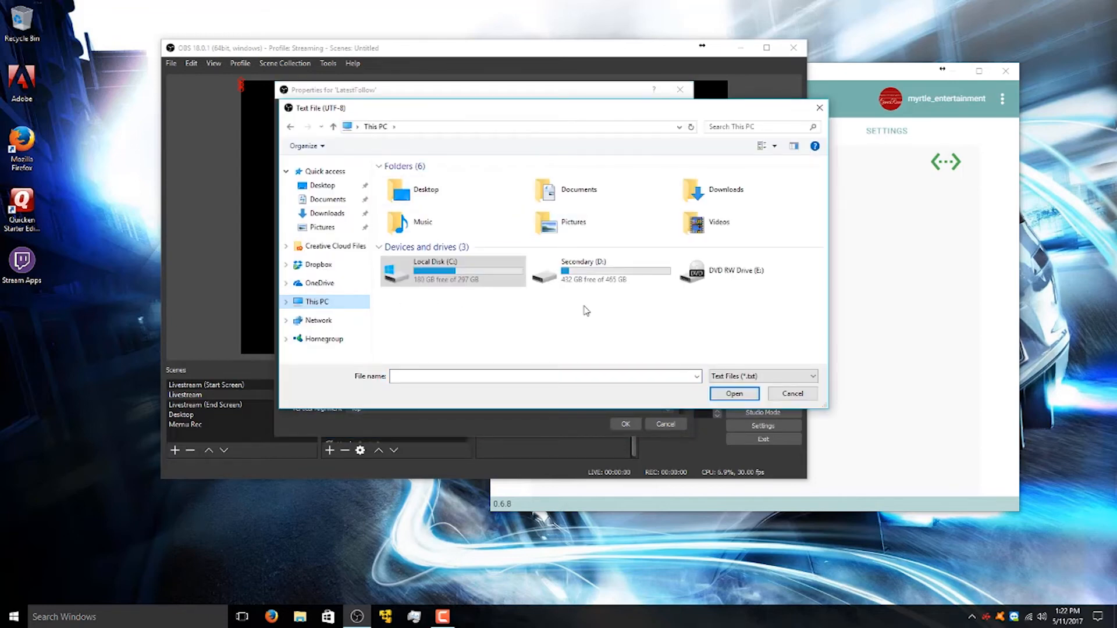
double_click(575, 197)
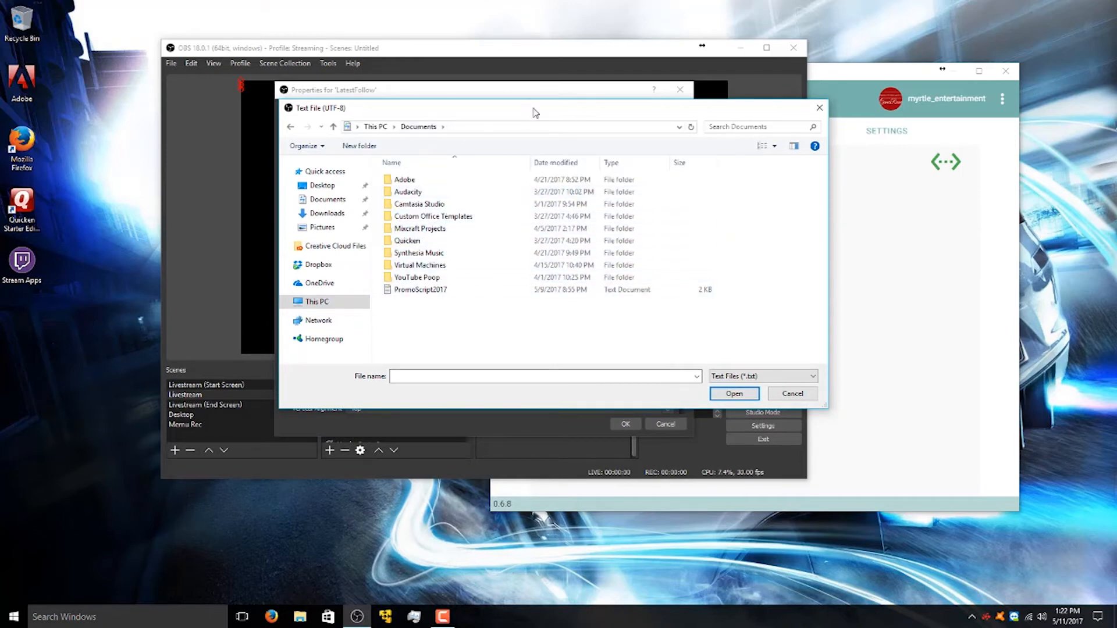
drag(530, 114, 433, 140)
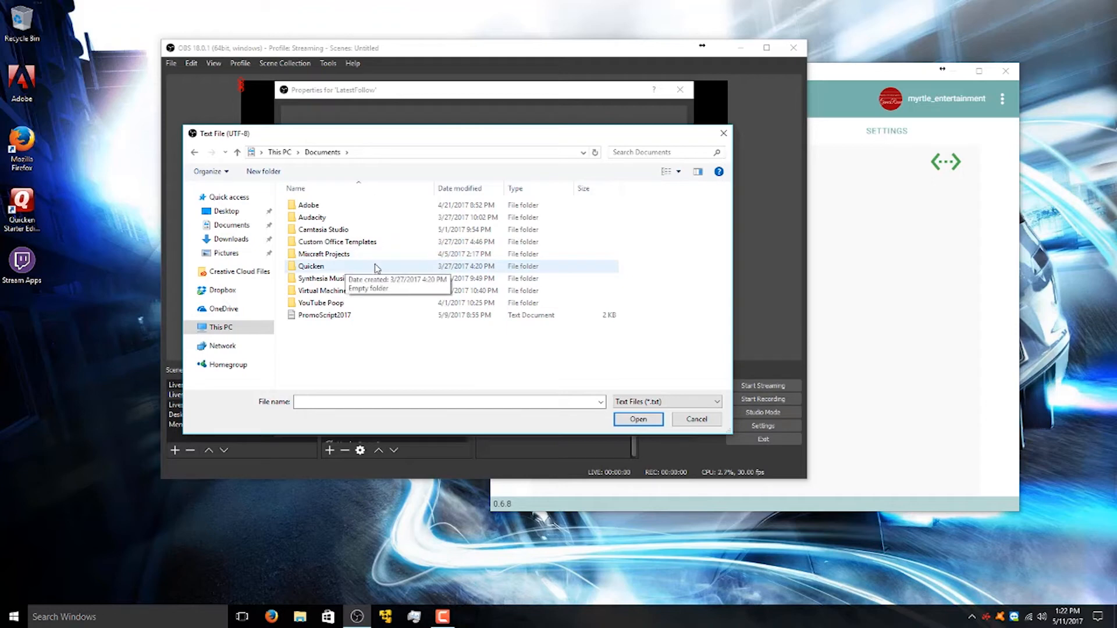
Check the text file directory in Muxy Ticker's settings, then browse to the Twitch folder on the Secondary (D:) drive.
click(881, 172)
click(822, 131)
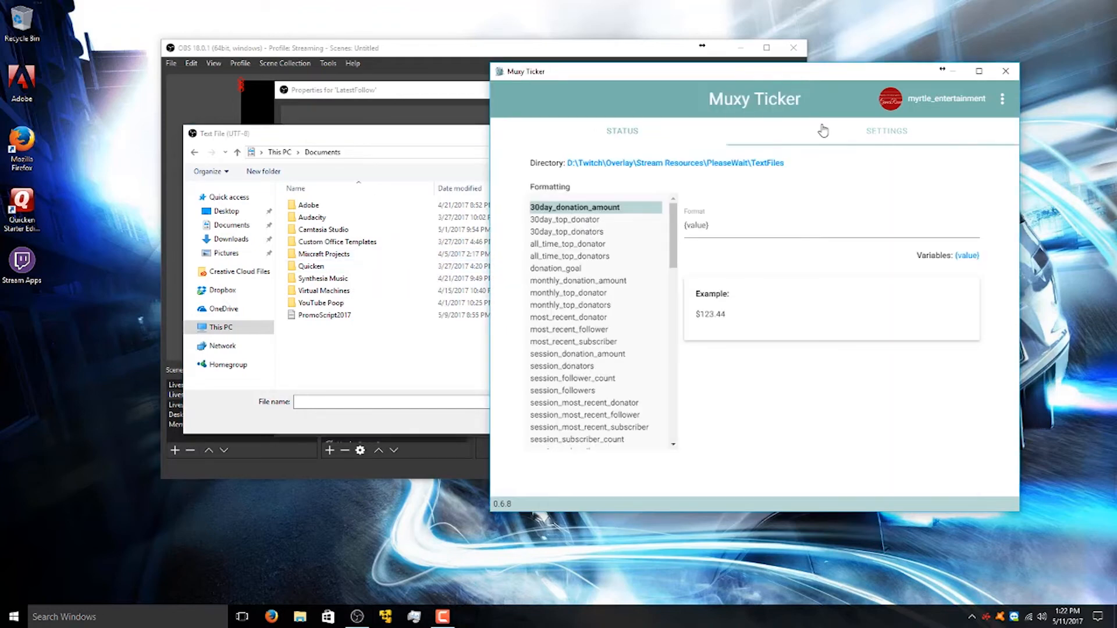
click(368, 143)
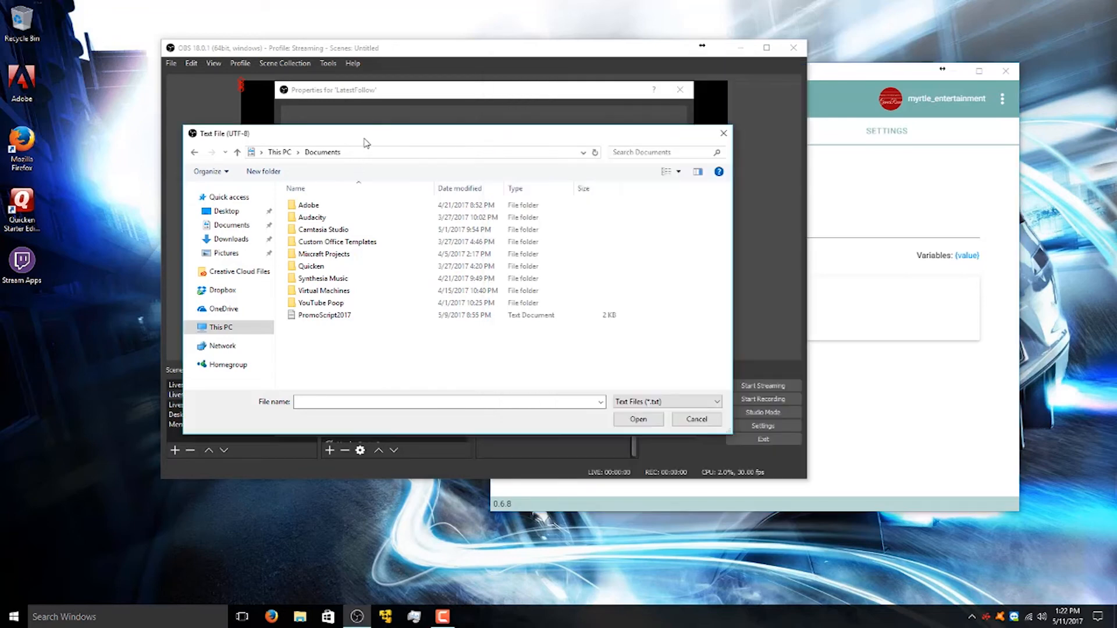
click(220, 327)
double_click(466, 297)
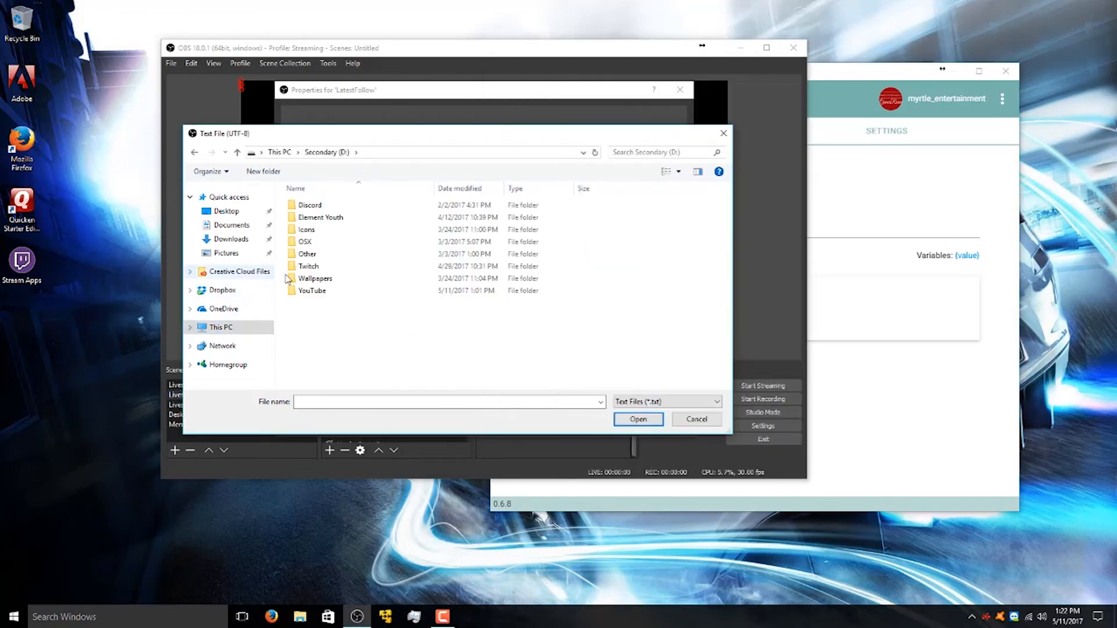
double_click(311, 266)
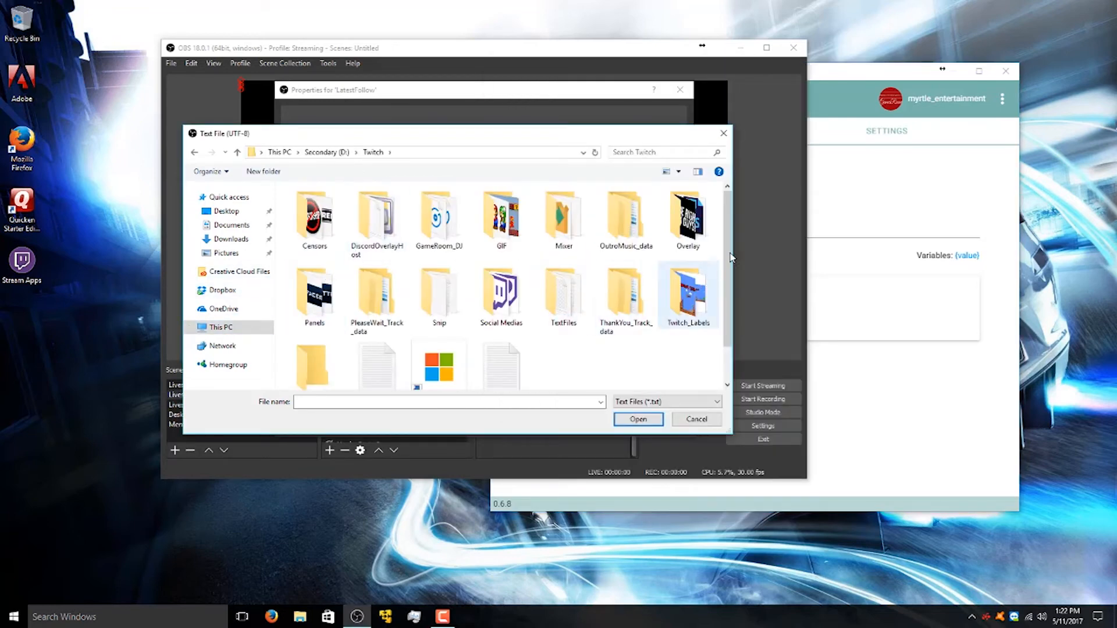
Follow Muxy Ticker's directory path through Overlay, Stream Resources and PleaseWait to open the TextFiles folder.
click(850, 83)
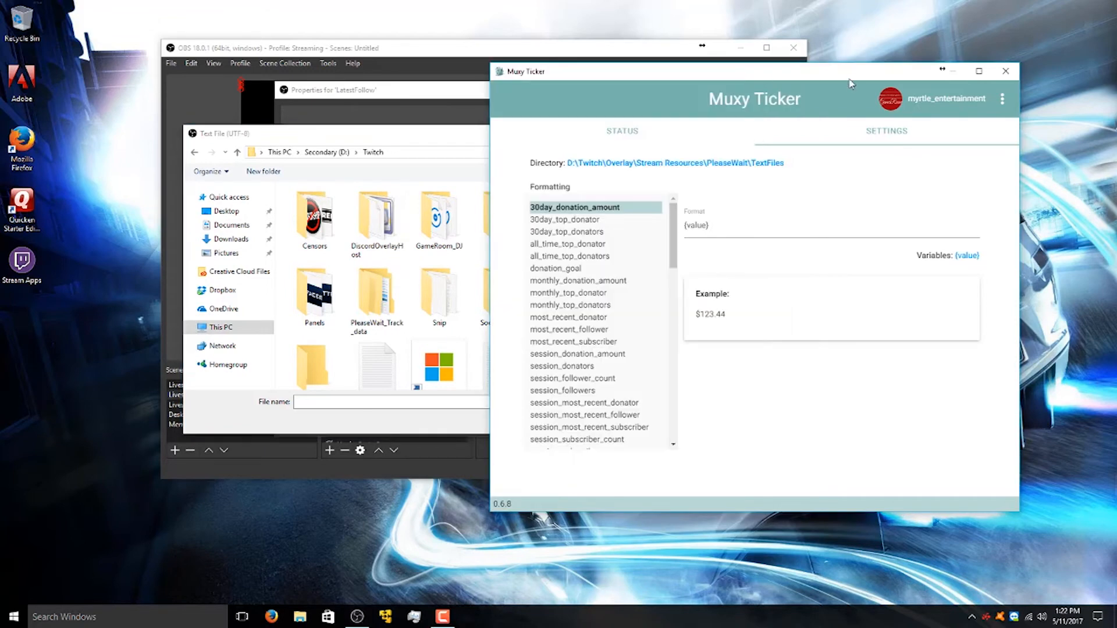
click(410, 142)
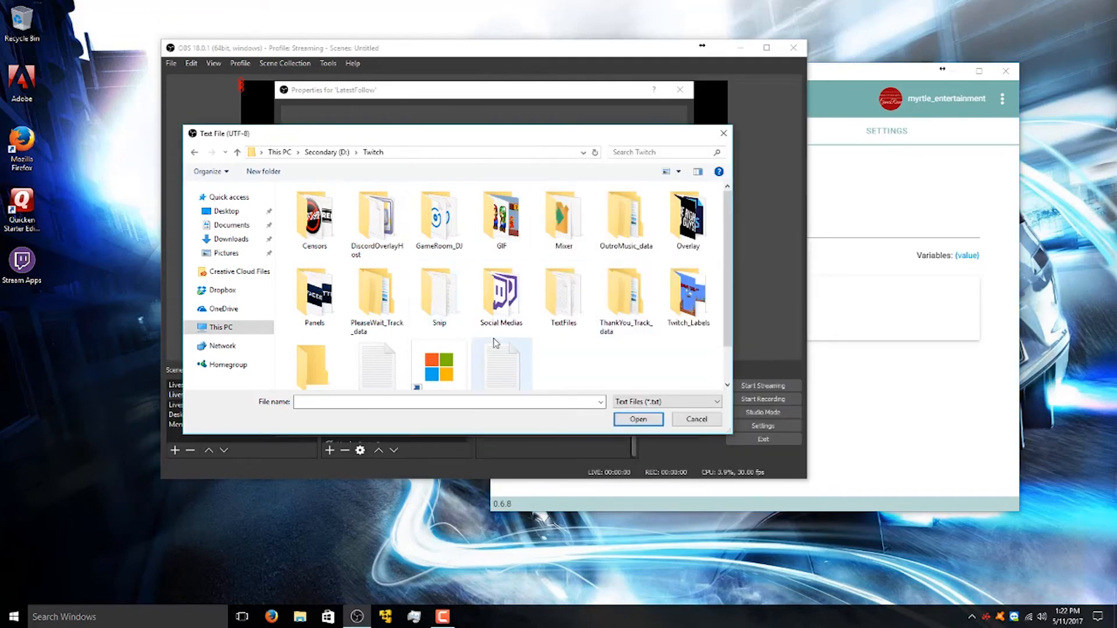
scroll(512, 350, down, 1)
scroll(580, 307, up, 1)
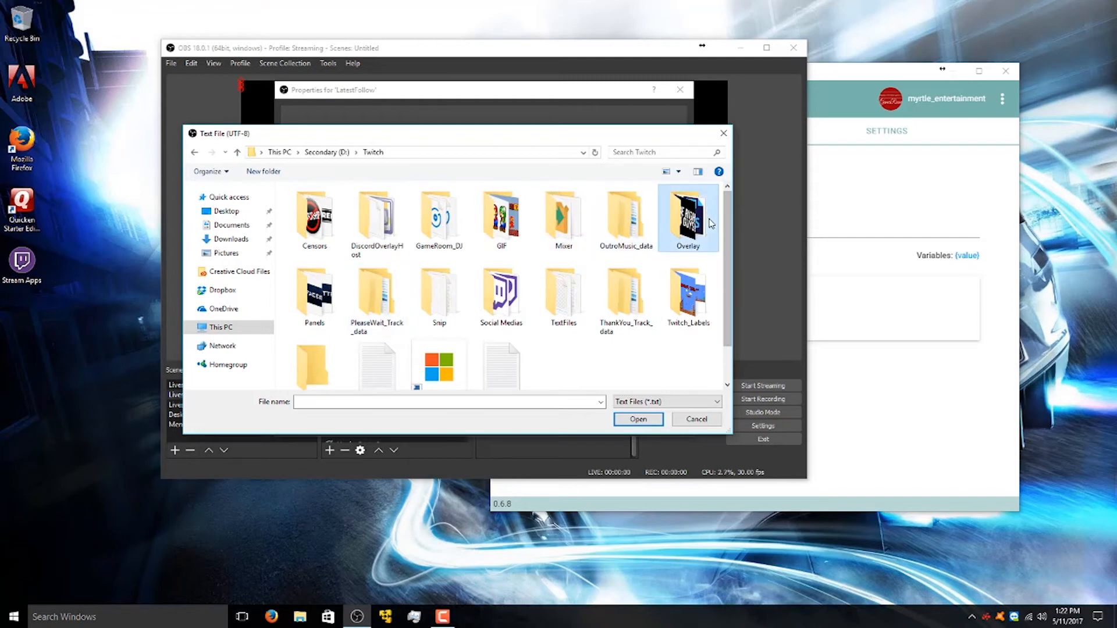
double_click(689, 214)
double_click(691, 209)
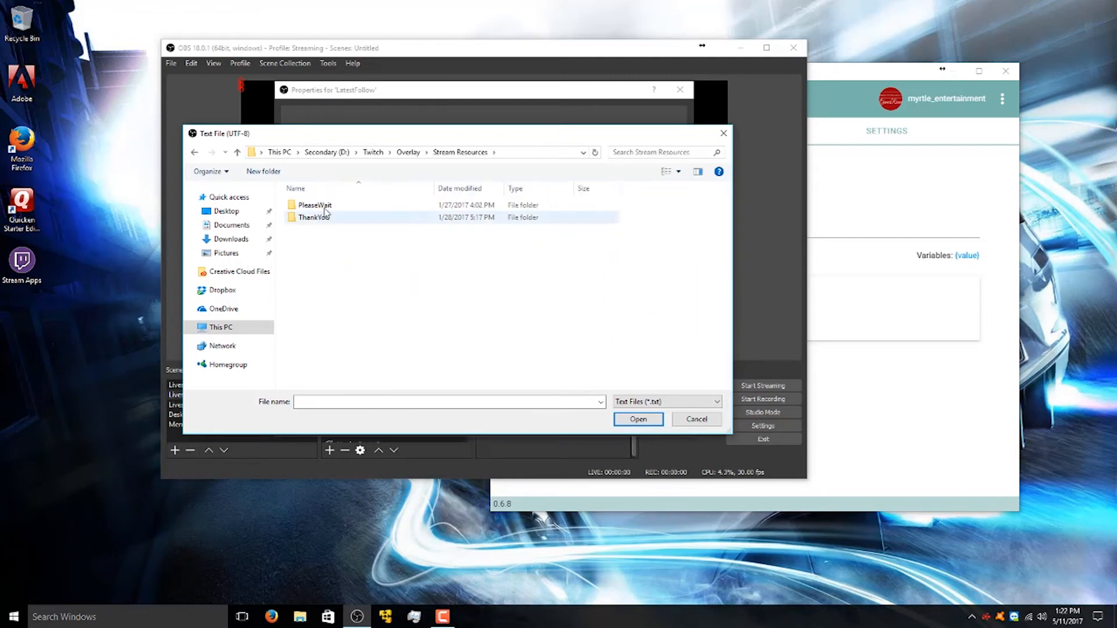
click(839, 83)
click(446, 142)
double_click(337, 208)
double_click(331, 221)
Load most_recent_follower.txt as the LatestFollow text file and accept the source properties.
scroll(450, 251, down, 5)
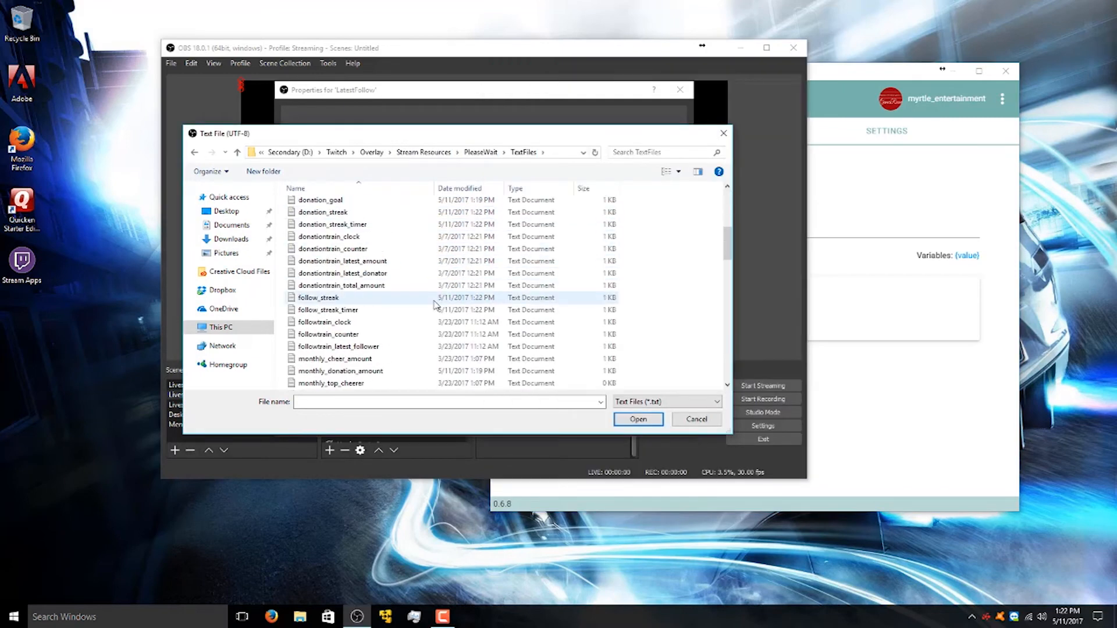
scroll(375, 349, down, 5)
scroll(376, 337, up, 1)
scroll(407, 342, down, 1)
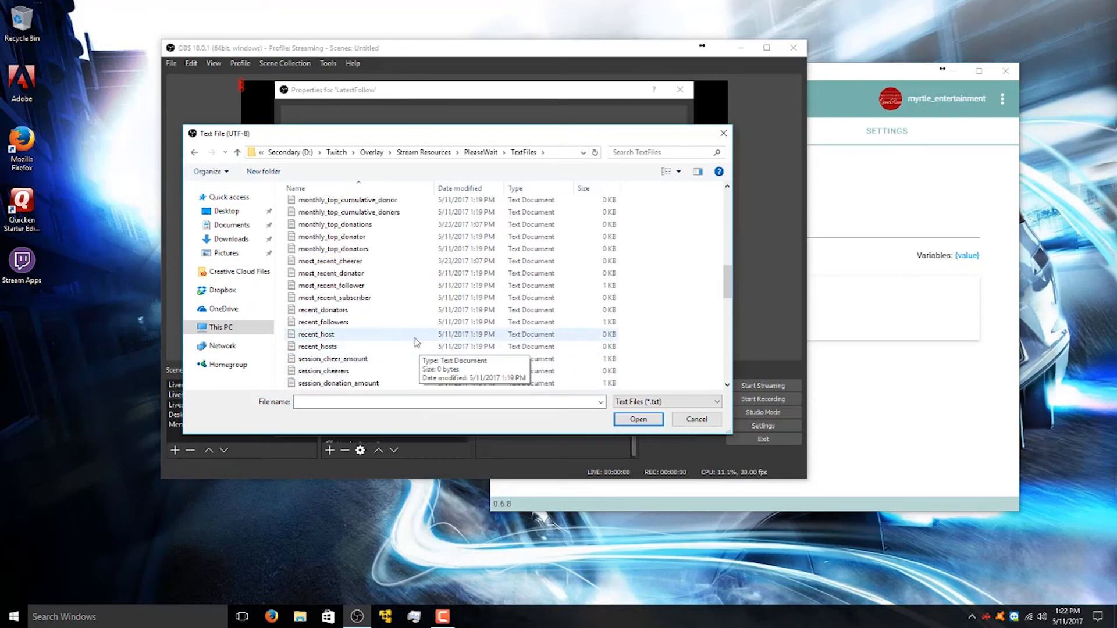
click(353, 286)
click(629, 419)
drag(460, 92, 620, 129)
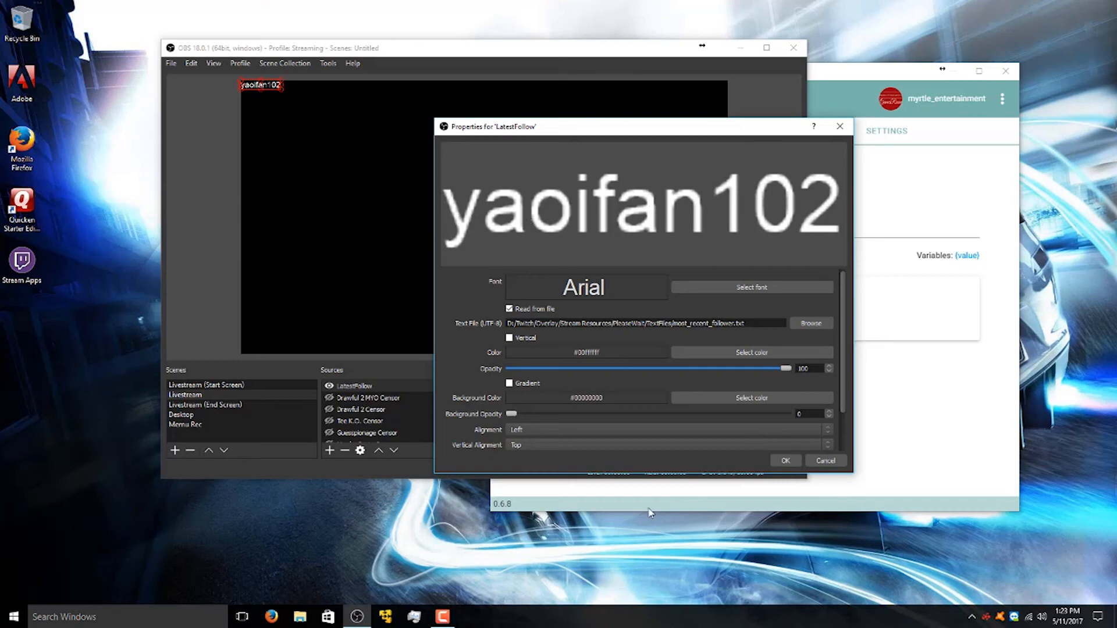
click(785, 461)
Move the LatestFollow text to the lower-left area of the preview and deselect it.
click(286, 124)
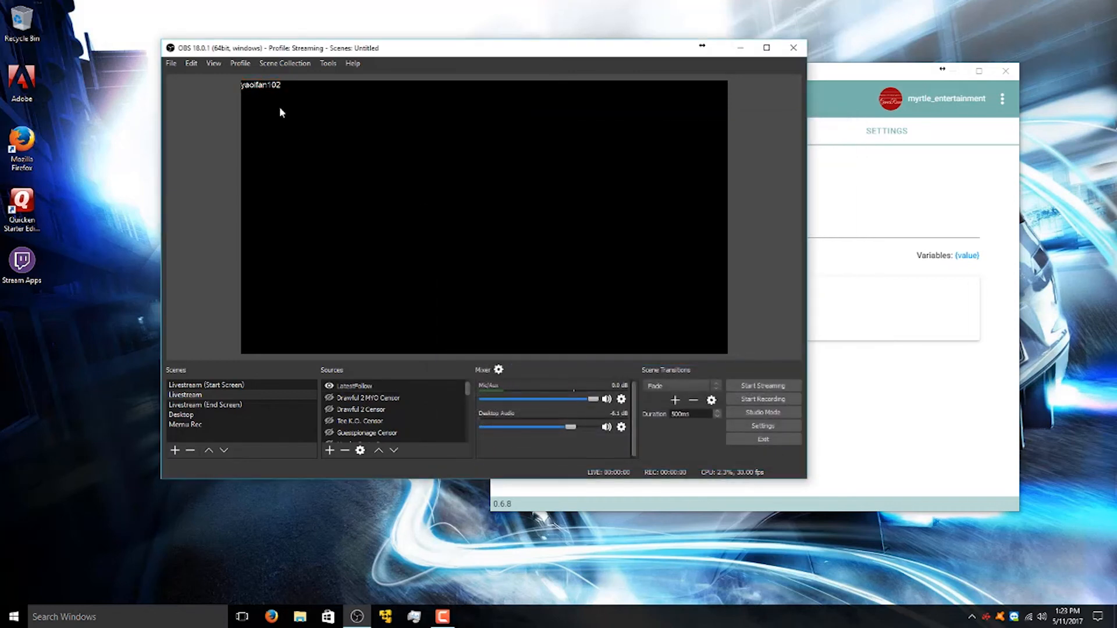
click(269, 86)
drag(295, 169, 294, 342)
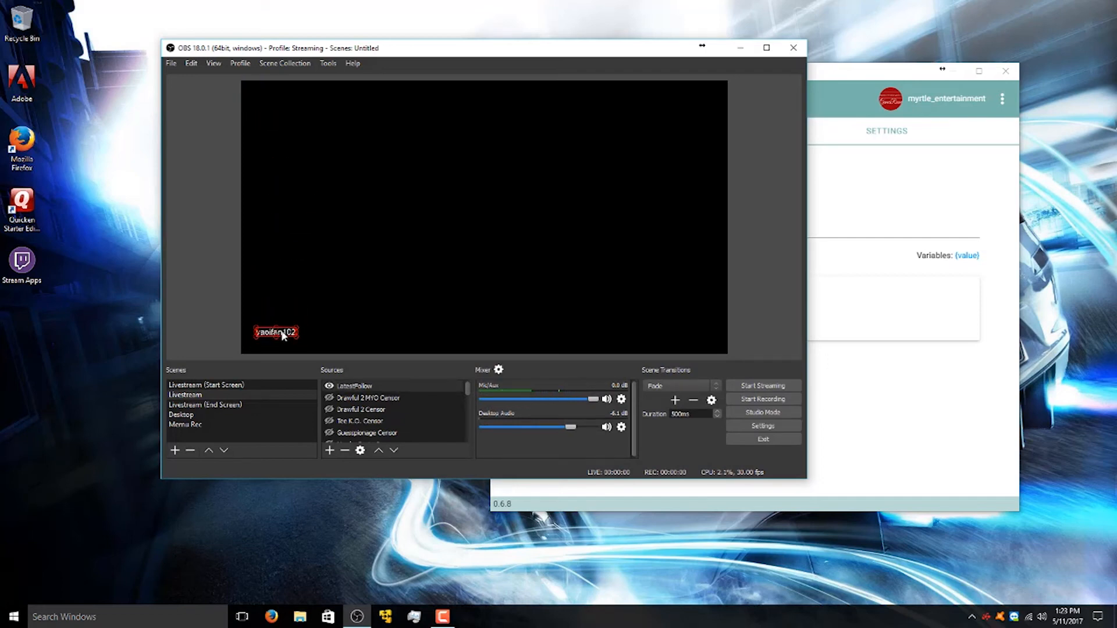
click(231, 299)
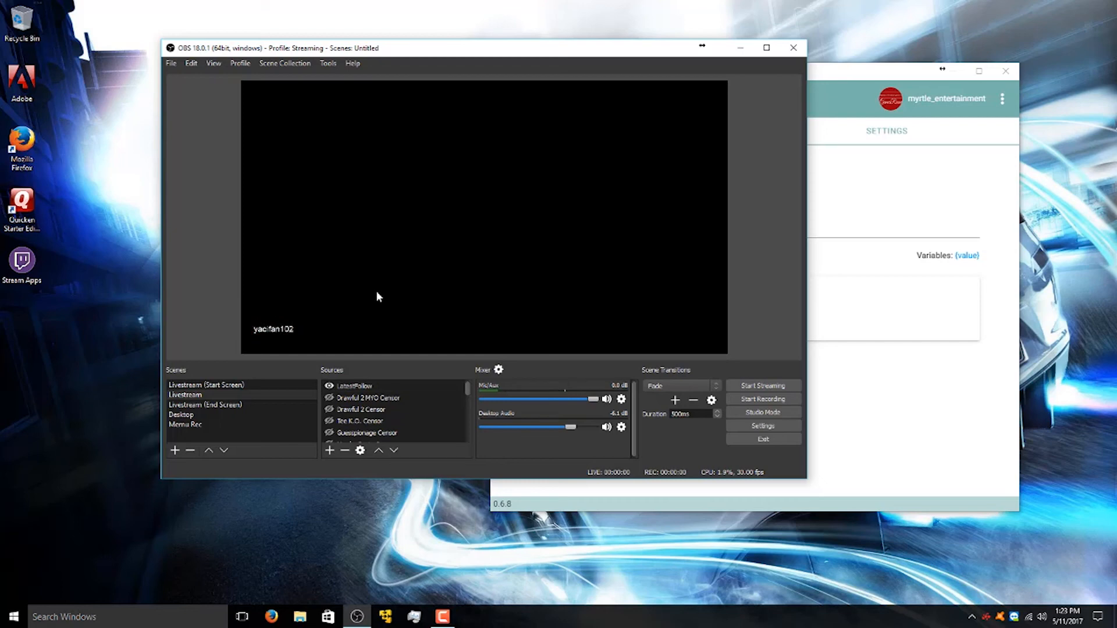